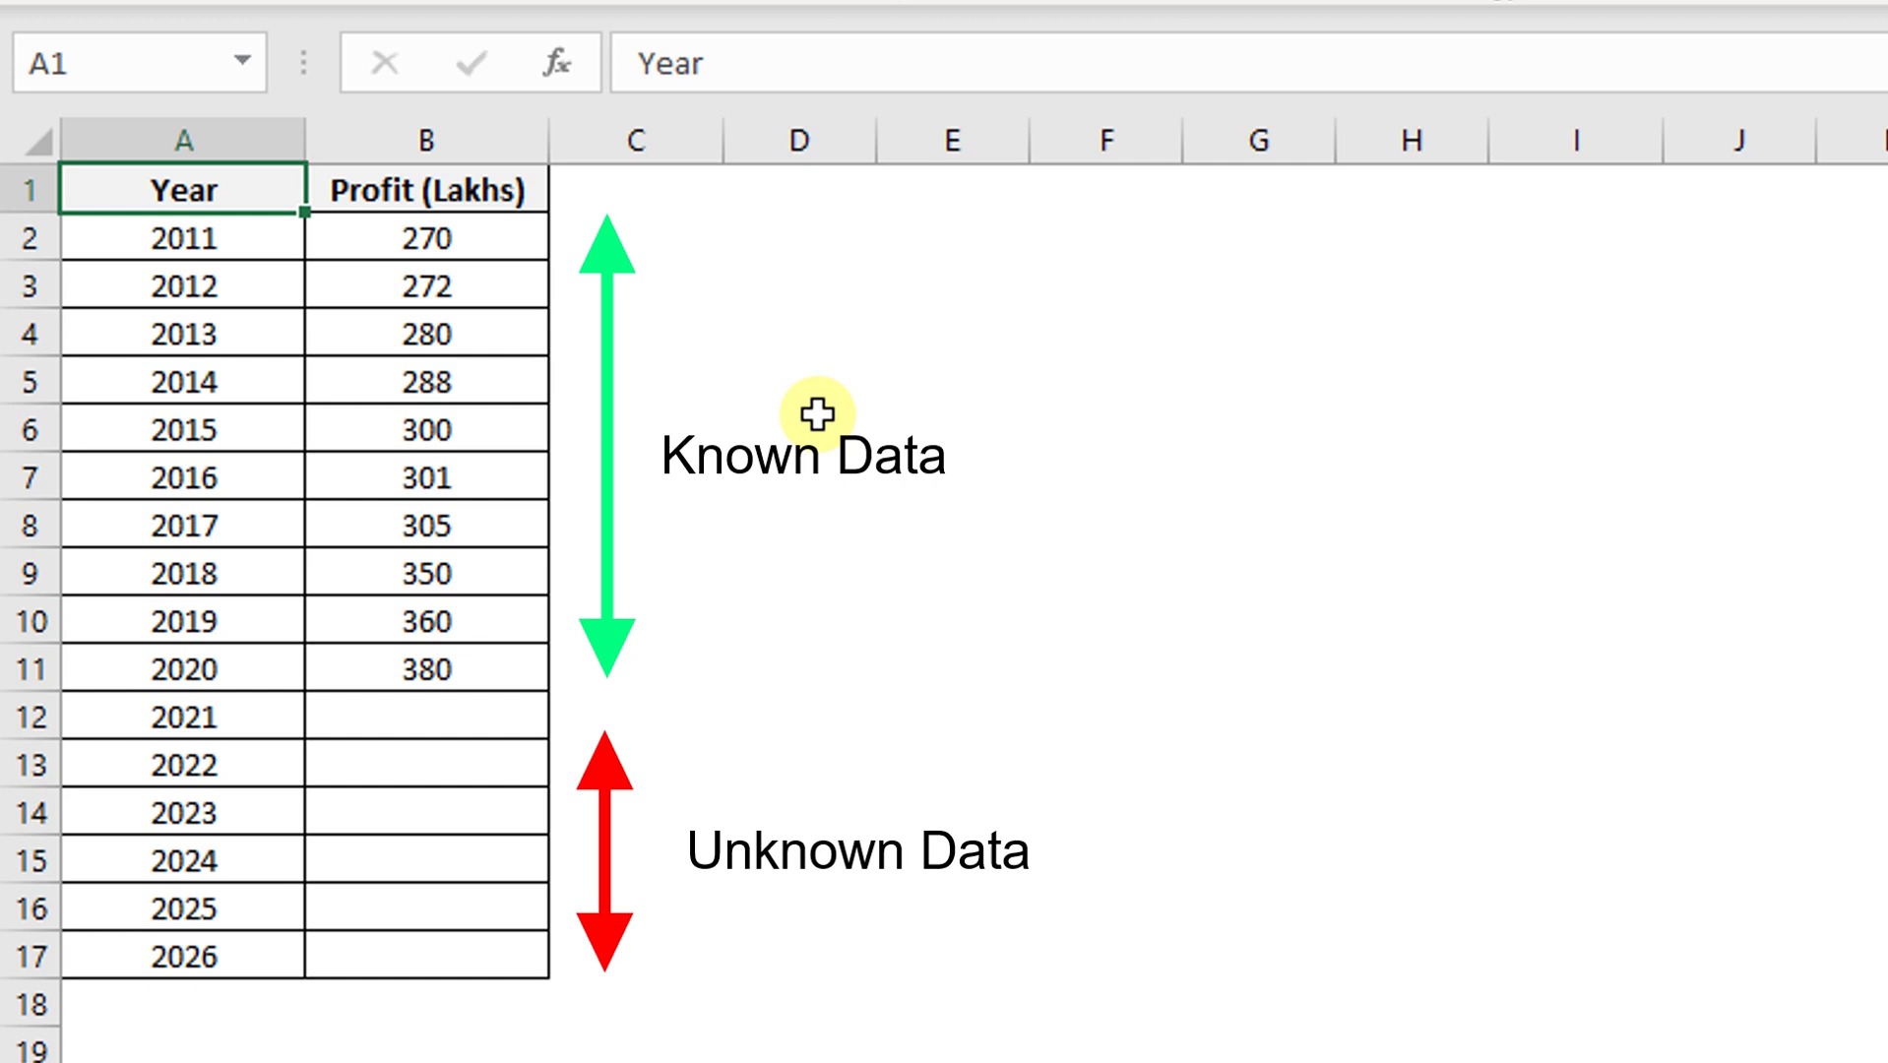
{"action": "left_click", "coordinate": [261, 239]}
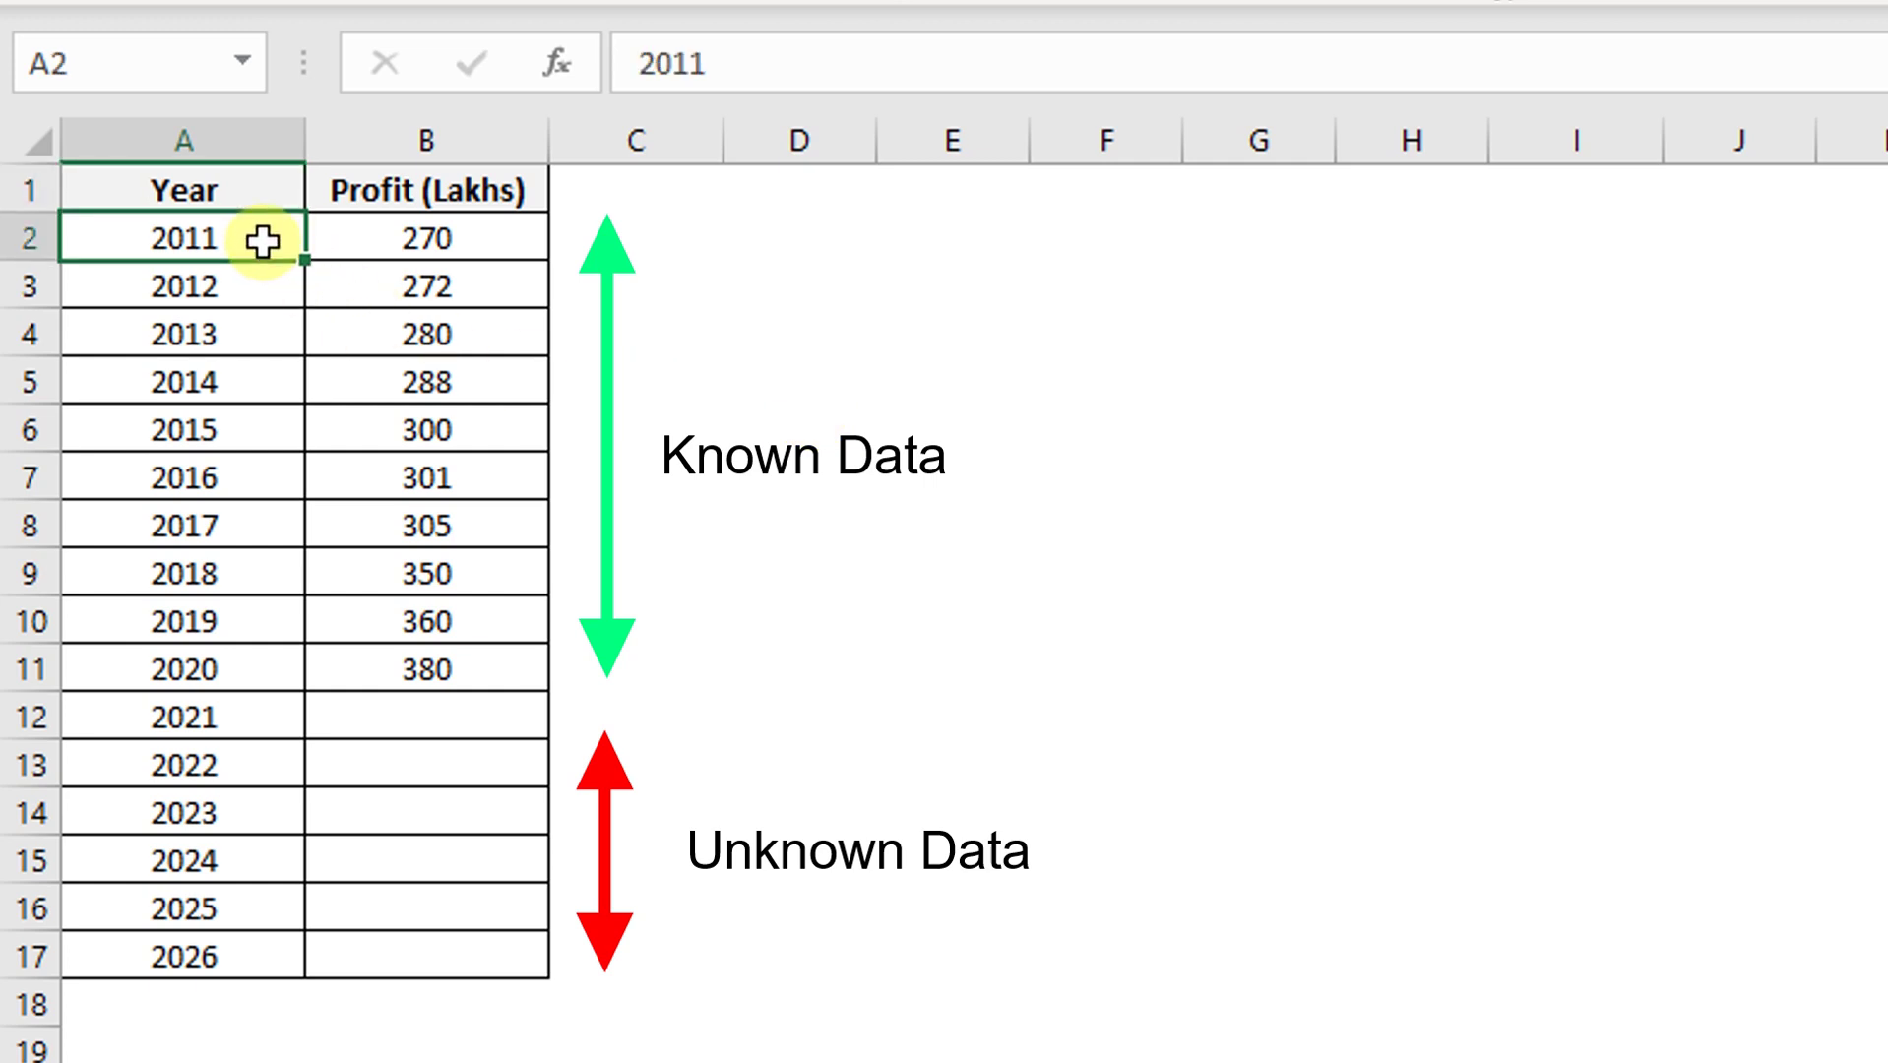
{"action": "left_click", "coordinate": [388, 253]}
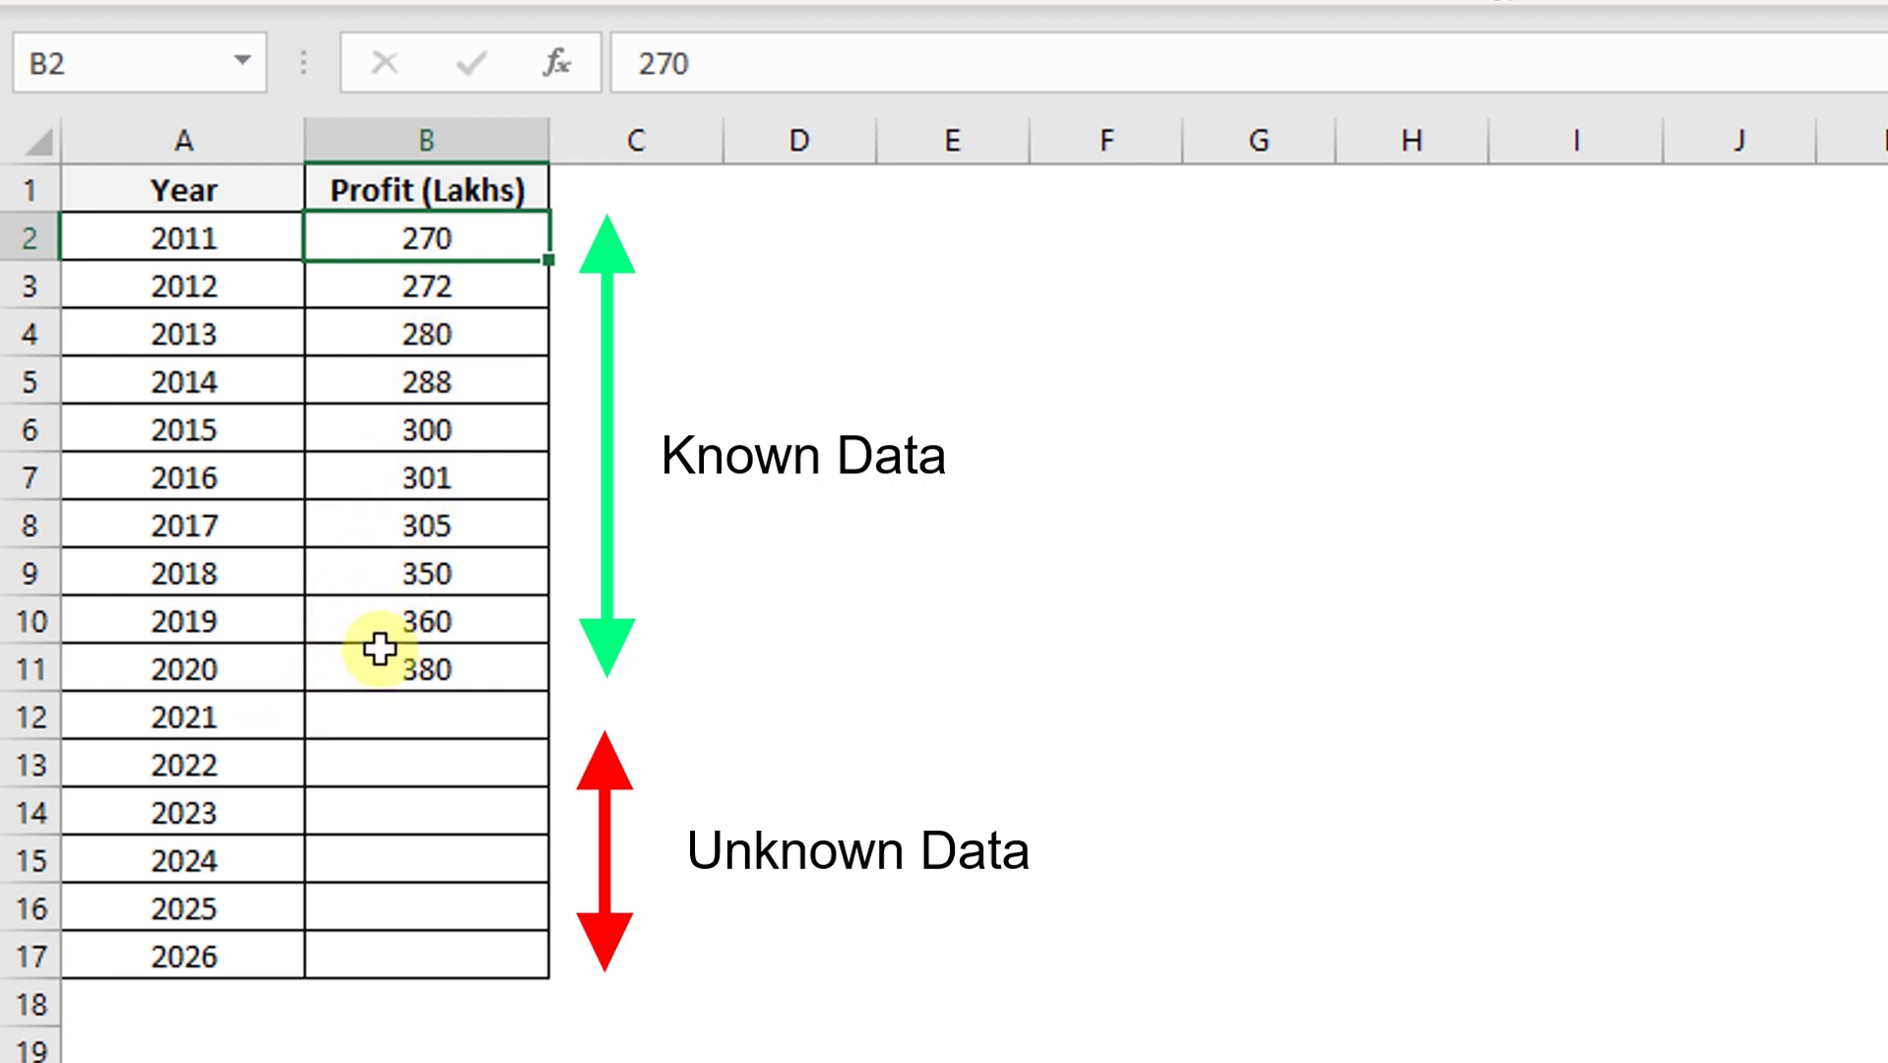
{"action": "left_click", "coordinate": [248, 721]}
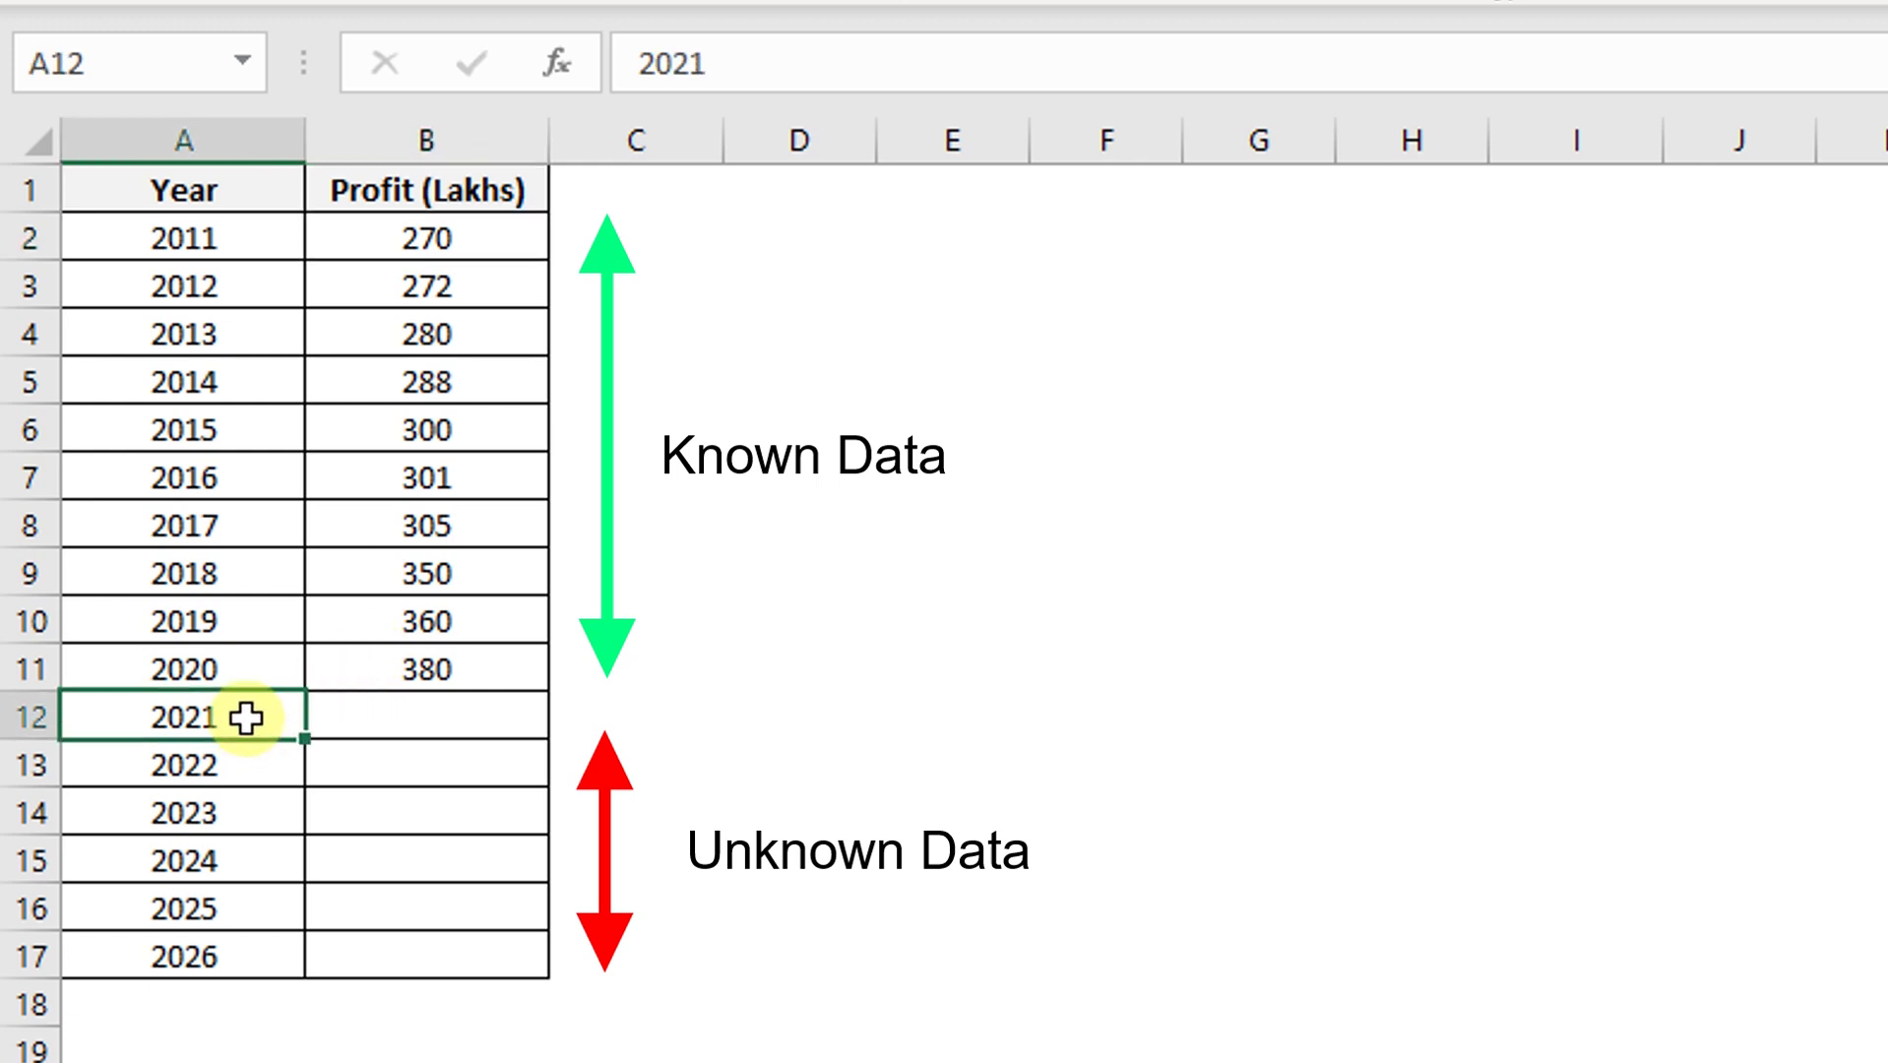
{"action": "left_click", "coordinate": [241, 759]}
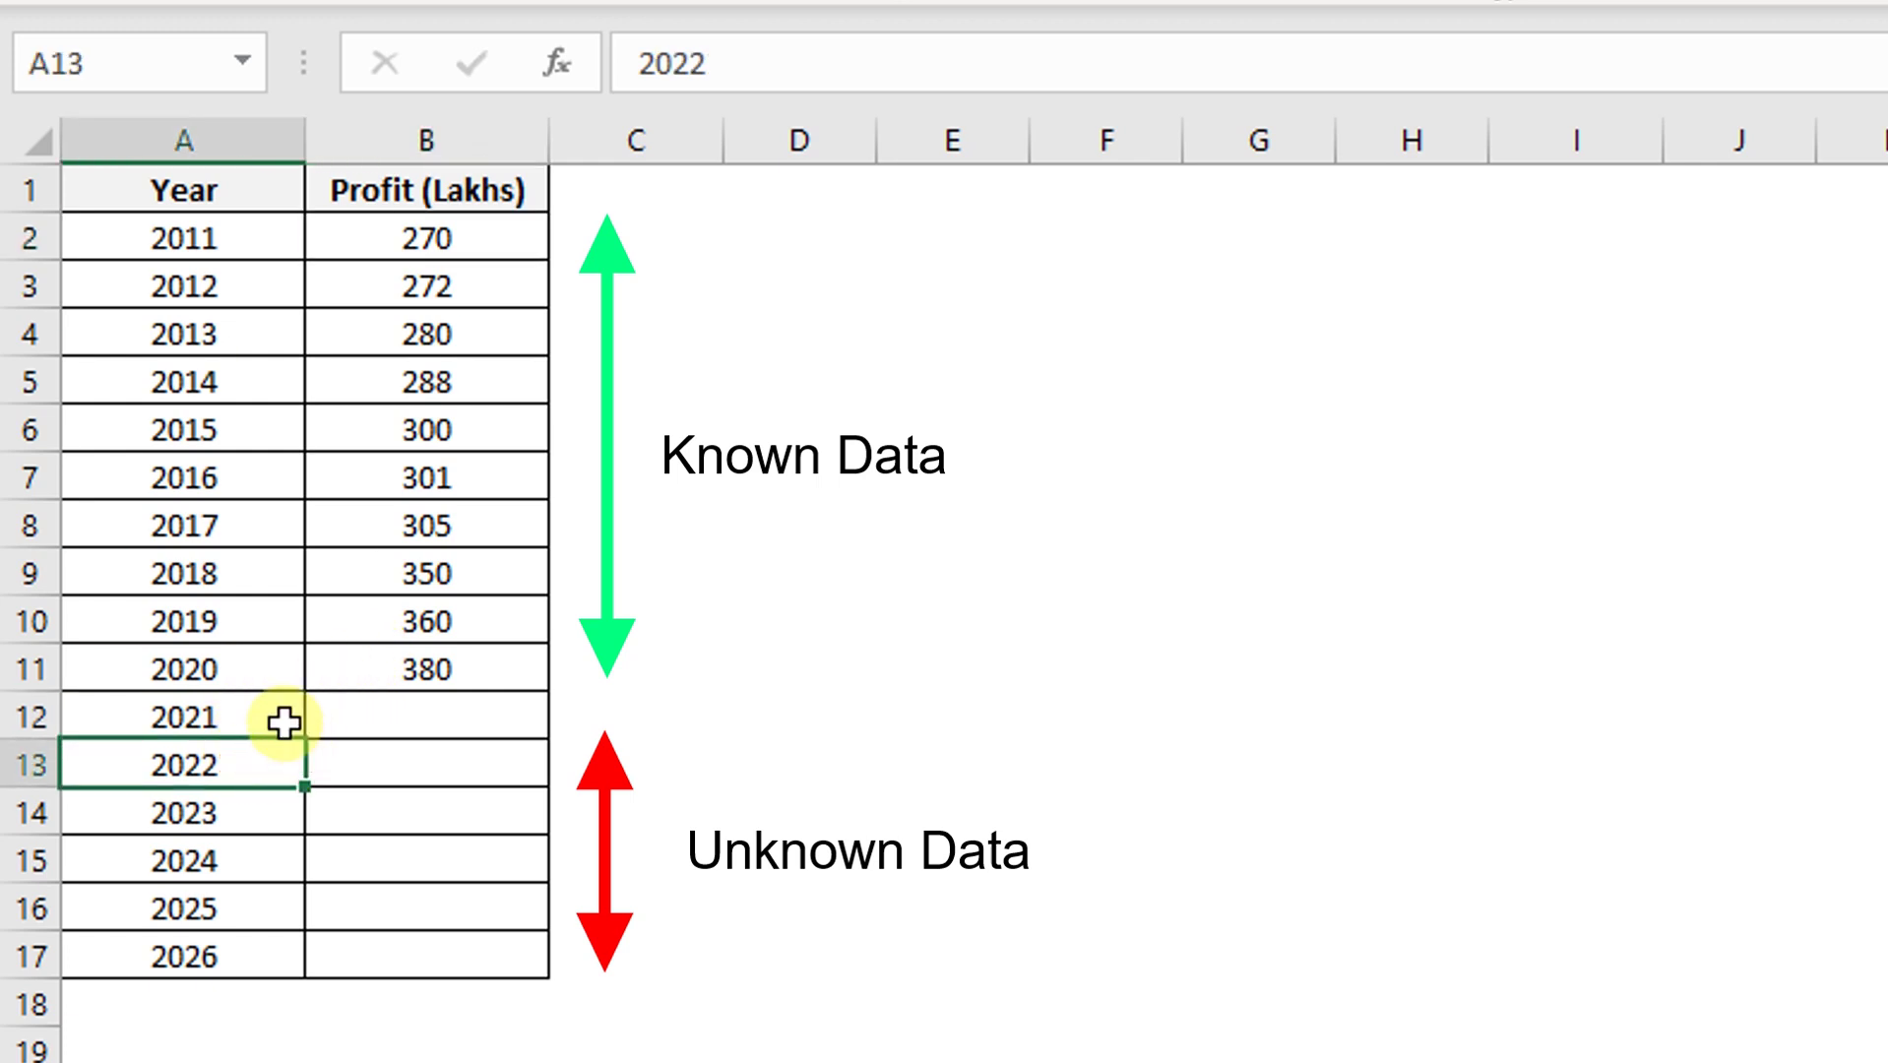
{"action": "left_click_drag", "start_coordinate": [283, 721], "coordinate": [207, 933]}
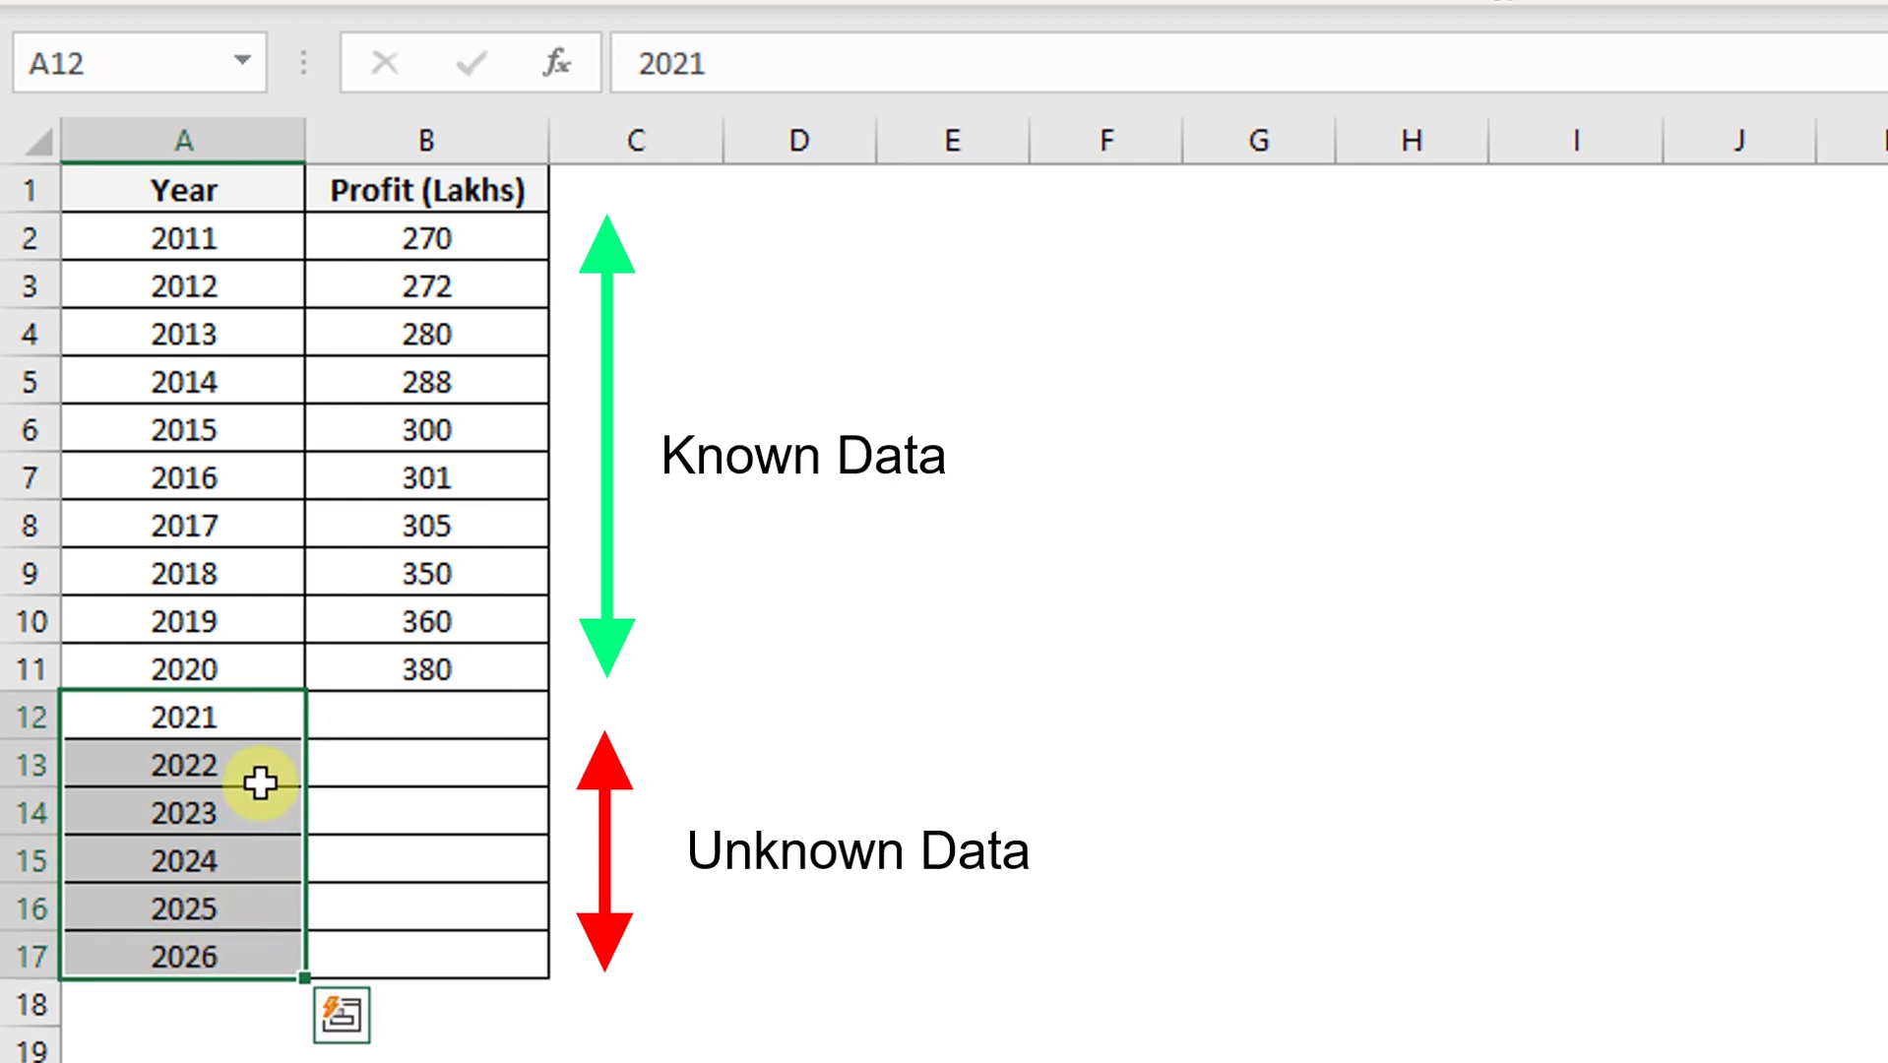
Begin a FORECAST.LINEAR formula in the empty 2021 profit cell, B12
{"action": "left_click", "coordinate": [319, 728]}
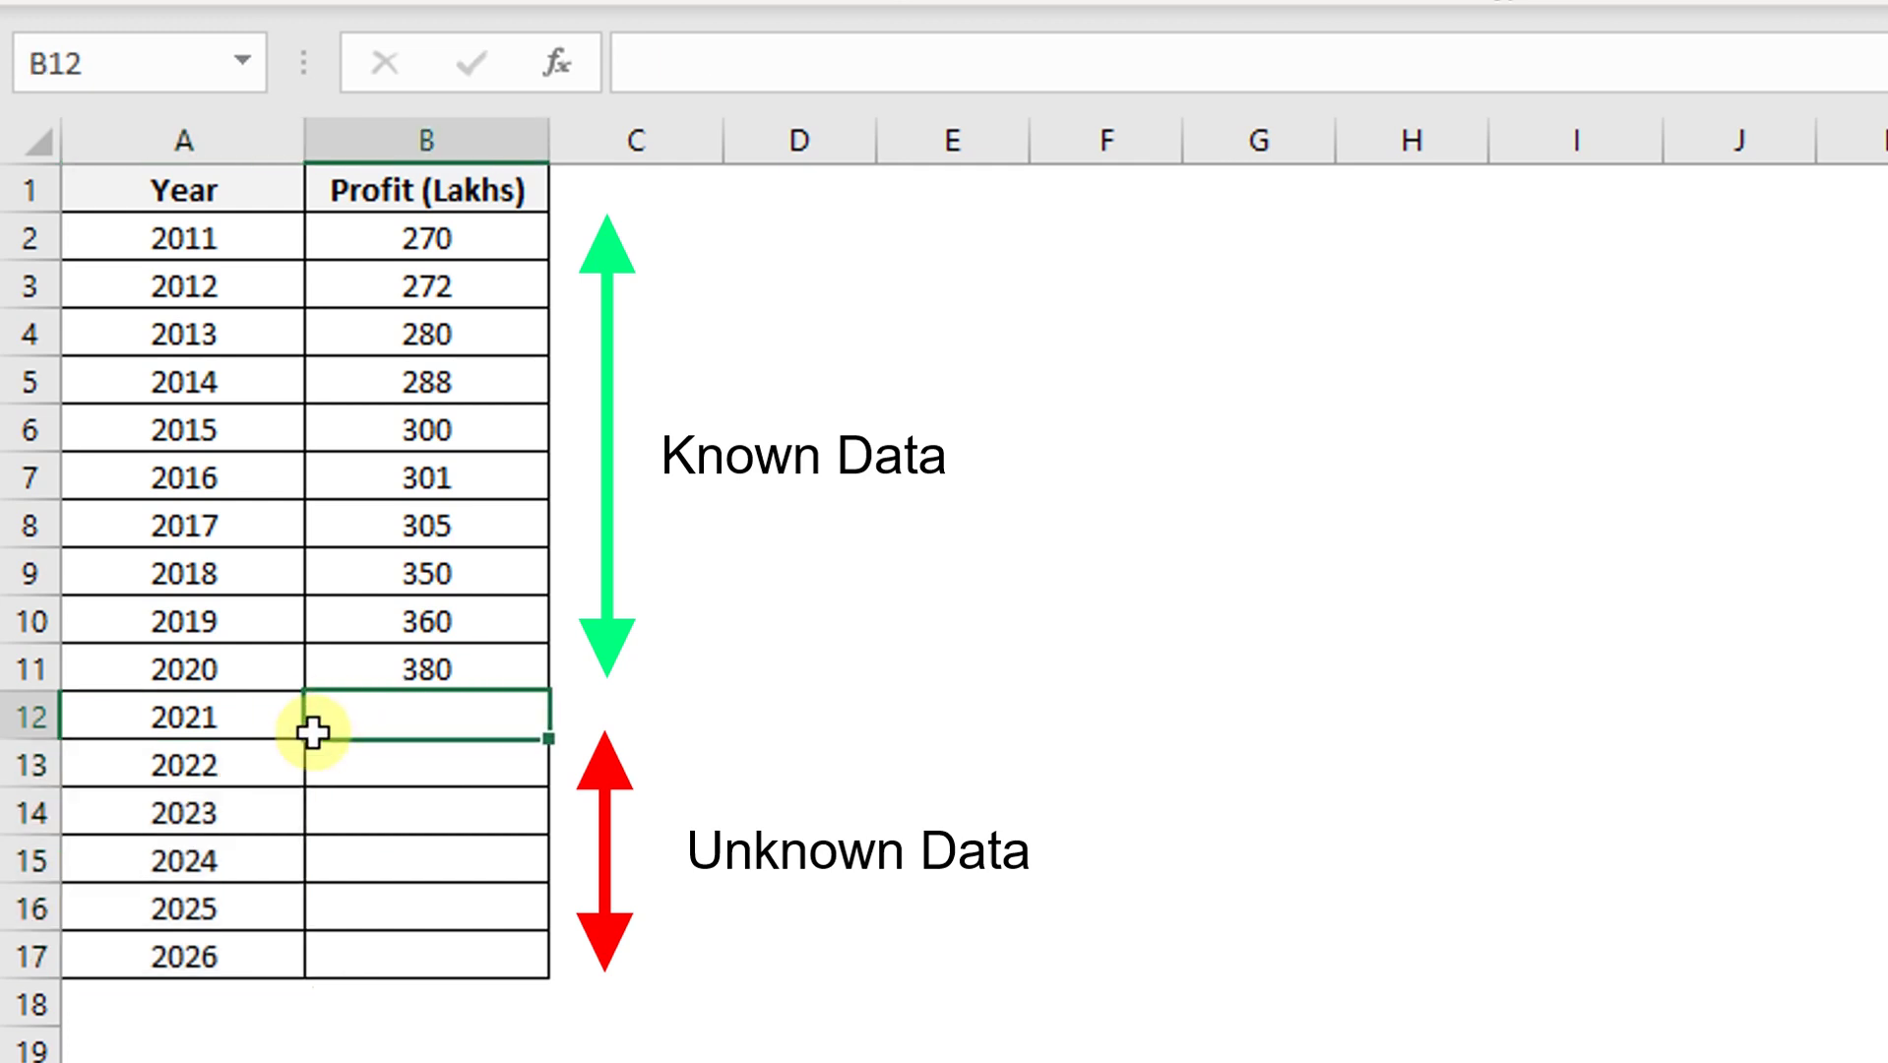
{"action": "type", "text": "="}
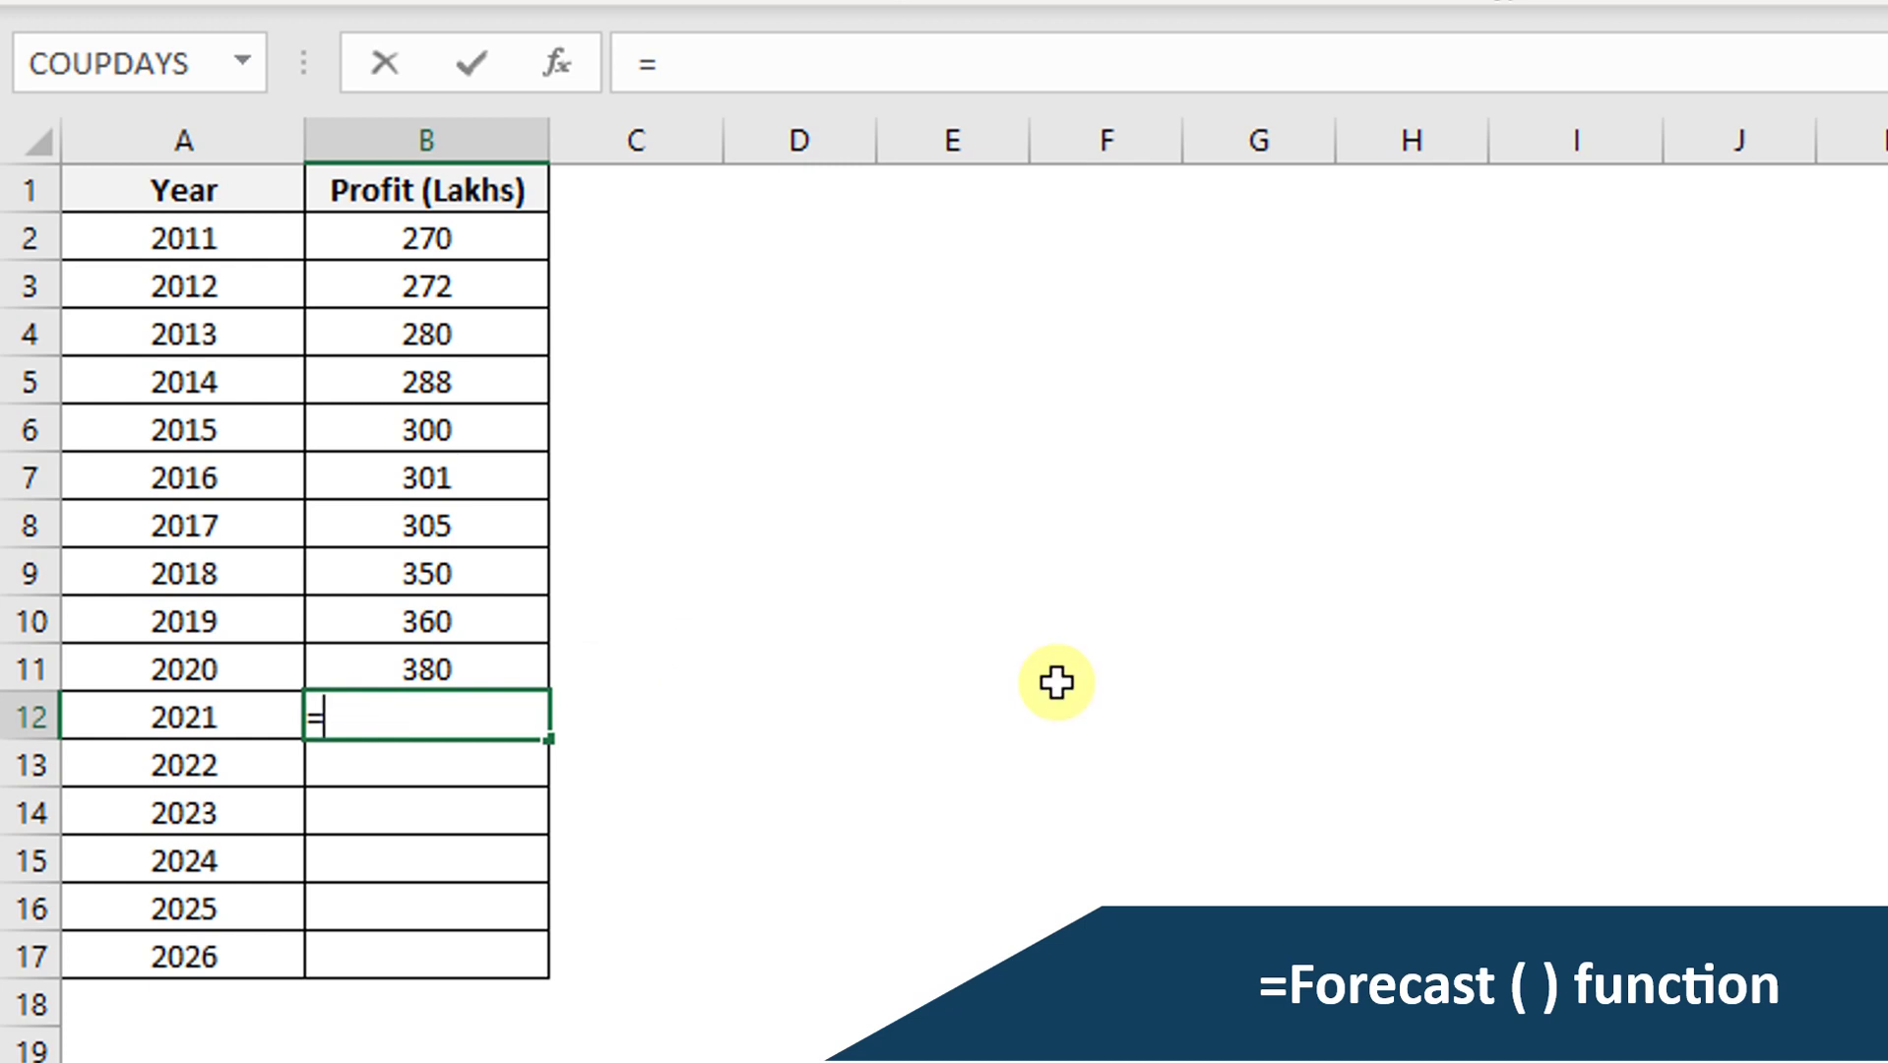
{"action": "type", "text": "forec"}
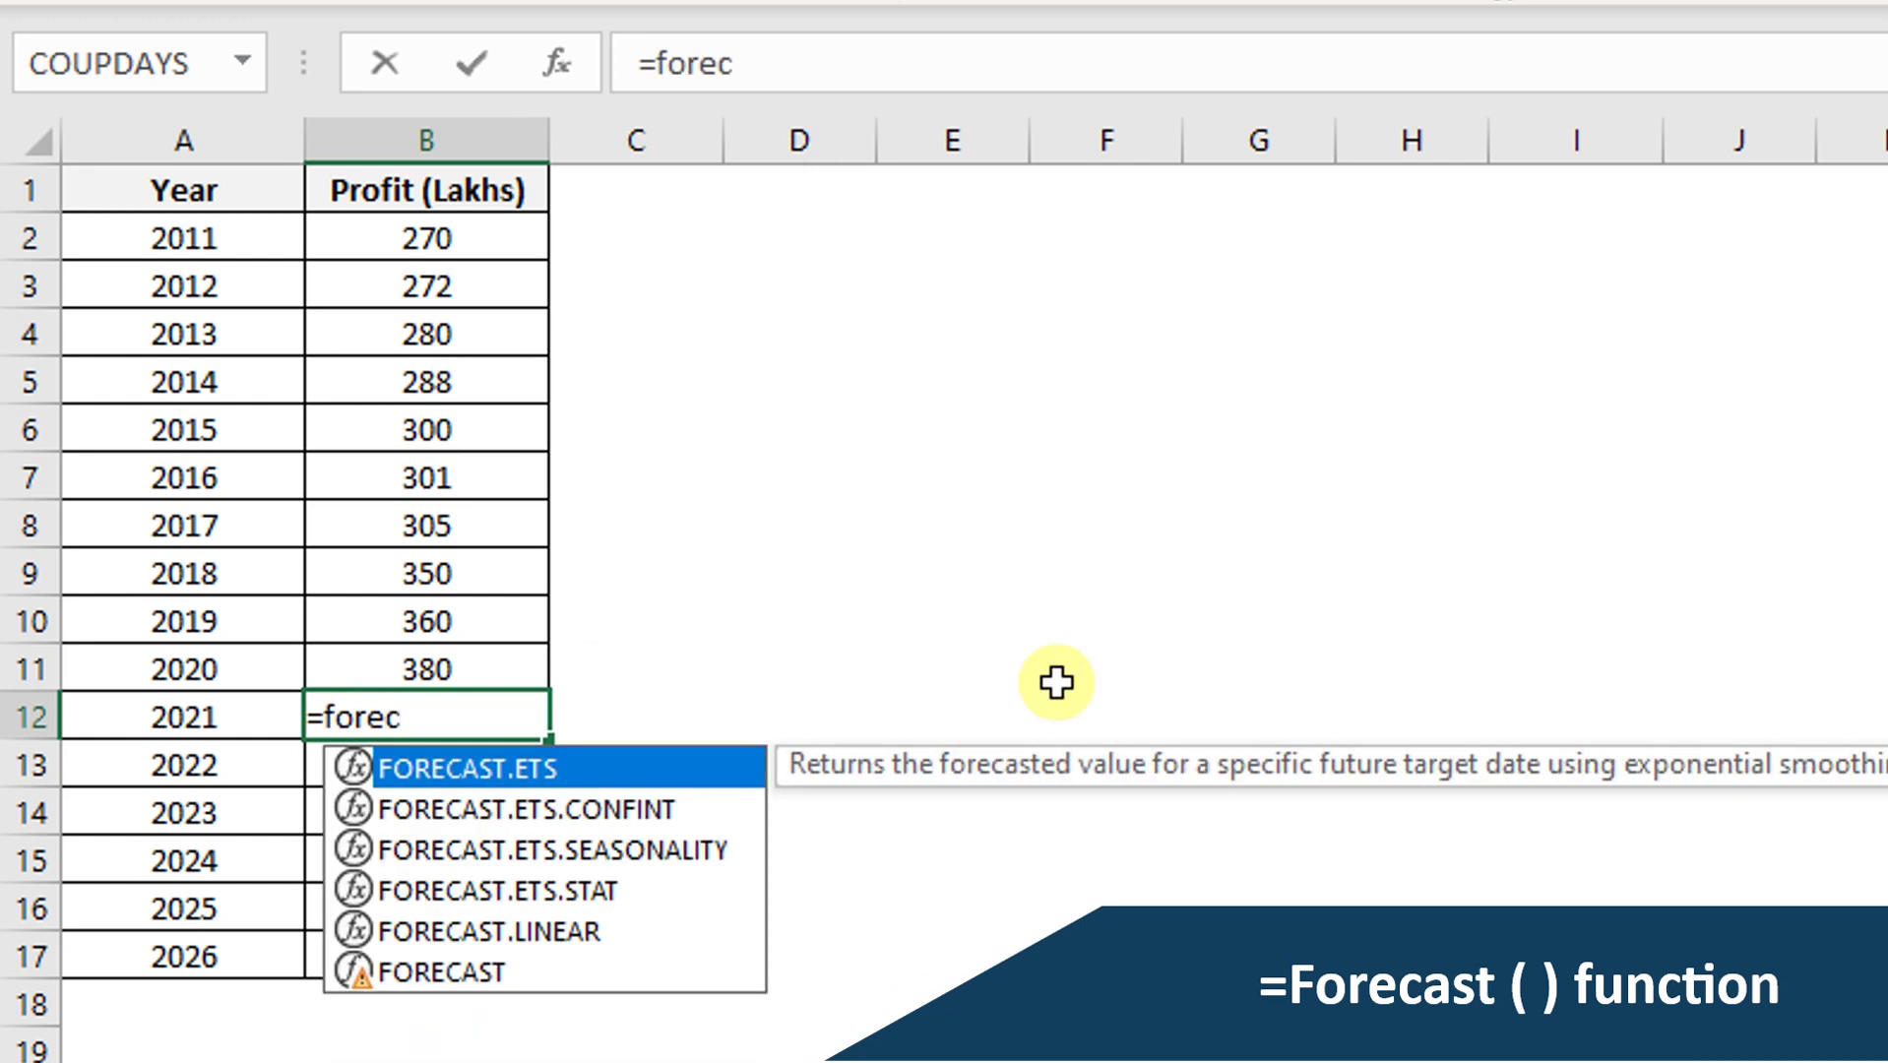
{"action": "type", "text": "ast."}
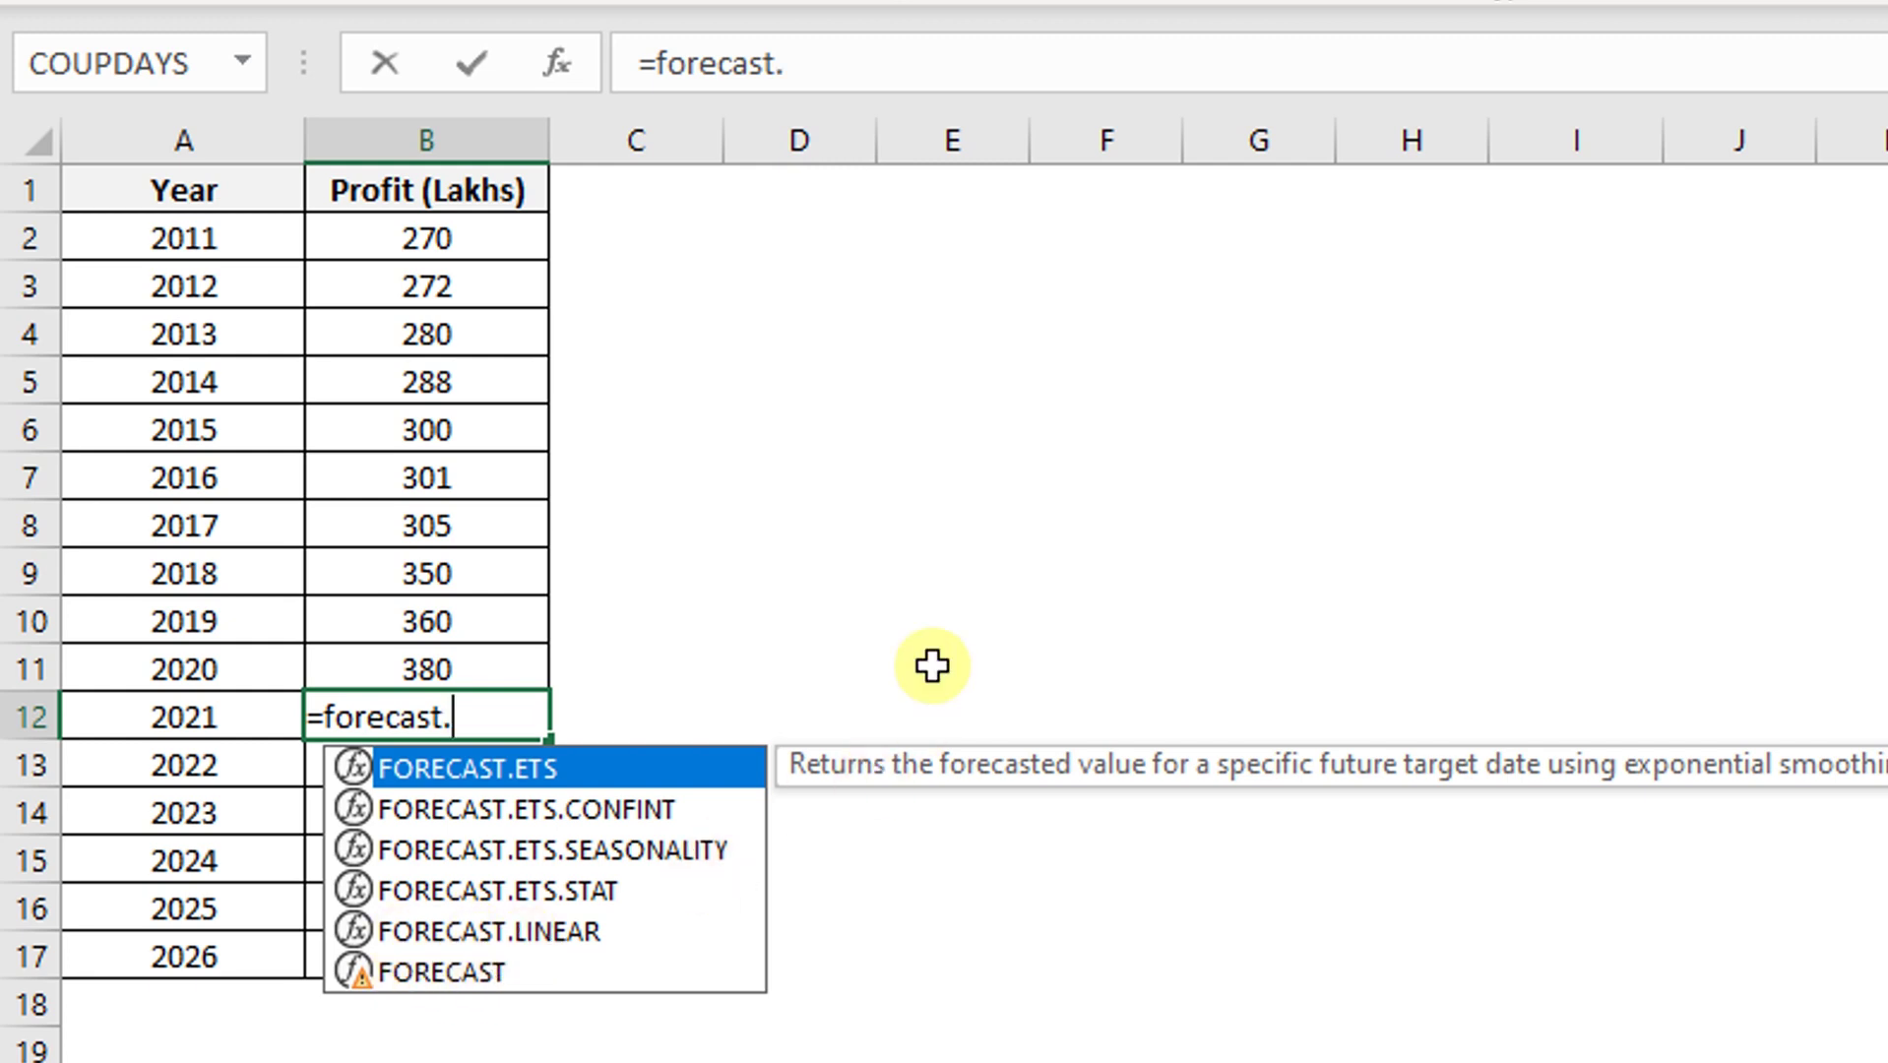
{"action": "type", "text": "l"}
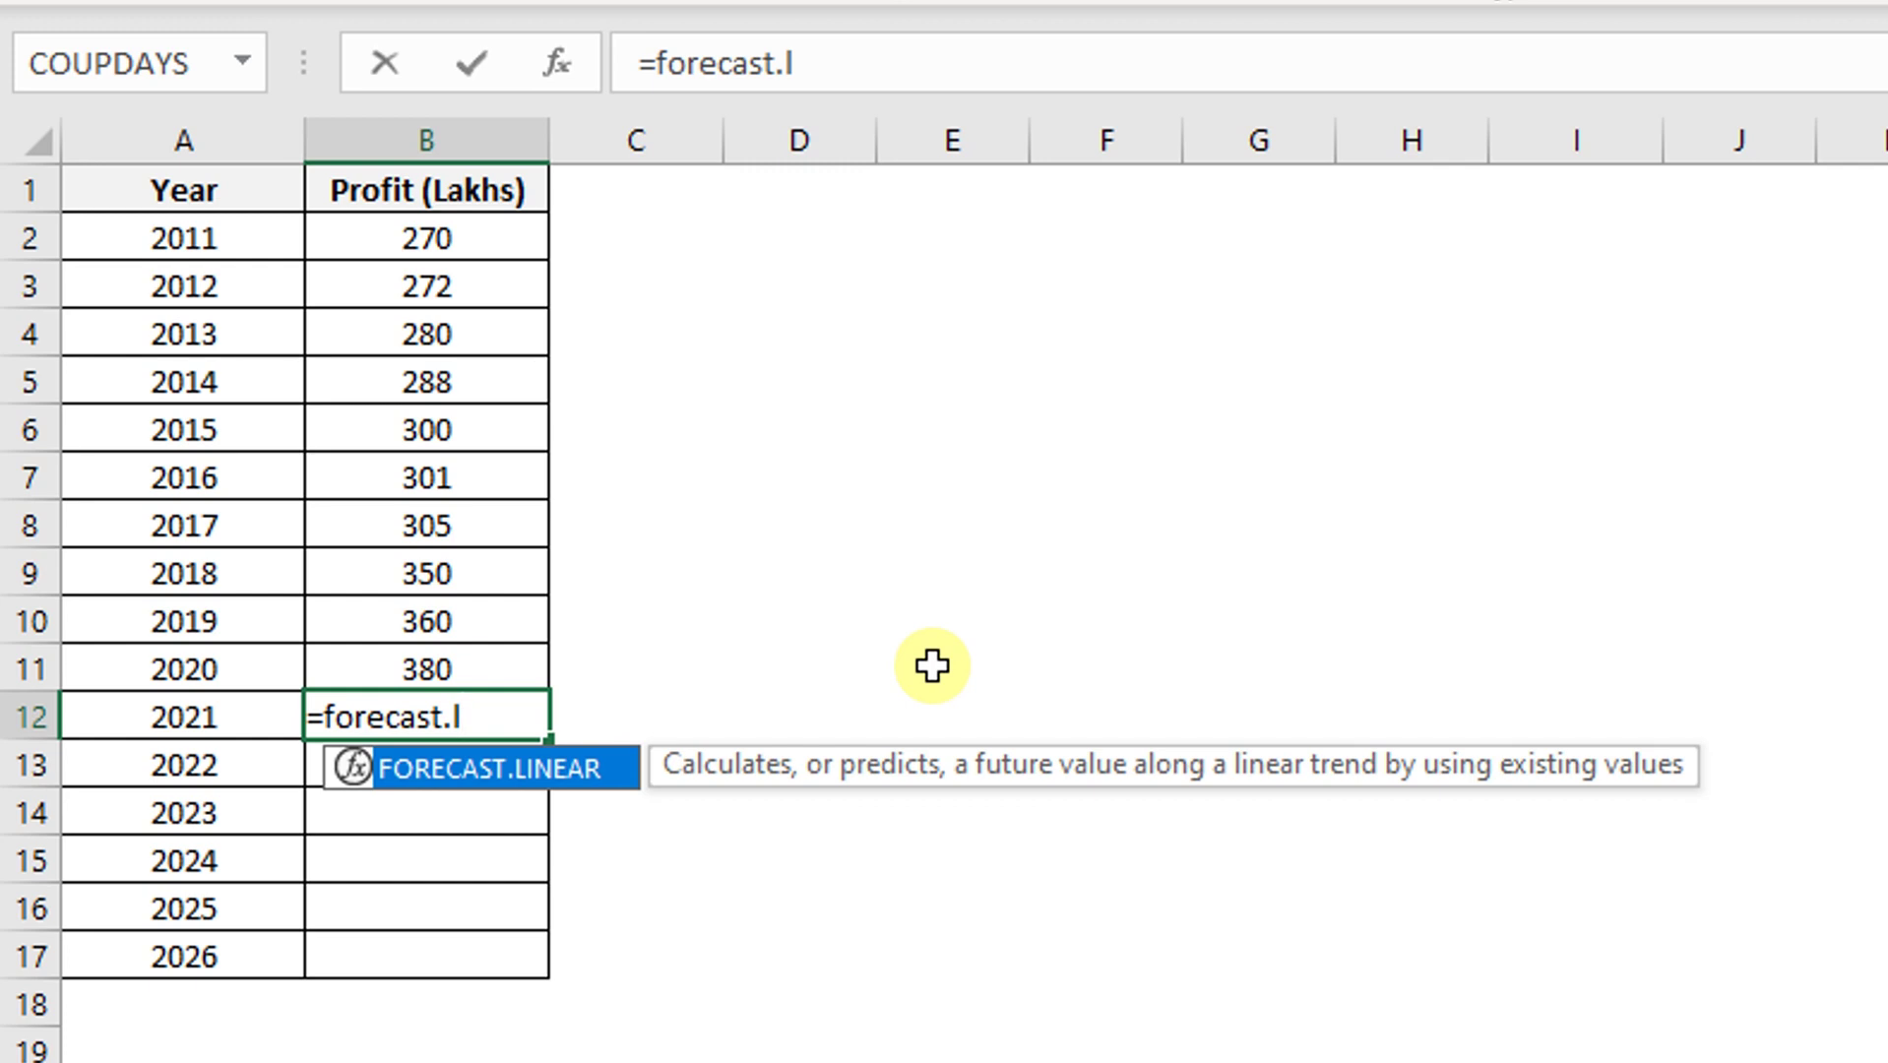
{"action": "key", "text": "Tab"}
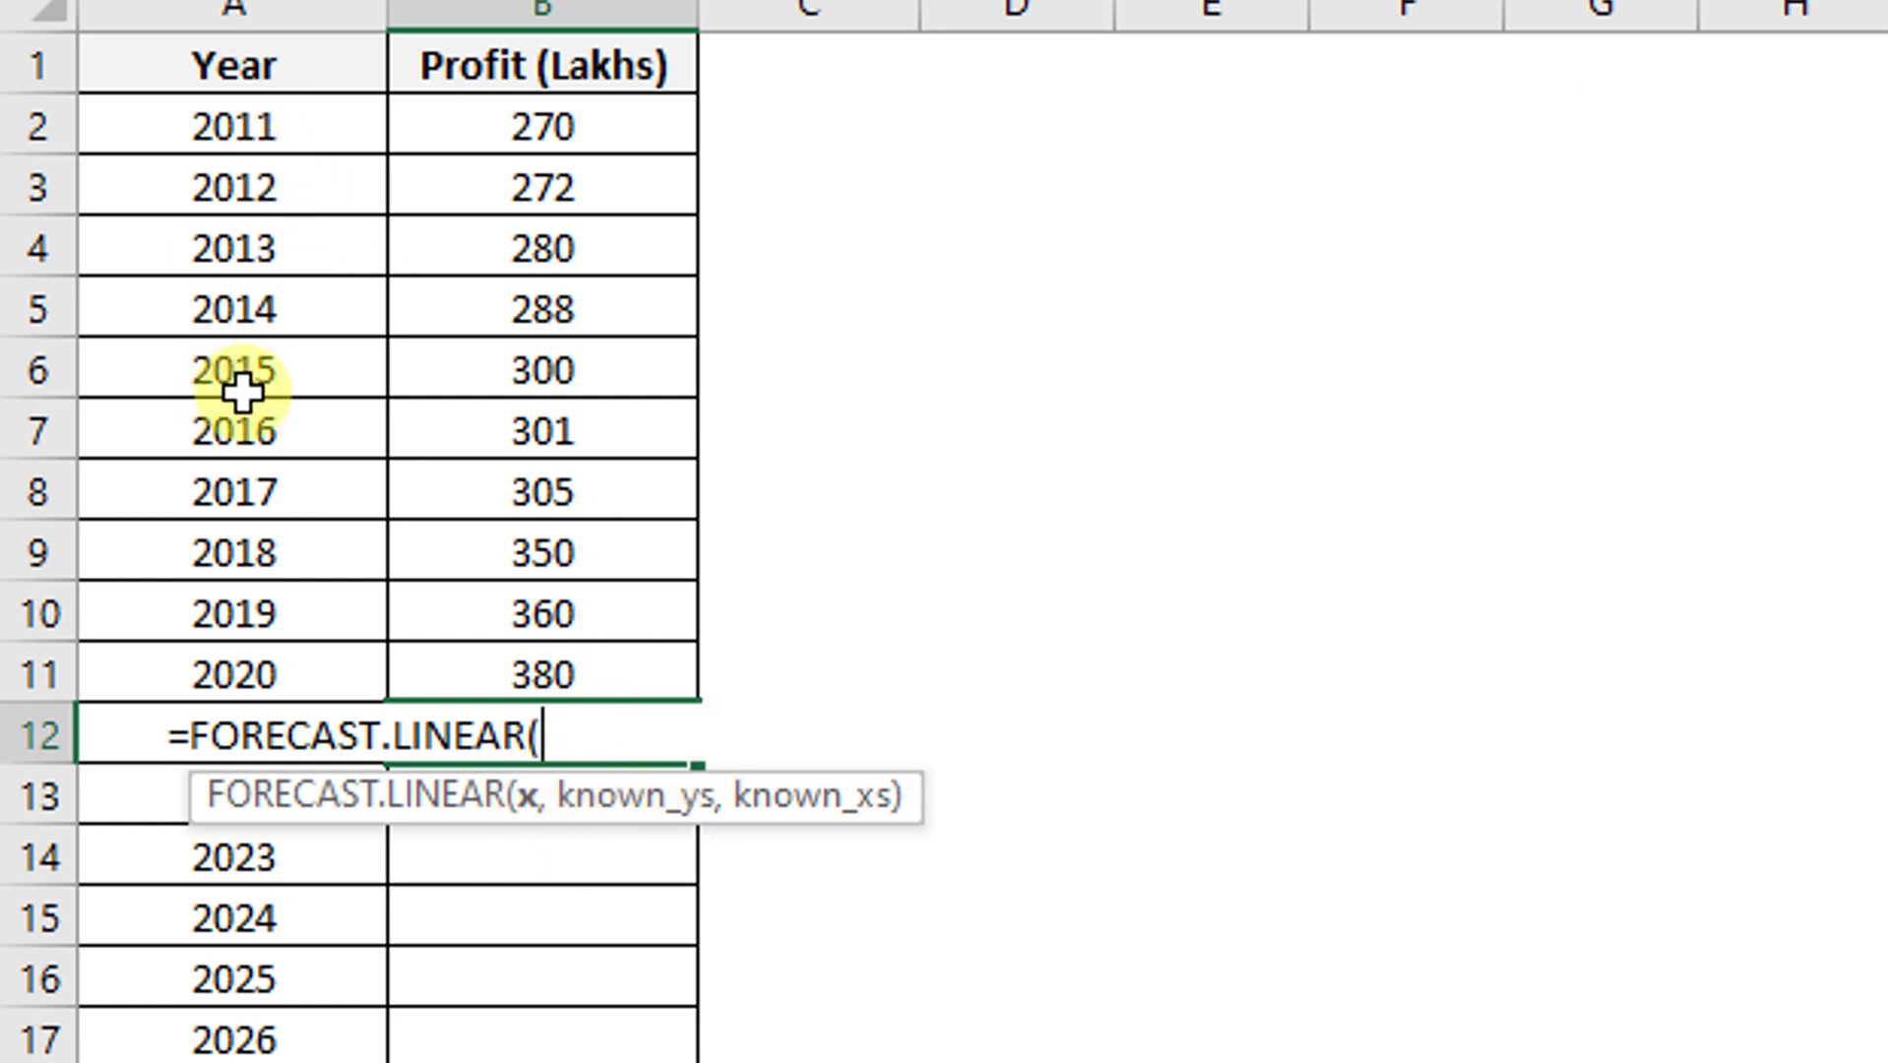
Use the year in A12 as the formula's x argument
{"action": "left_click", "coordinate": [798, 612]}
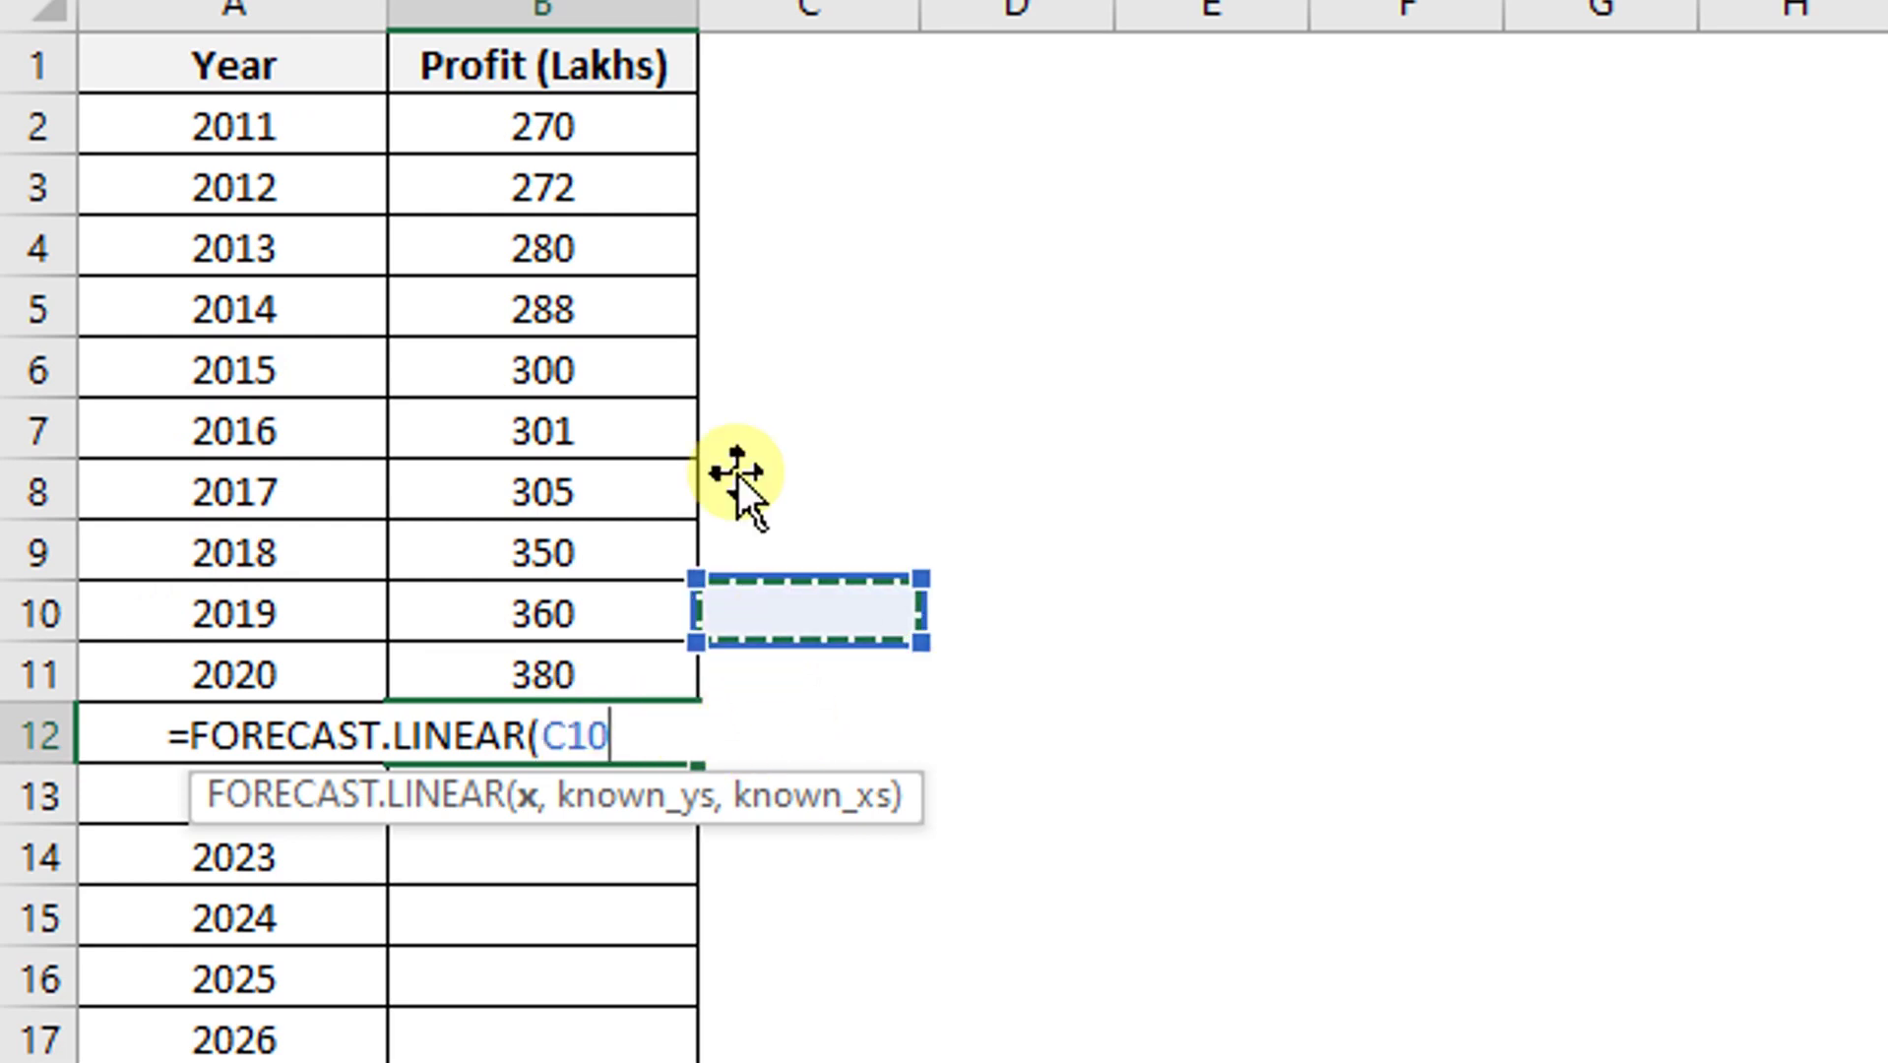
{"action": "key", "text": "Left"}
{"action": "key", "text": "Down"}
{"action": "key", "text": "Left"}
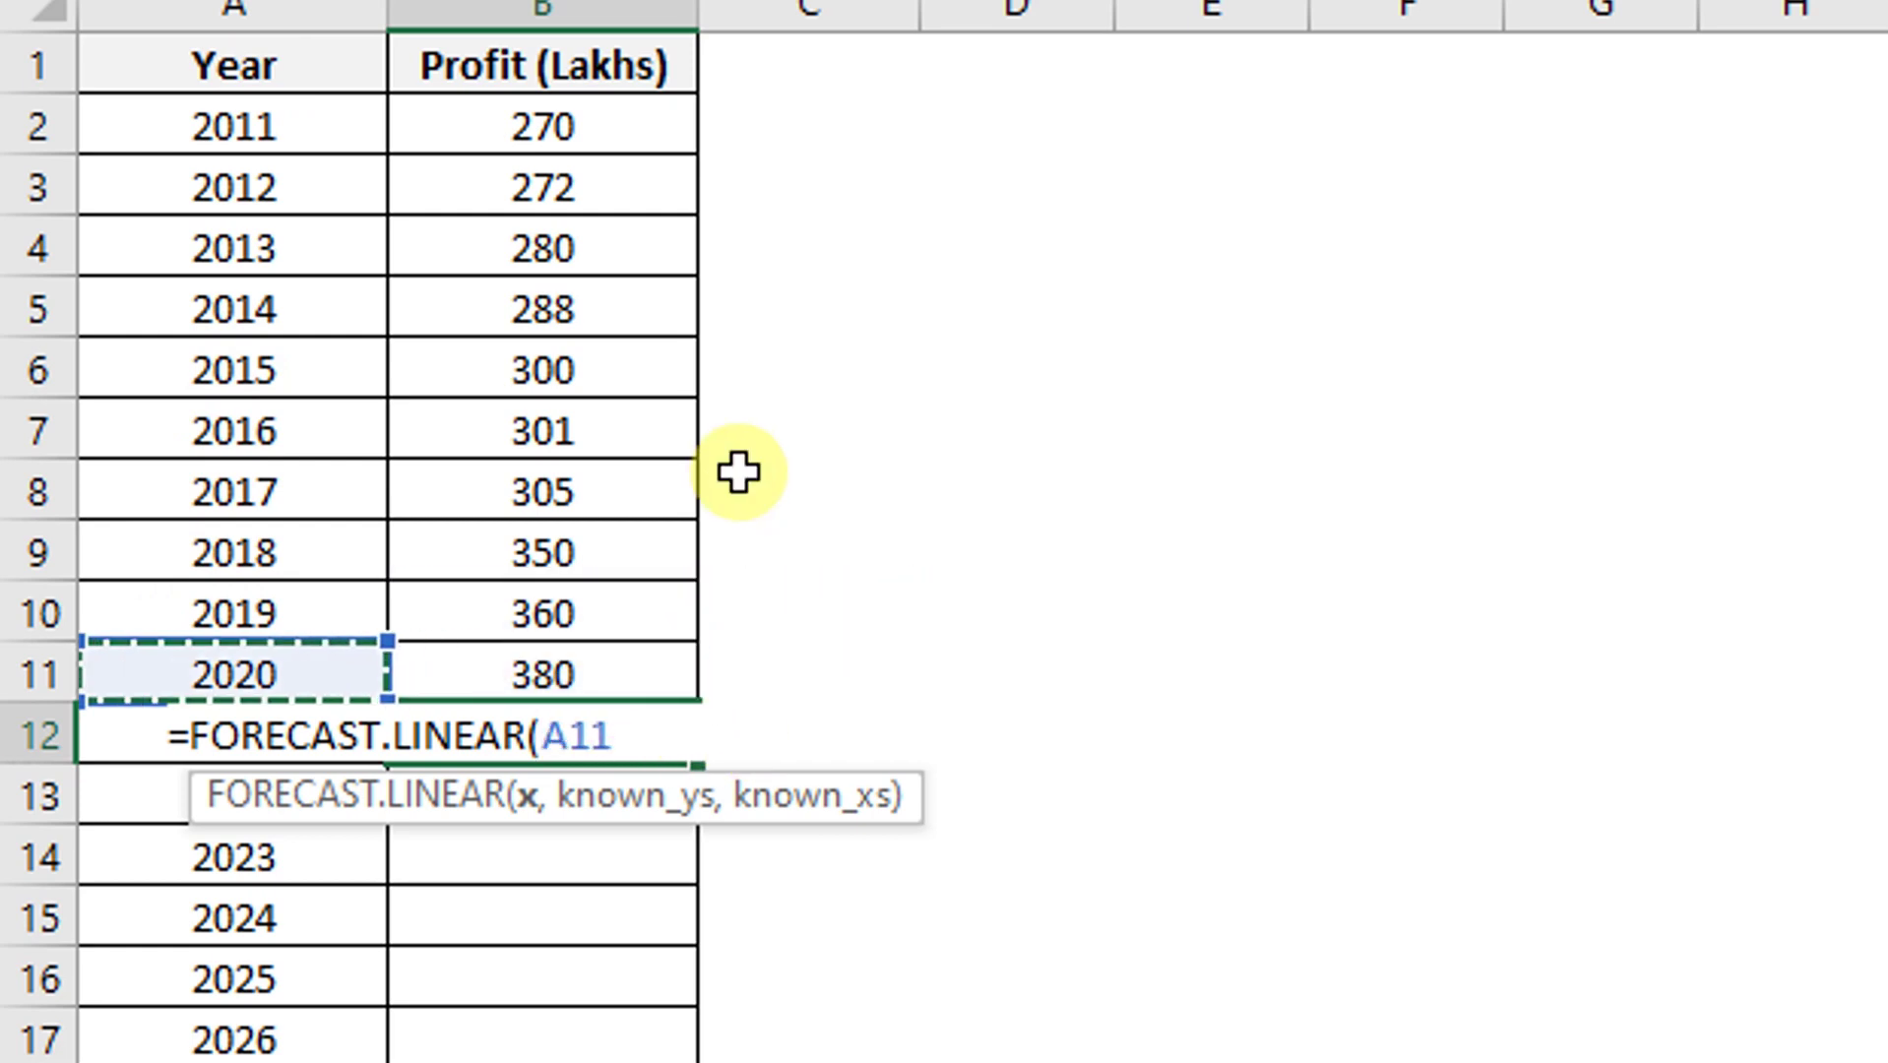
{"action": "key", "text": "Down"}
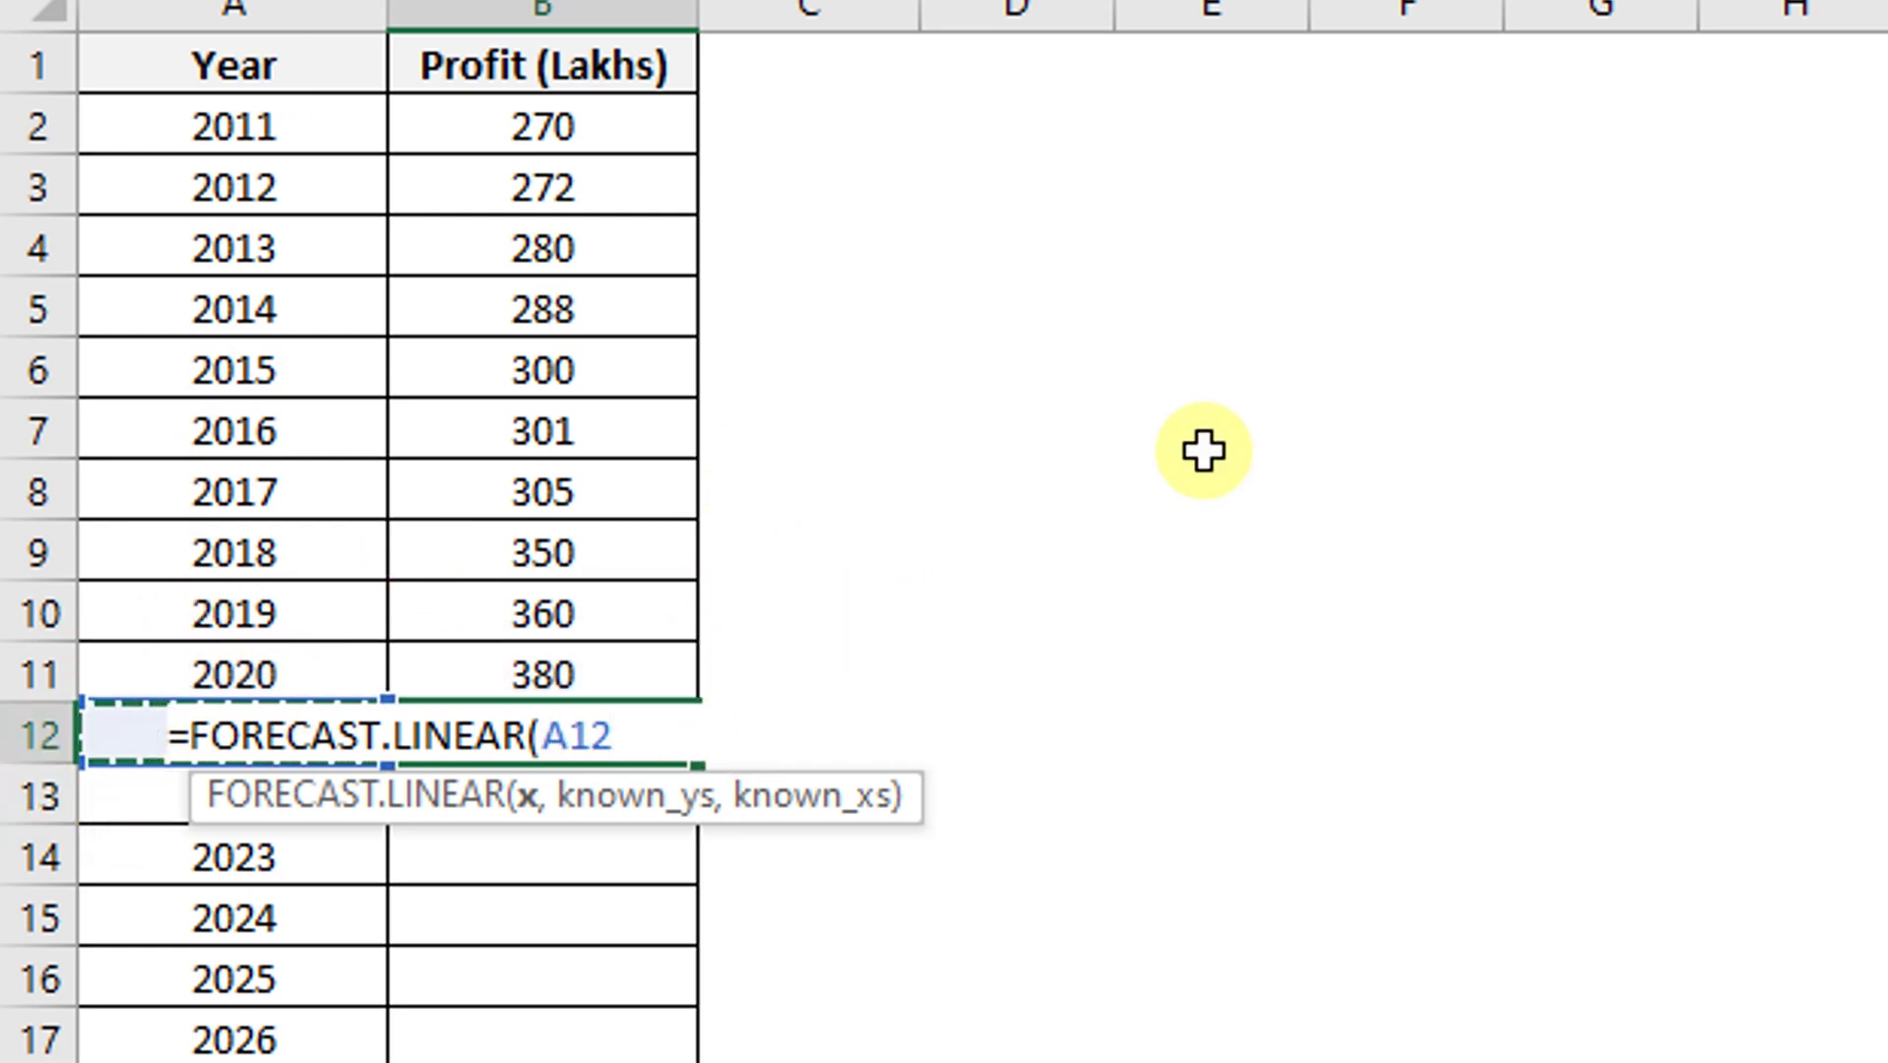
{"action": "type", "text": ","}
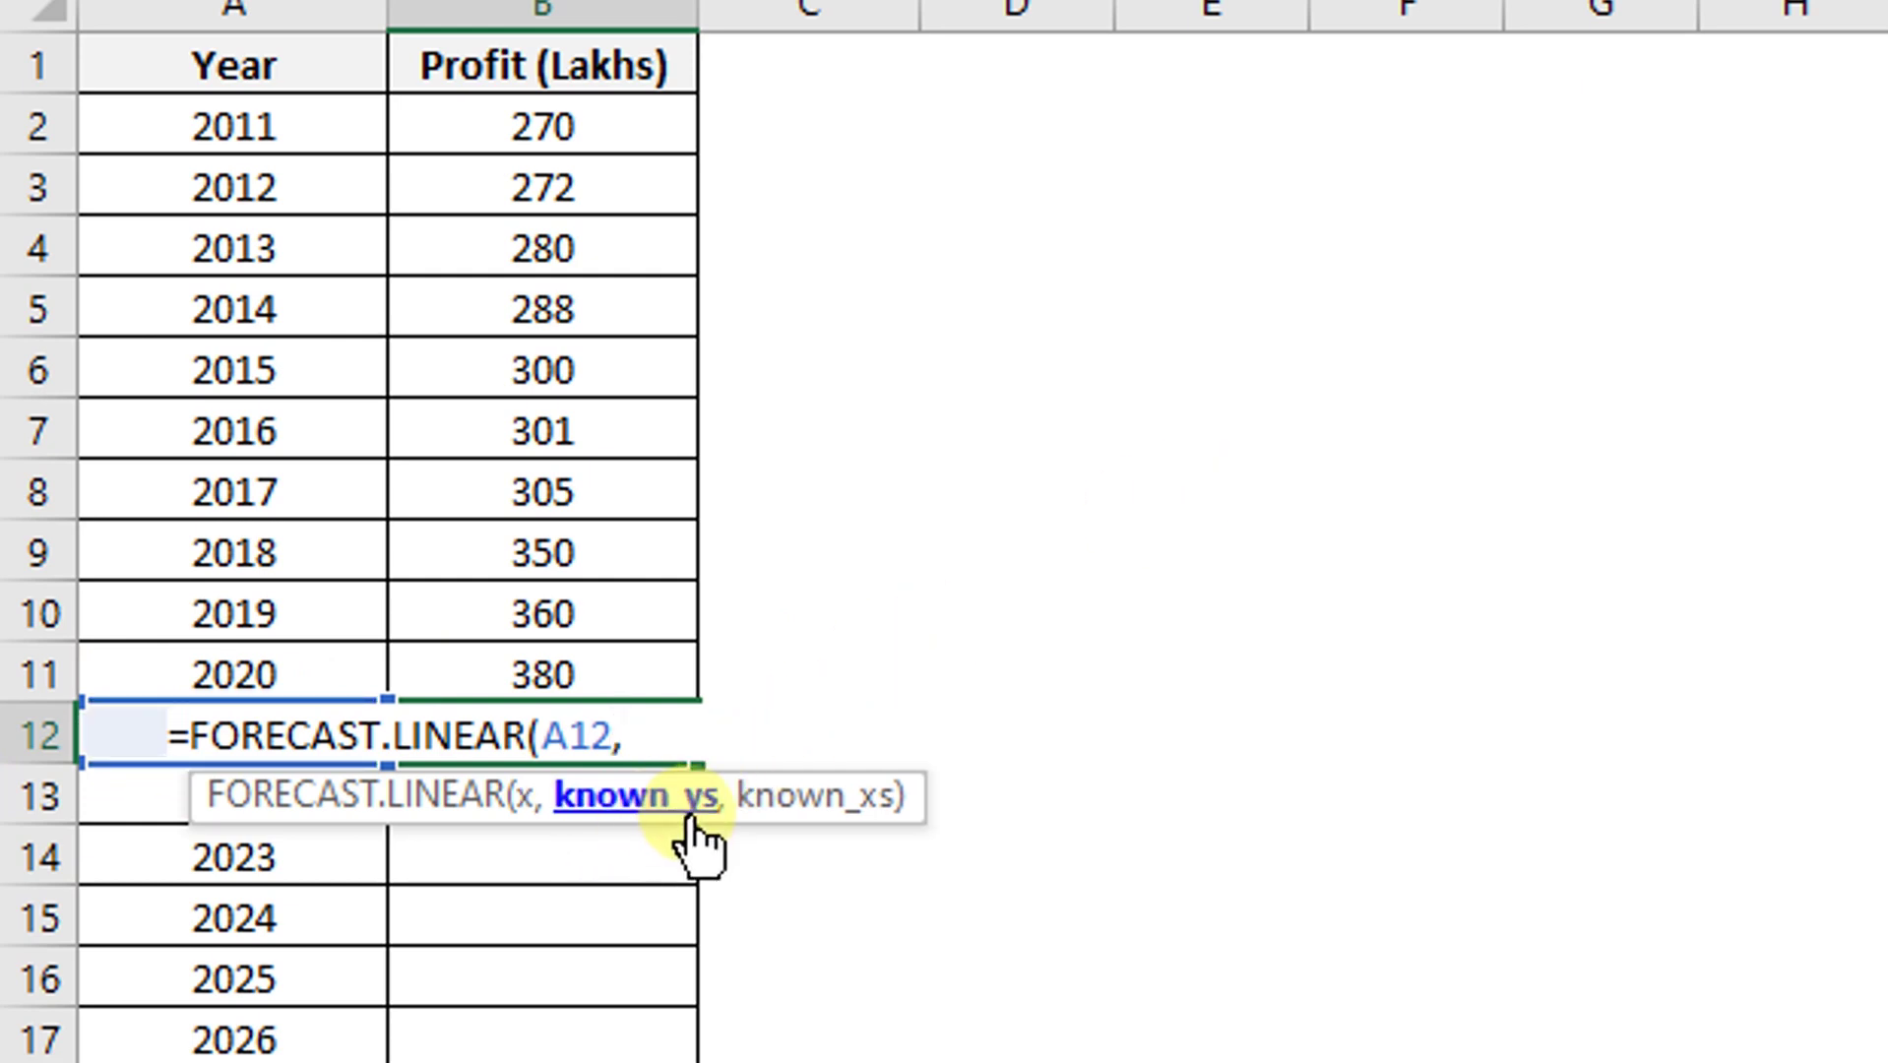
Complete the forecast formula with $B$2:$B$11 as the known_ys and A2:A11 as the known_xs
{"action": "left_click_drag", "start_coordinate": [560, 139], "coordinate": [615, 683]}
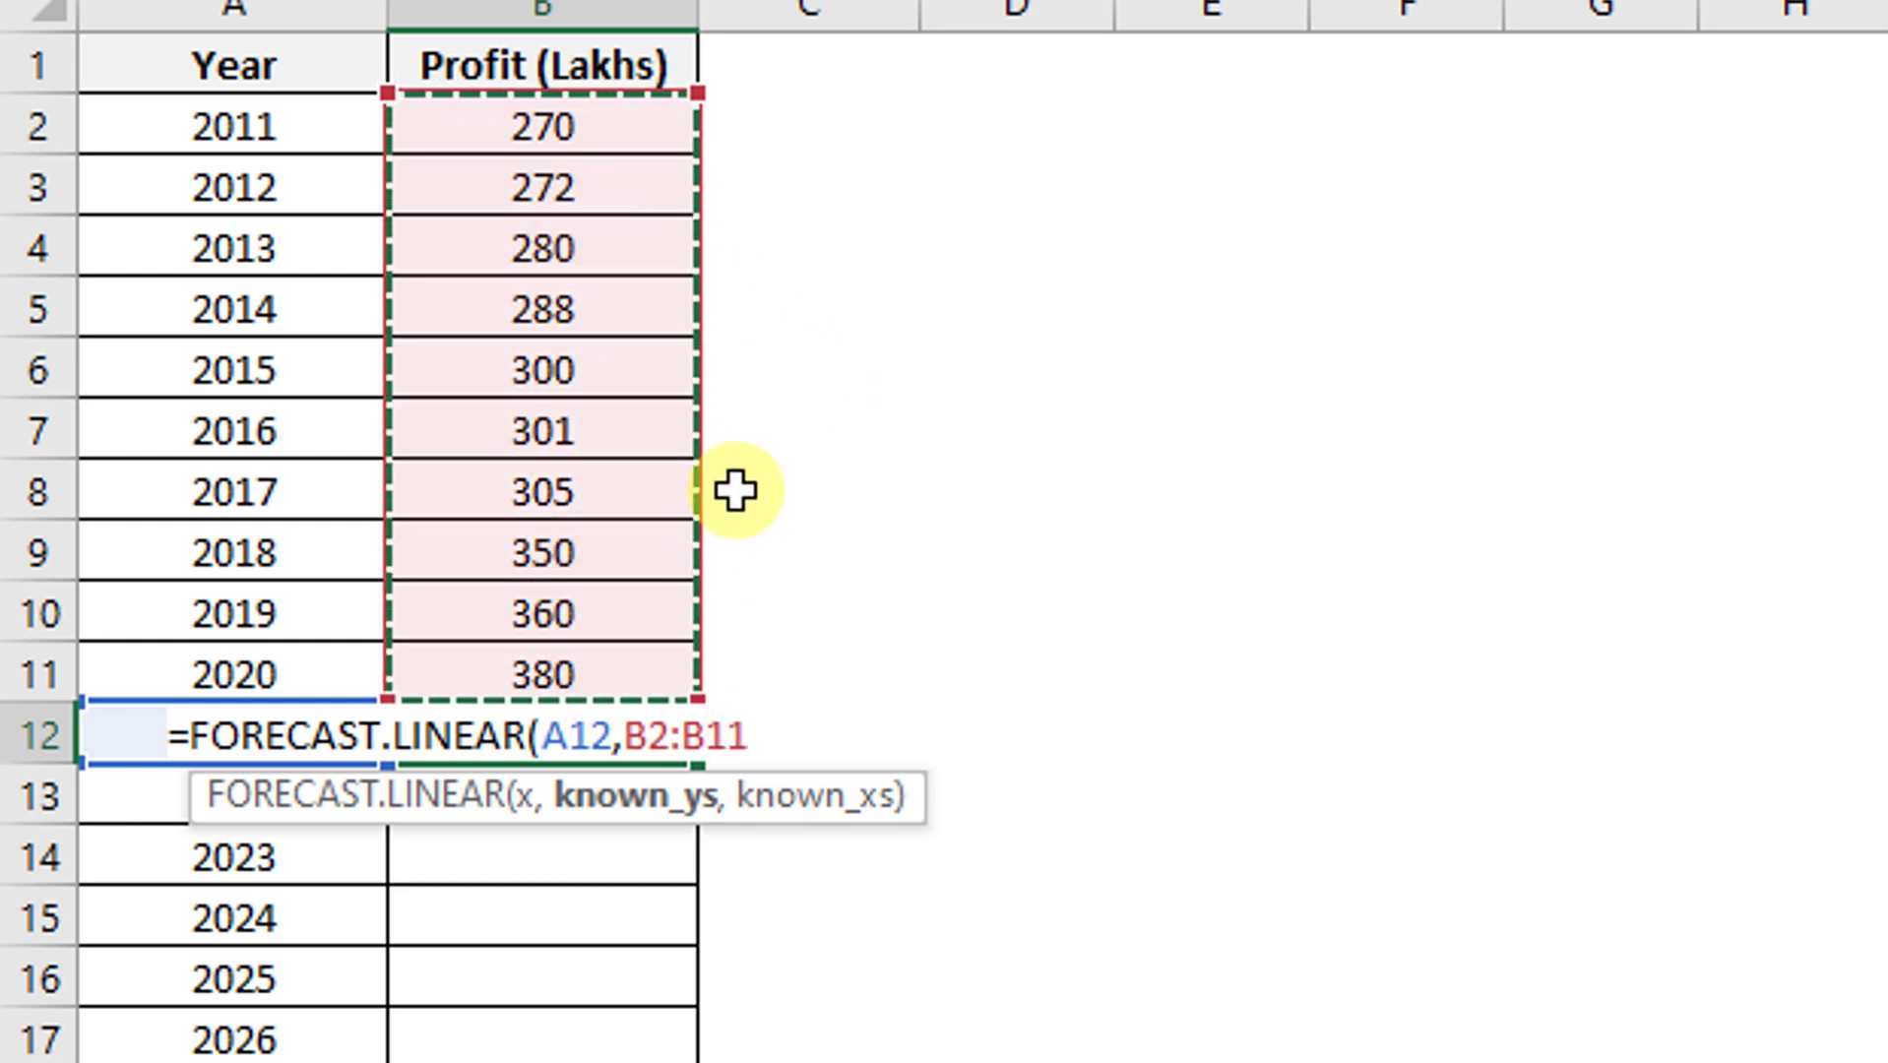
{"action": "key", "text": "F4"}
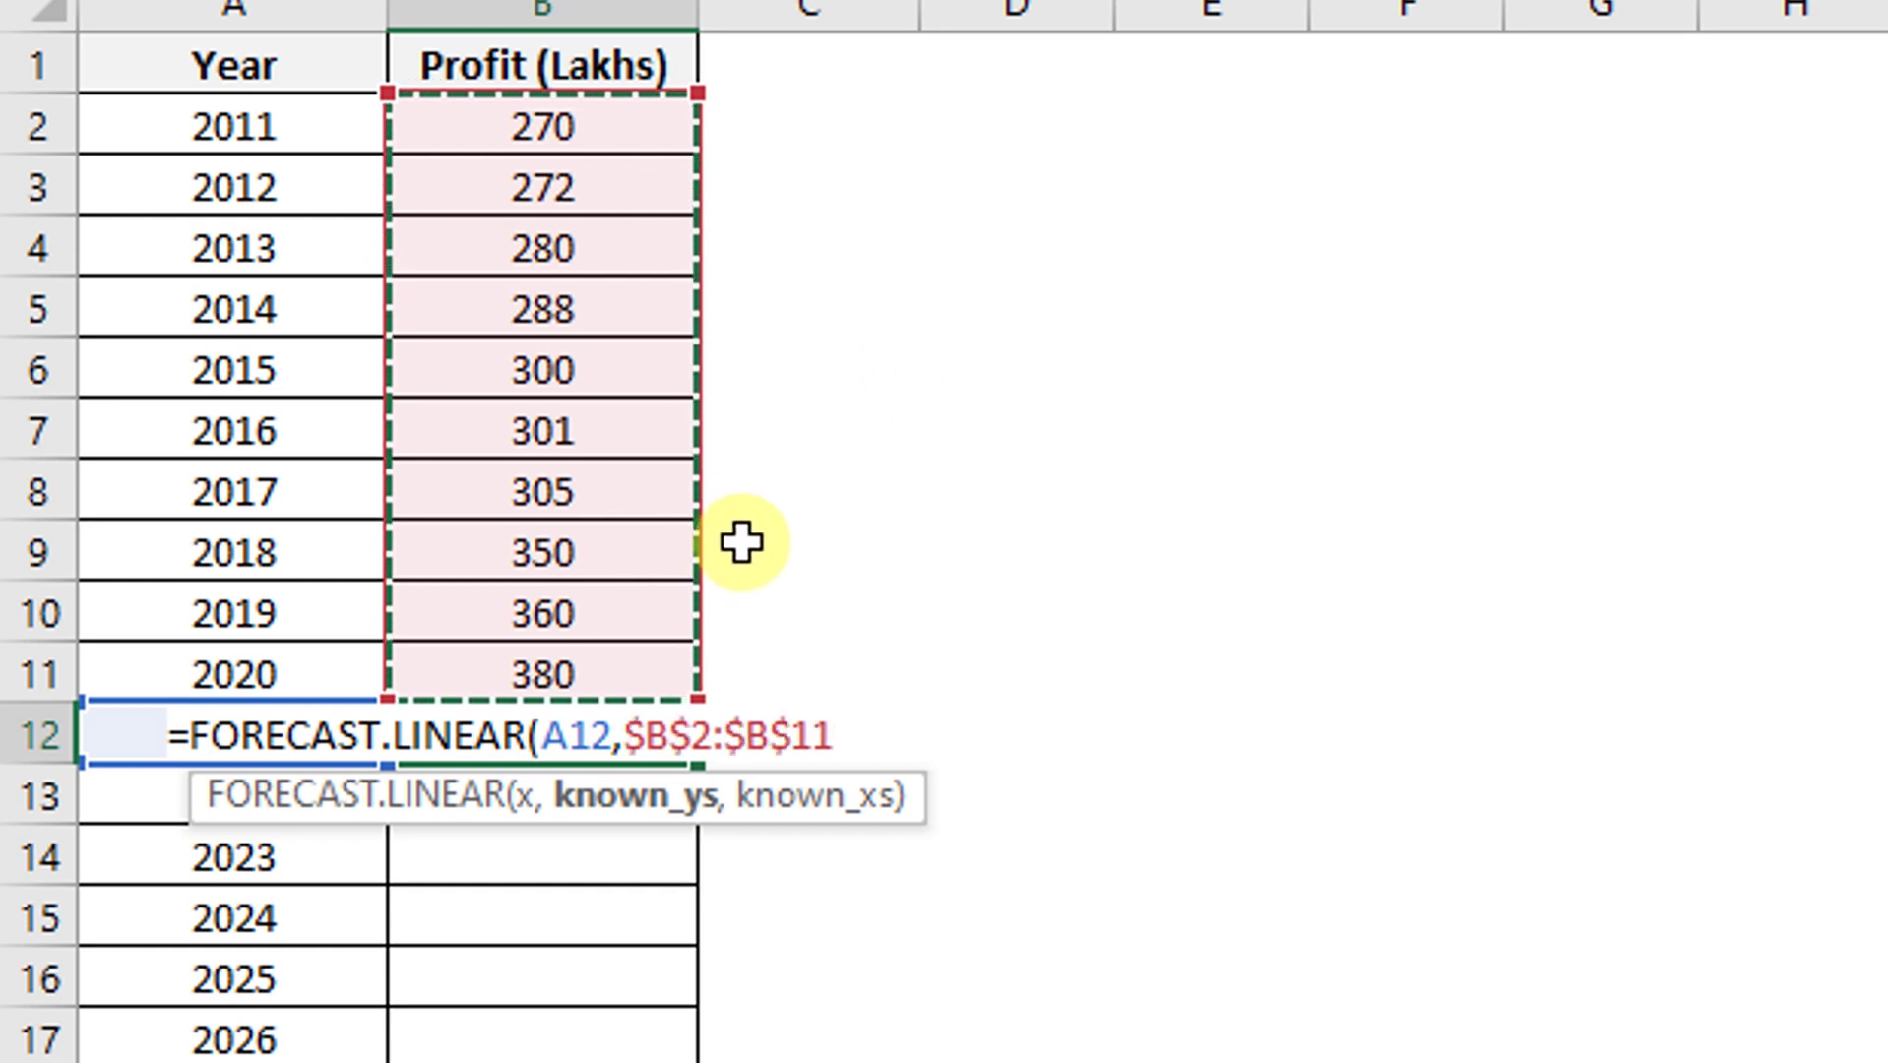
{"action": "type", "text": ","}
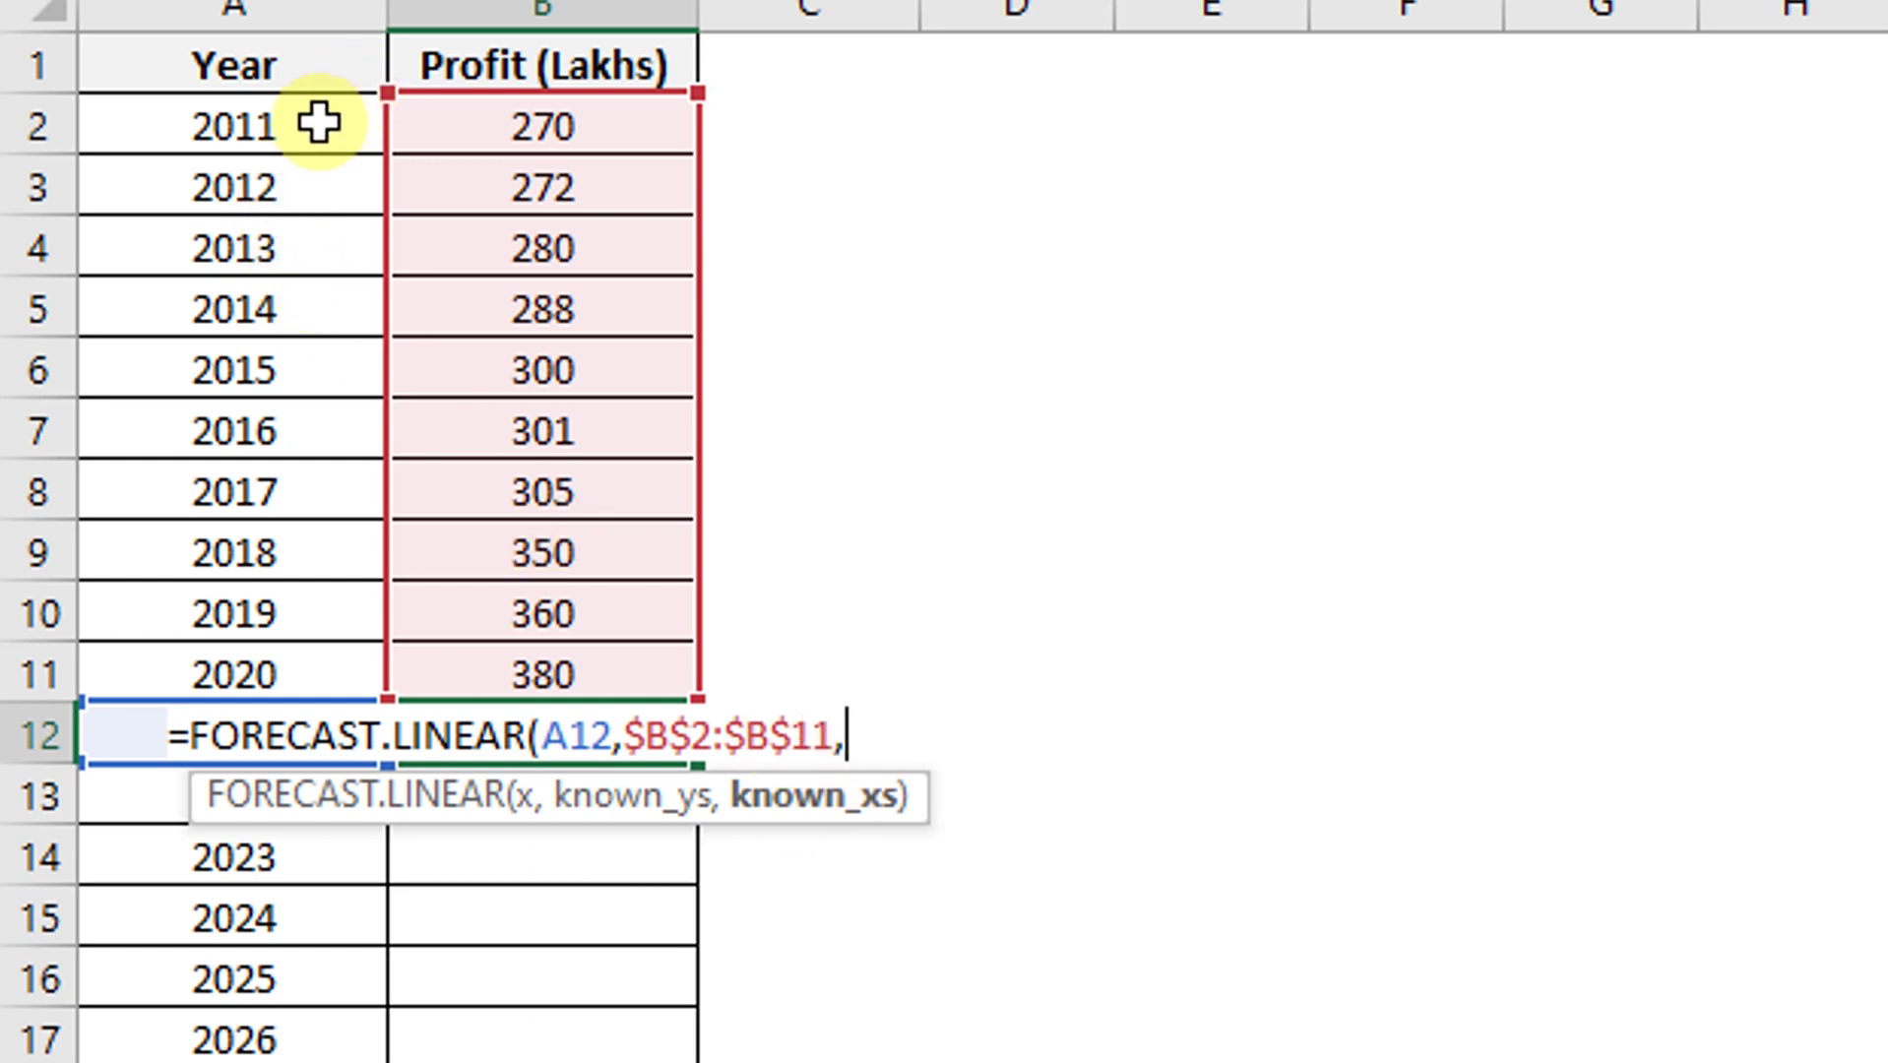
{"action": "left_click_drag", "start_coordinate": [329, 122], "coordinate": [307, 651]}
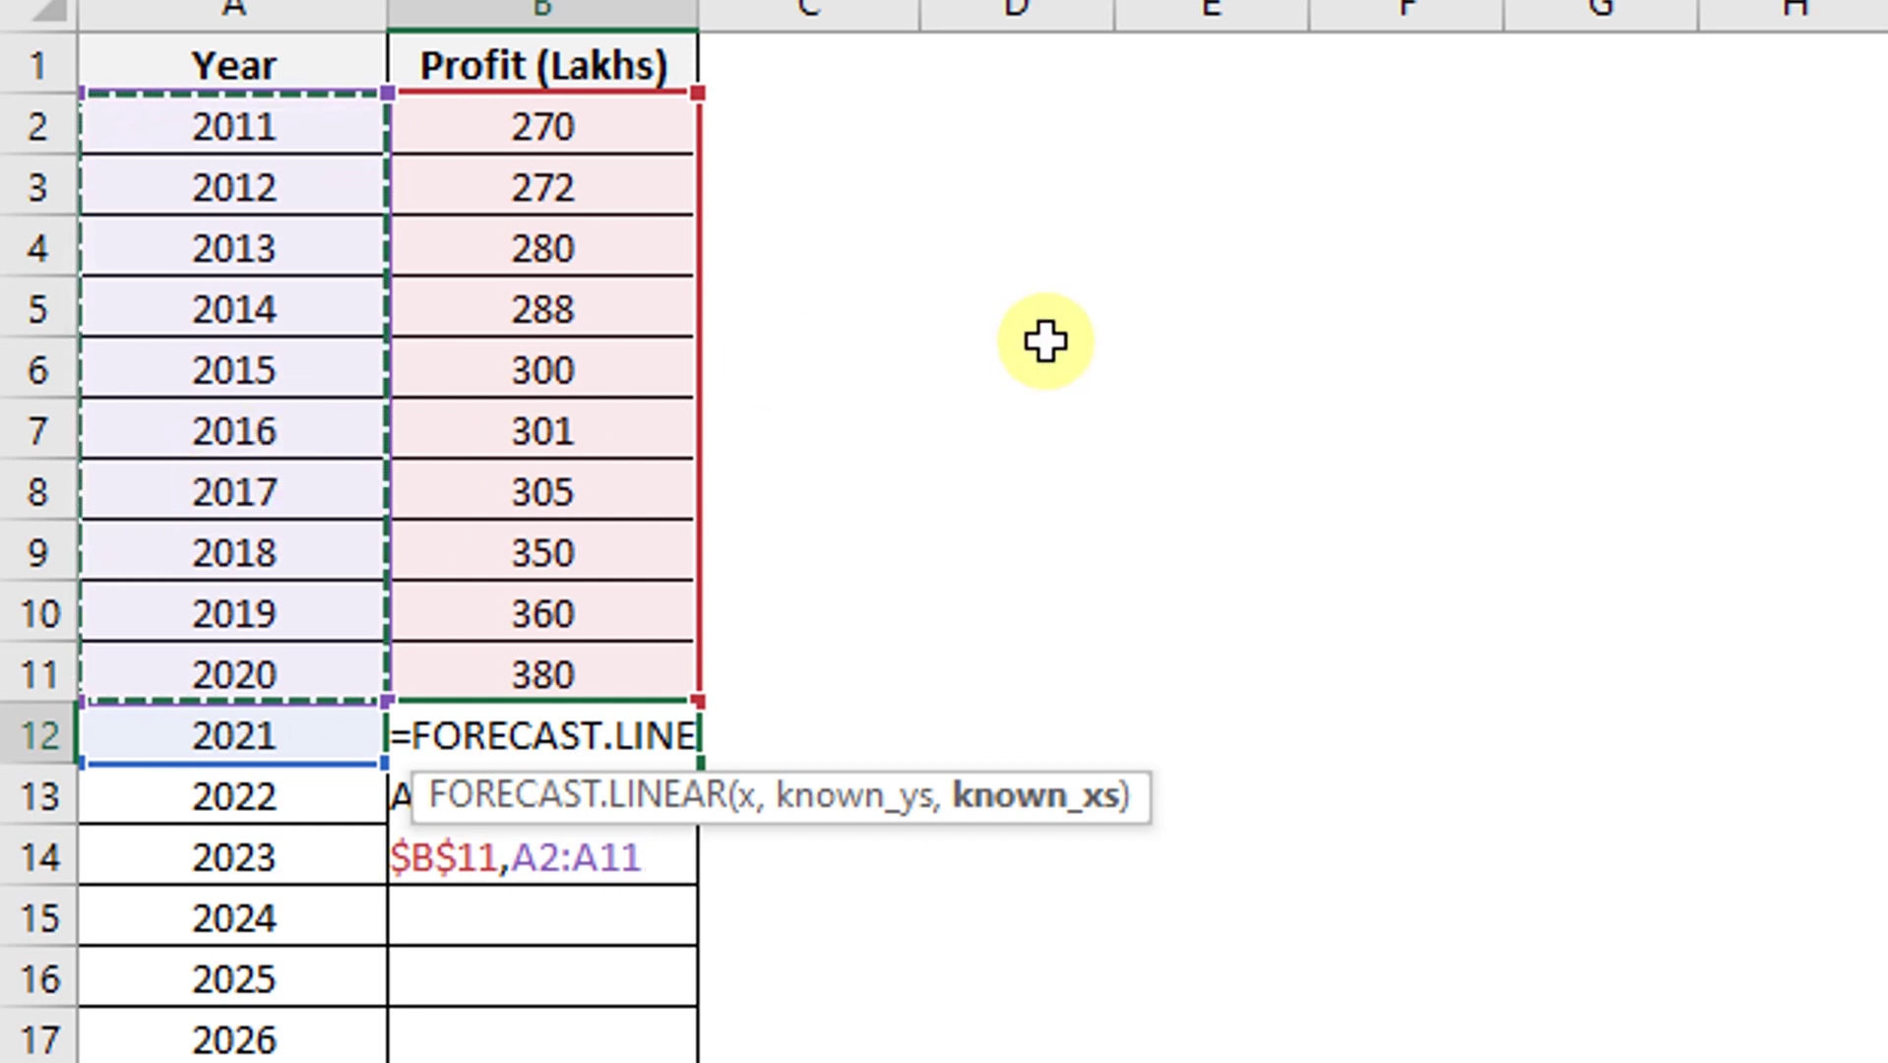
{"action": "type", "text": ")"}
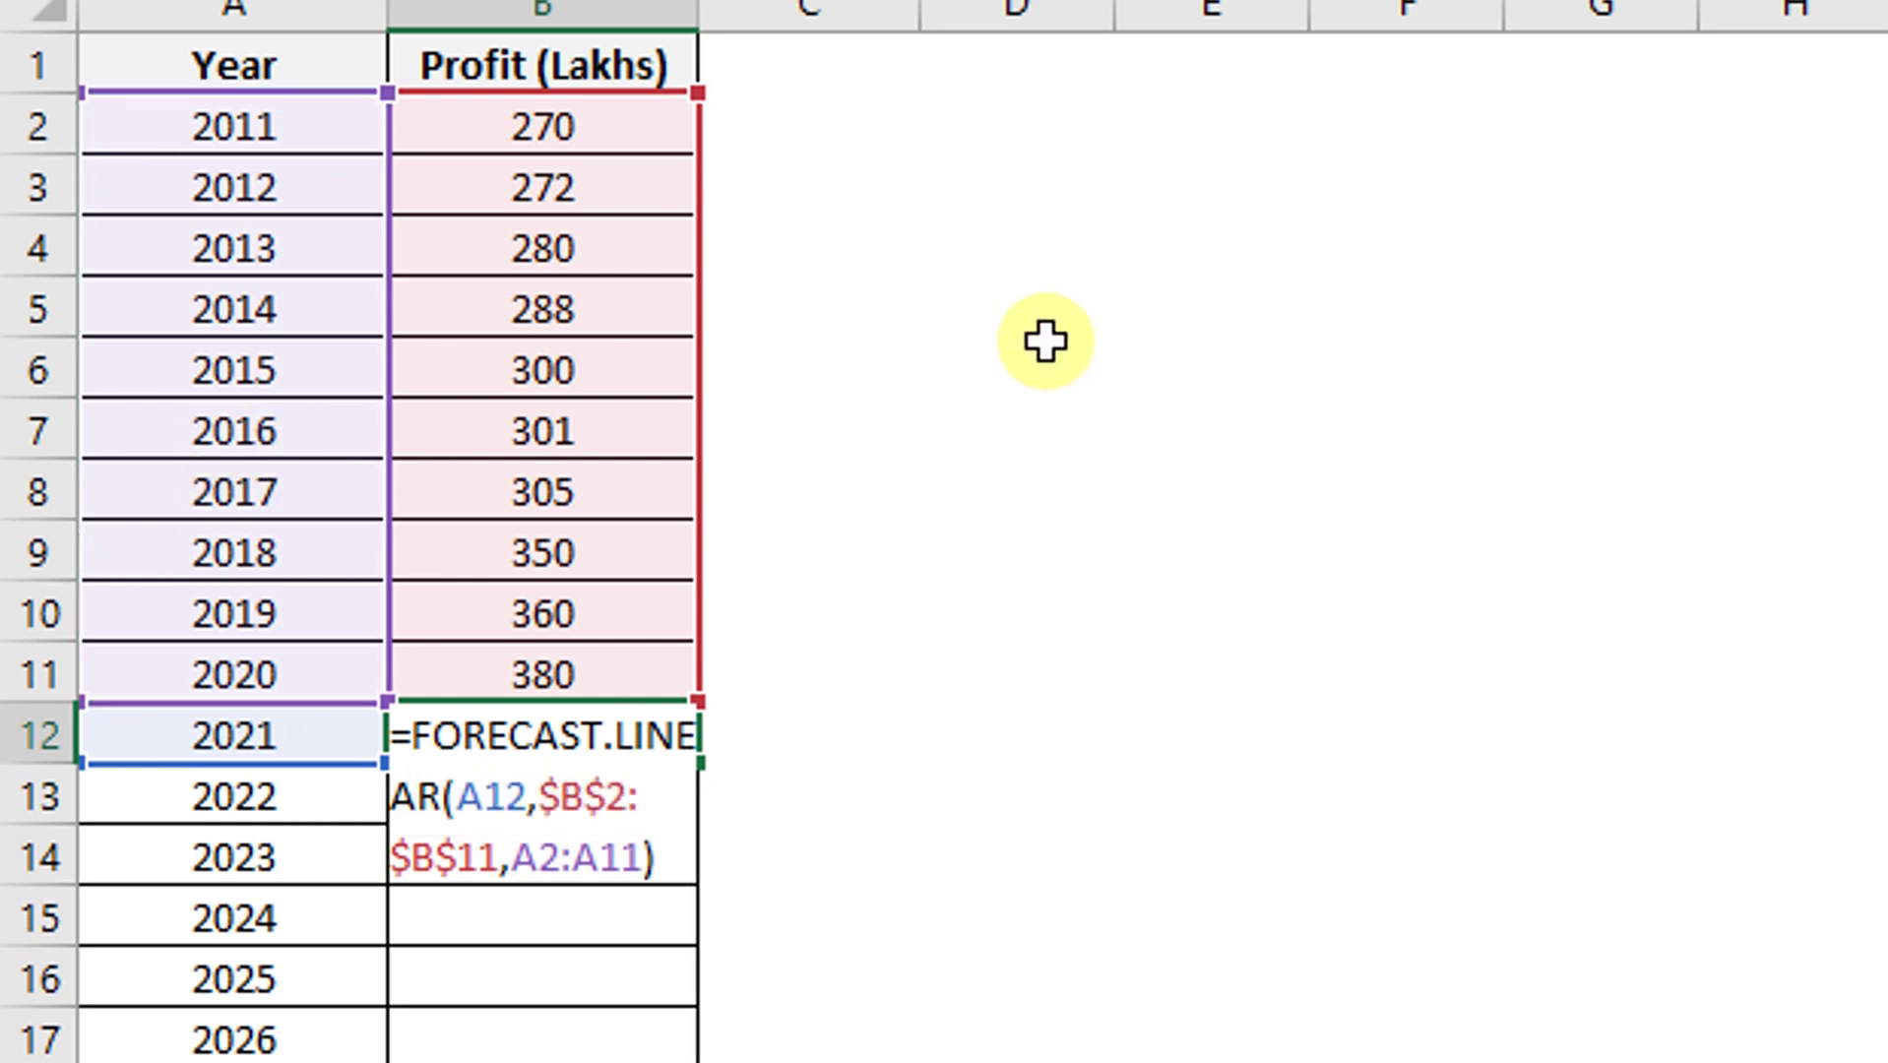
{"action": "key", "text": "Return"}
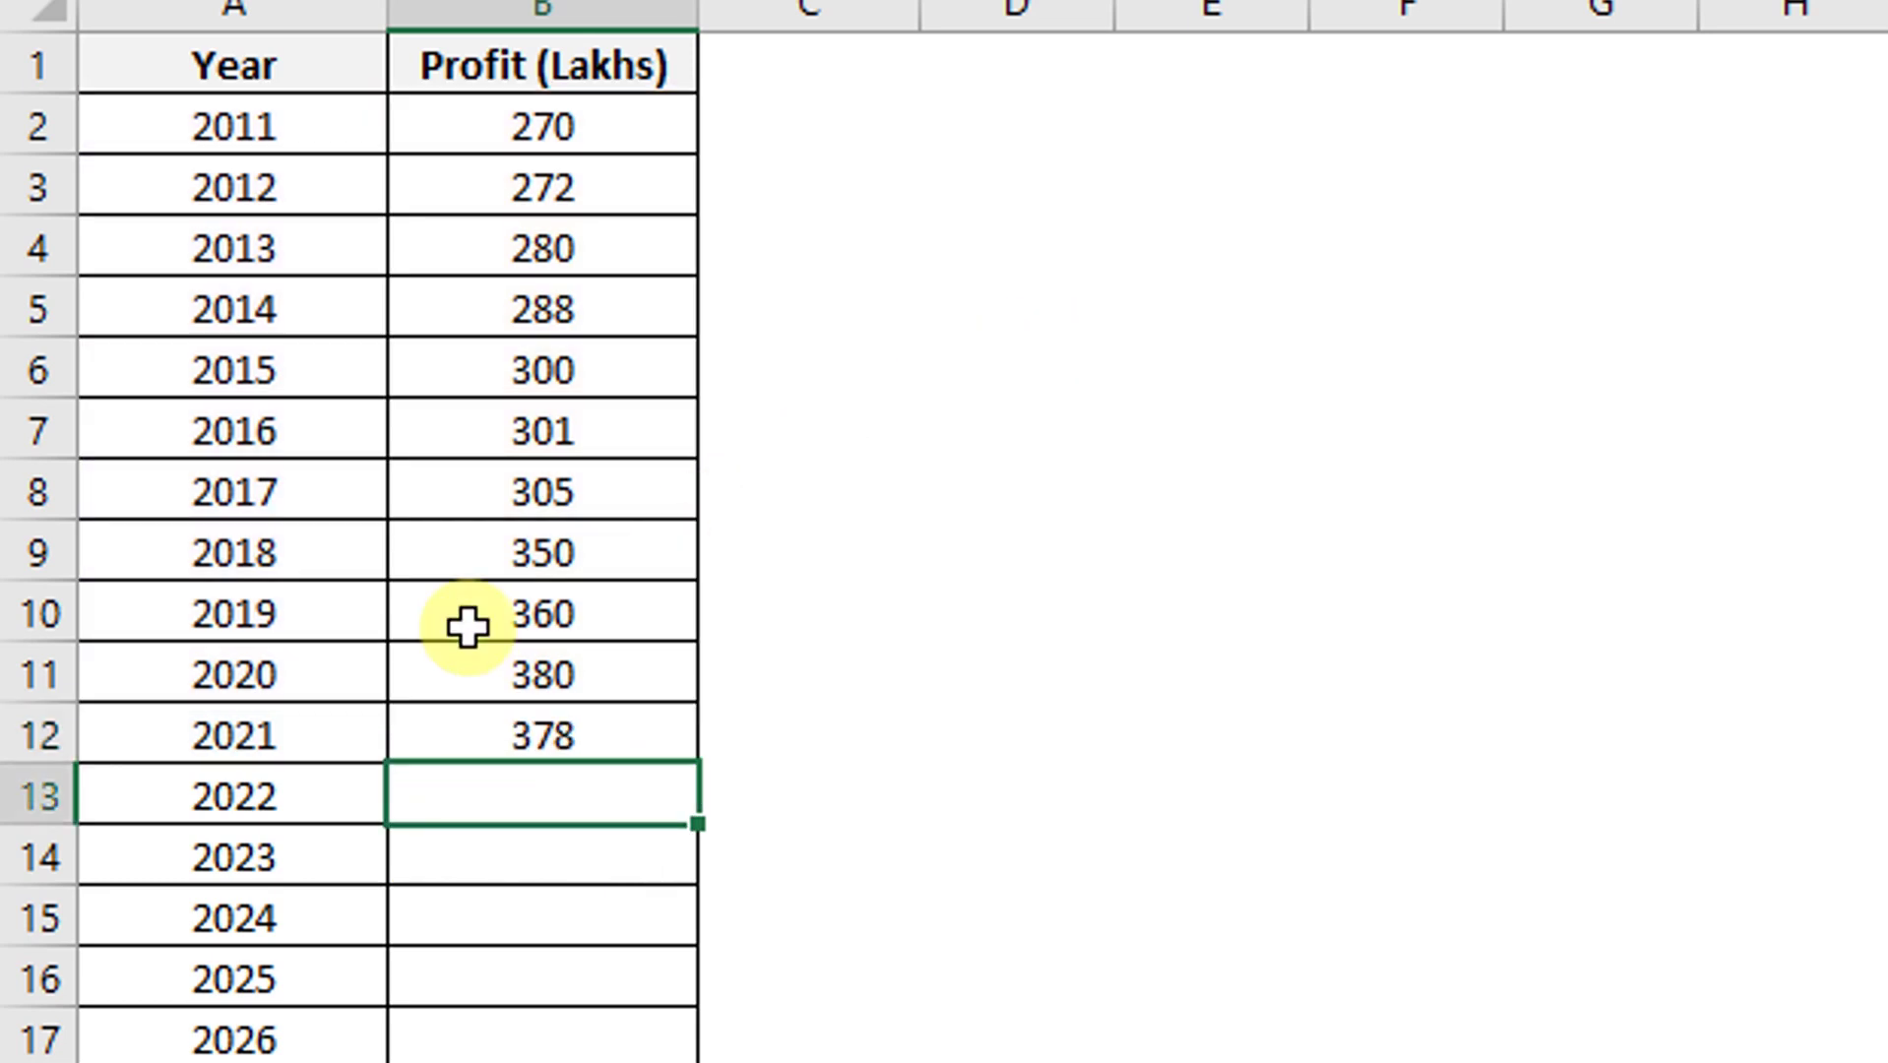
Make the known_xs range in B12's formula absolute as $A$2:$A$11 and fill the formula down through B17
{"action": "left_click", "coordinate": [328, 745]}
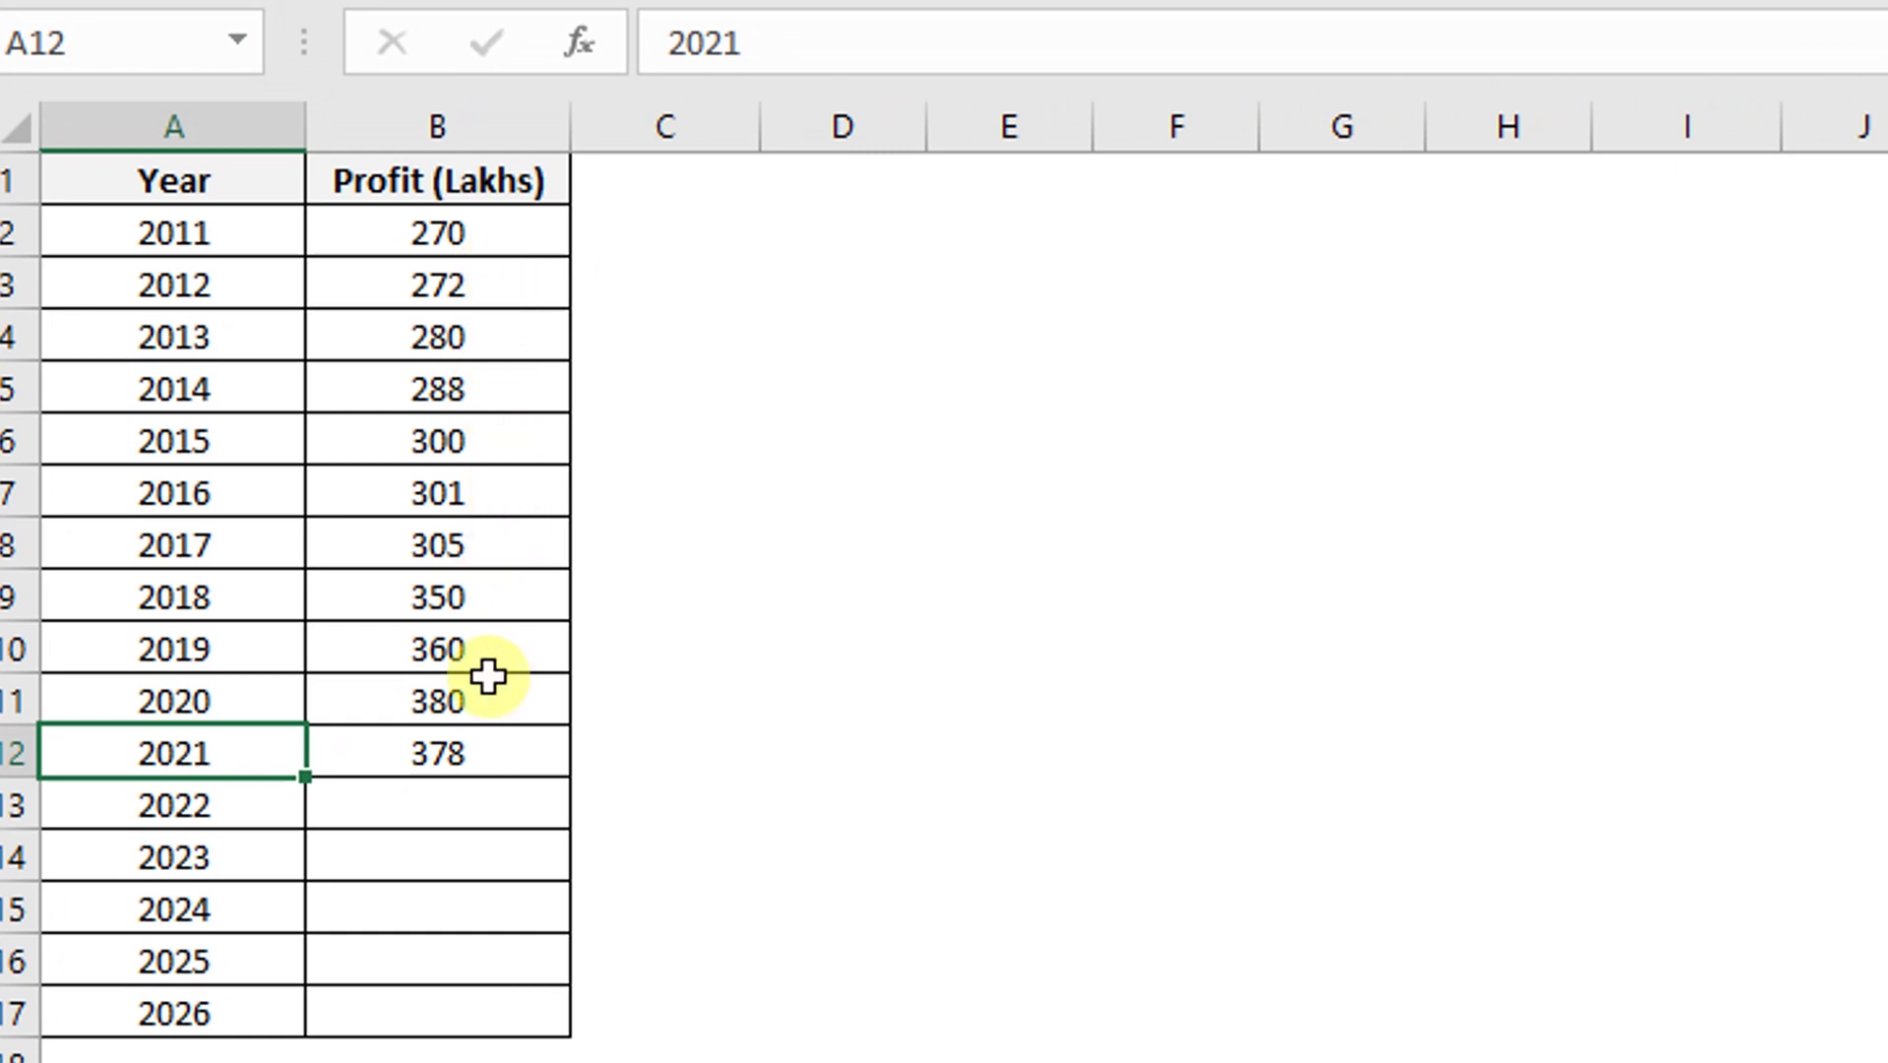
{"action": "left_click", "coordinate": [502, 754]}
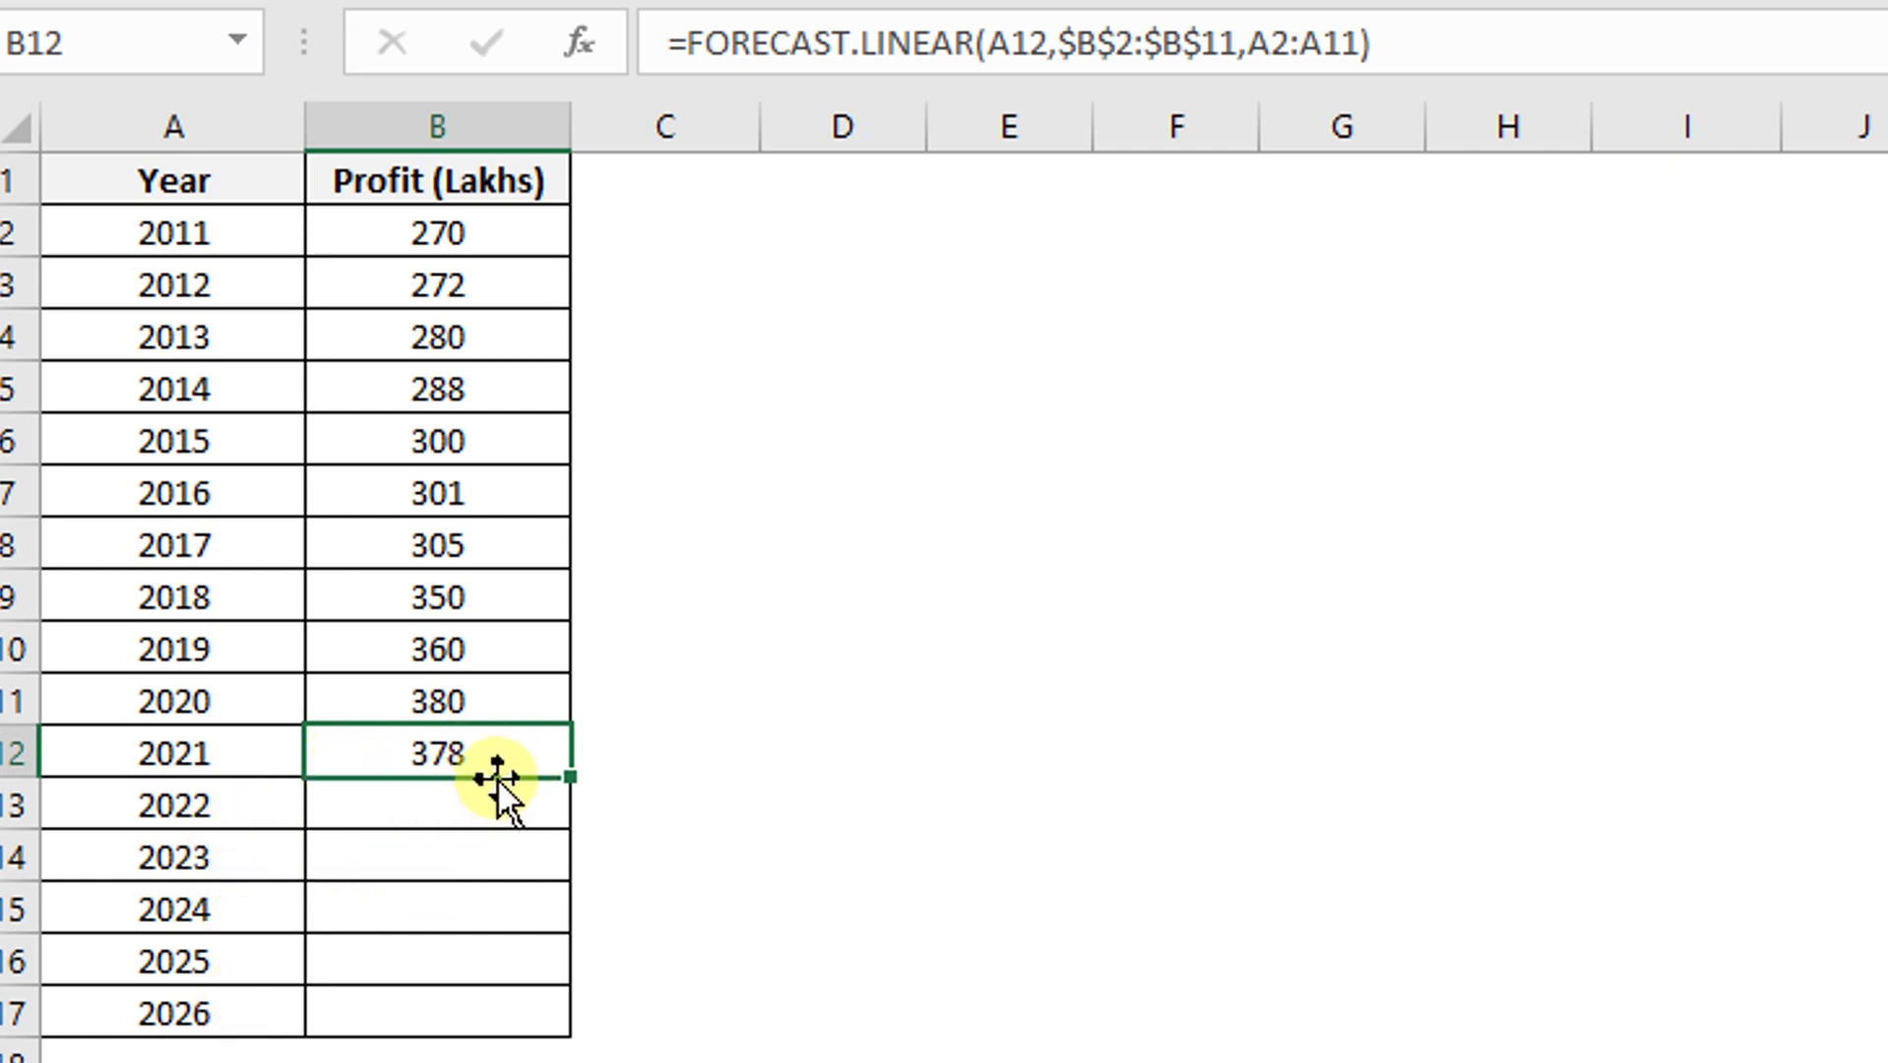
{"action": "key", "text": "F2"}
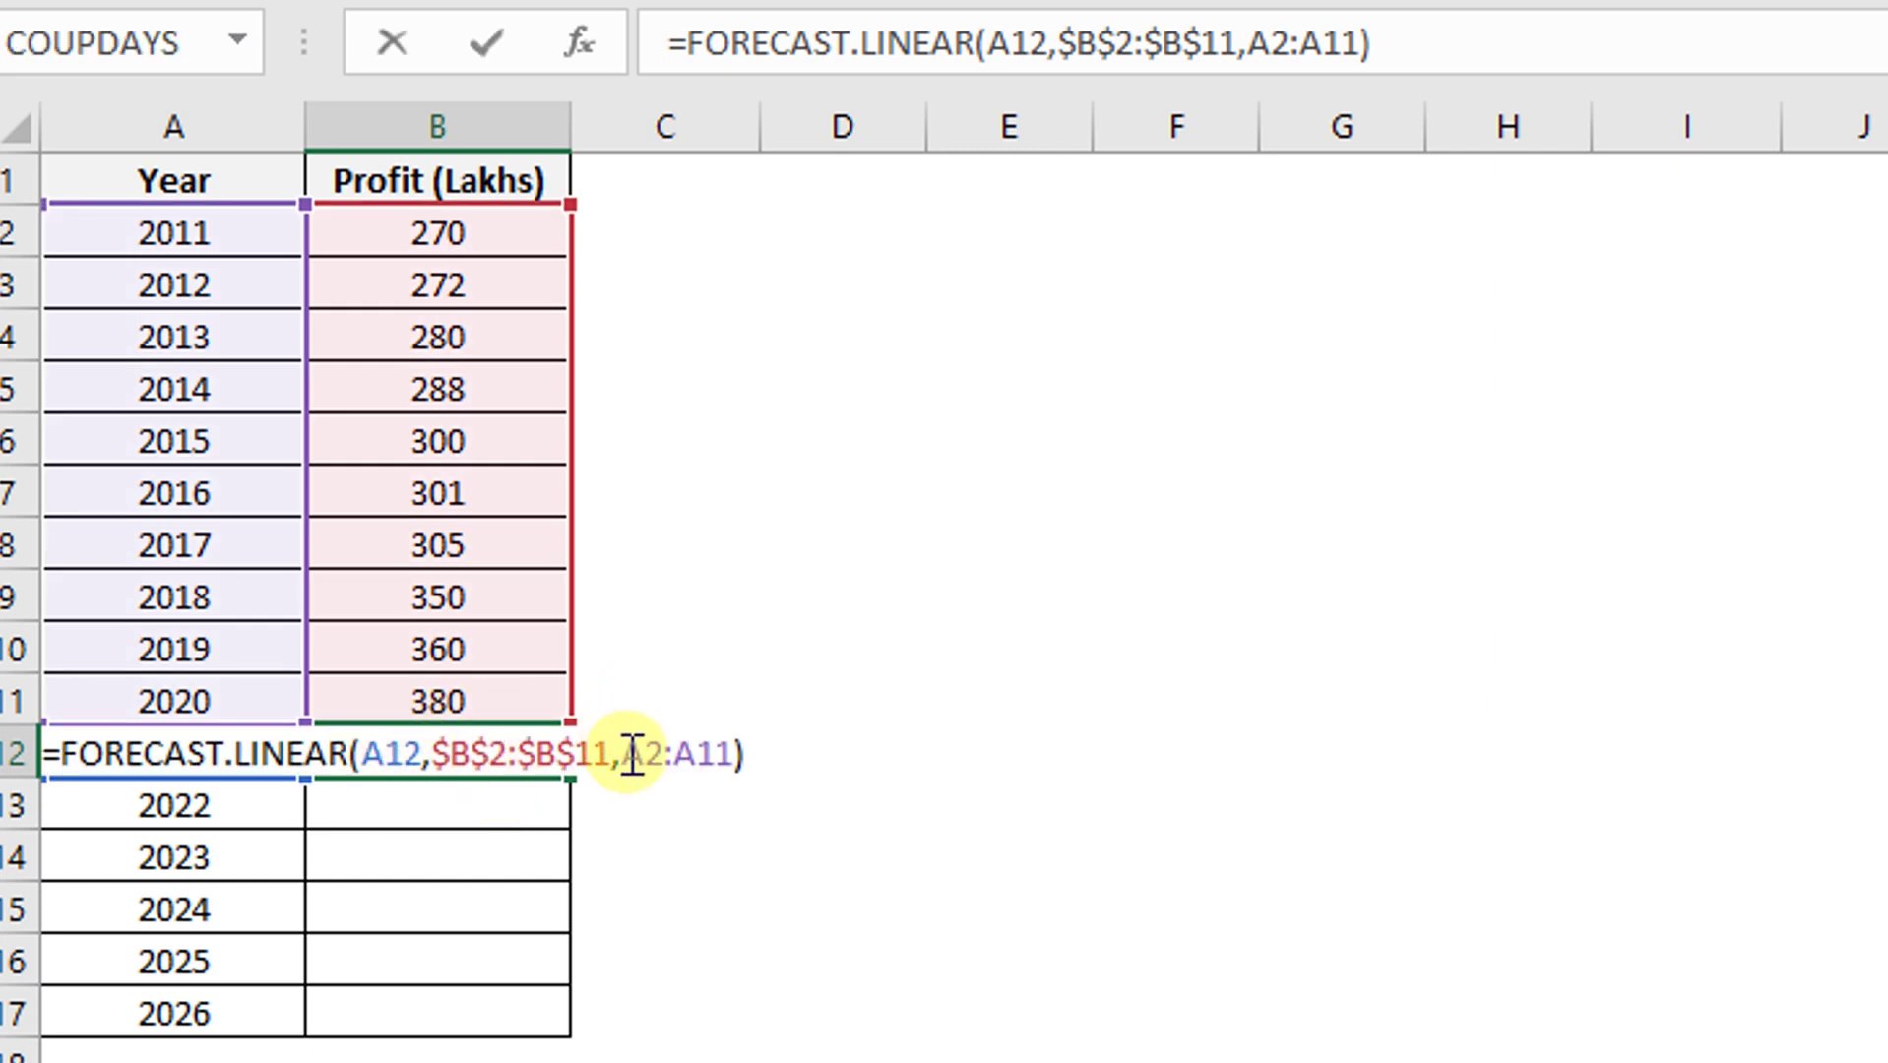
{"action": "left_click_drag", "start_coordinate": [631, 754], "coordinate": [733, 751]}
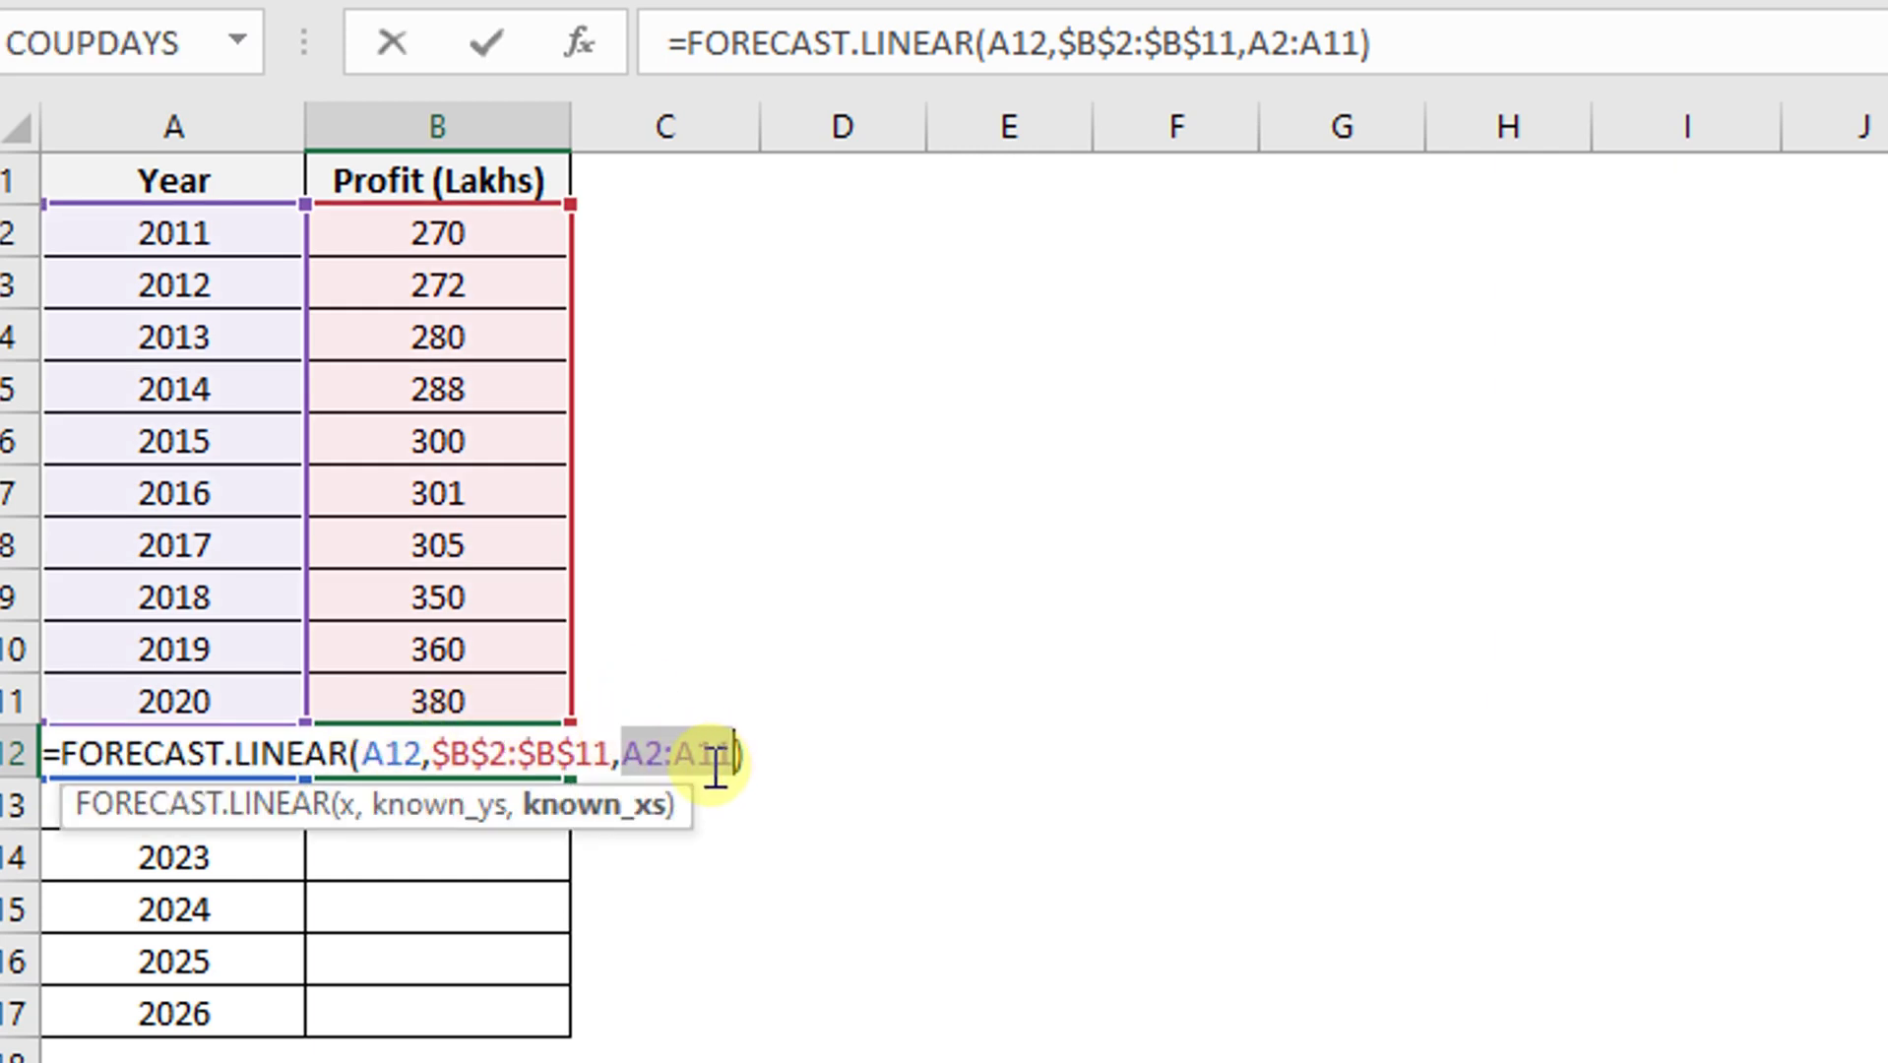
{"action": "key", "text": "F4"}
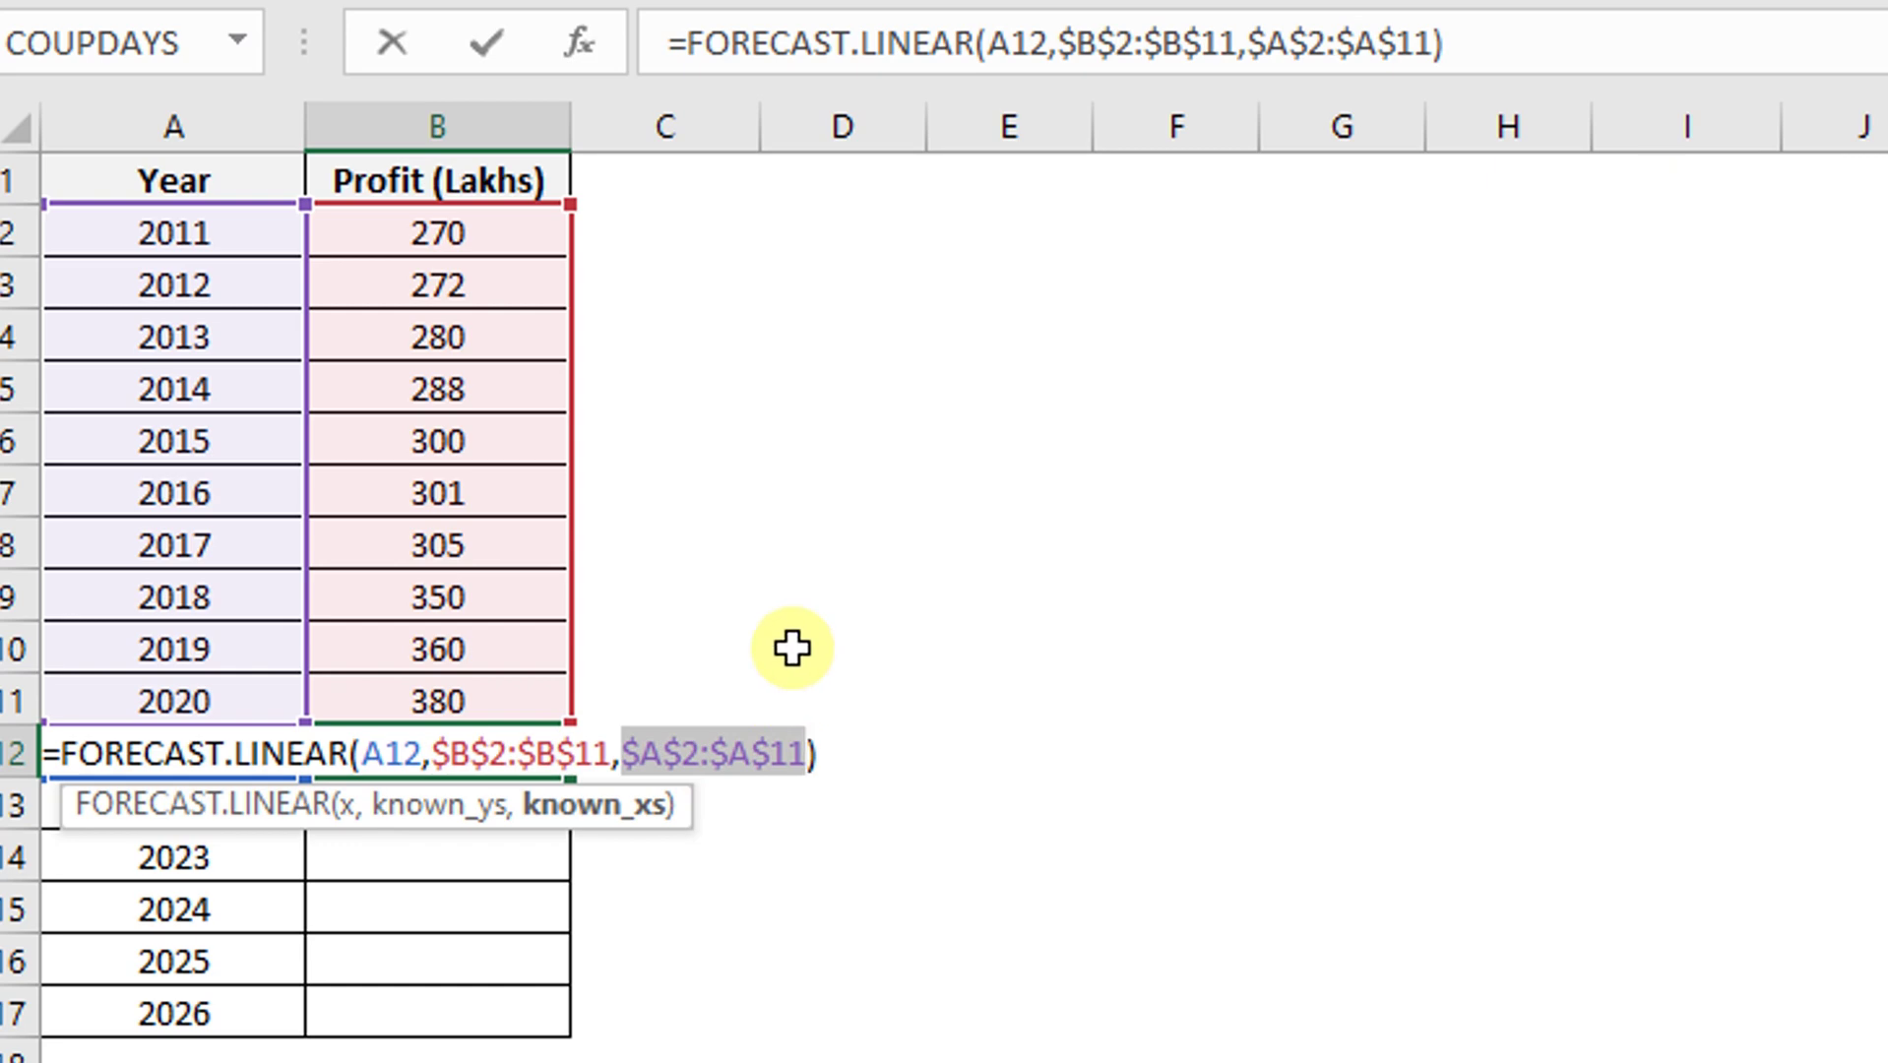
{"action": "key", "text": "Return"}
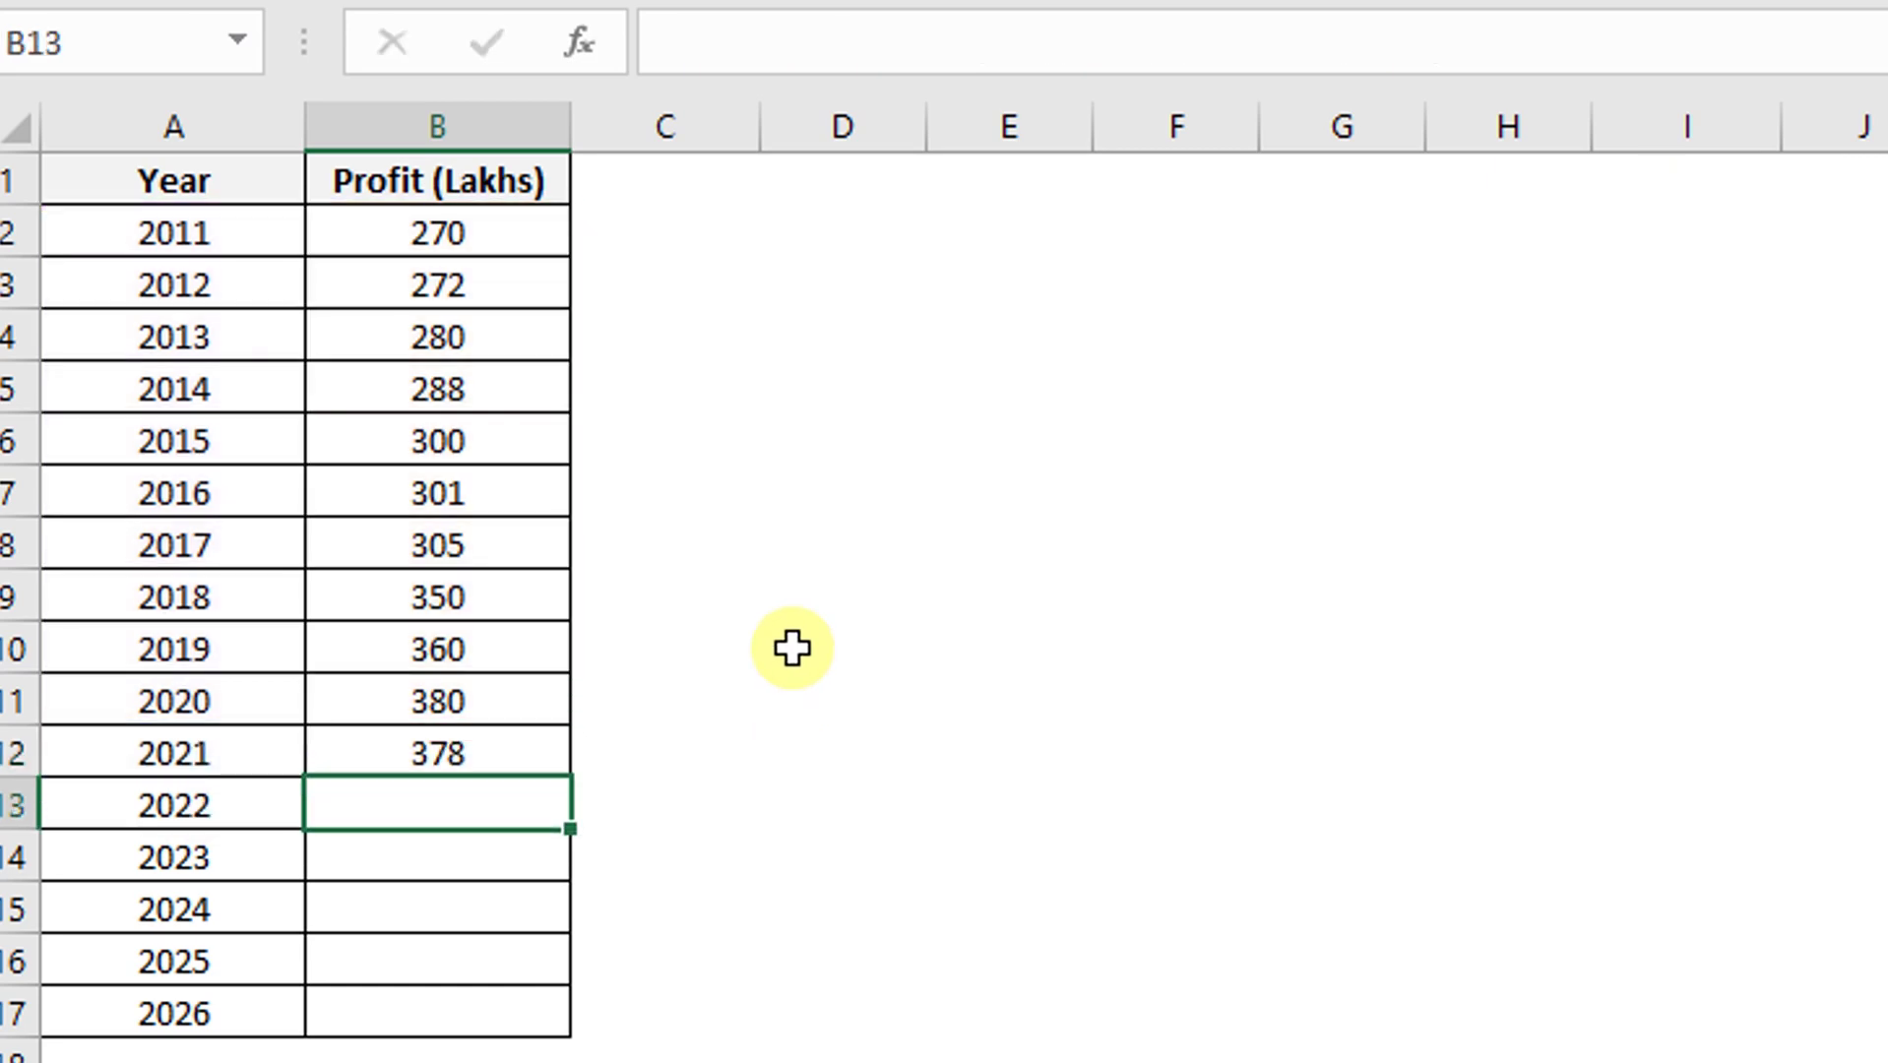
{"action": "left_click", "coordinate": [548, 744]}
{"action": "left_click_drag", "start_coordinate": [580, 774], "coordinate": [569, 1023]}
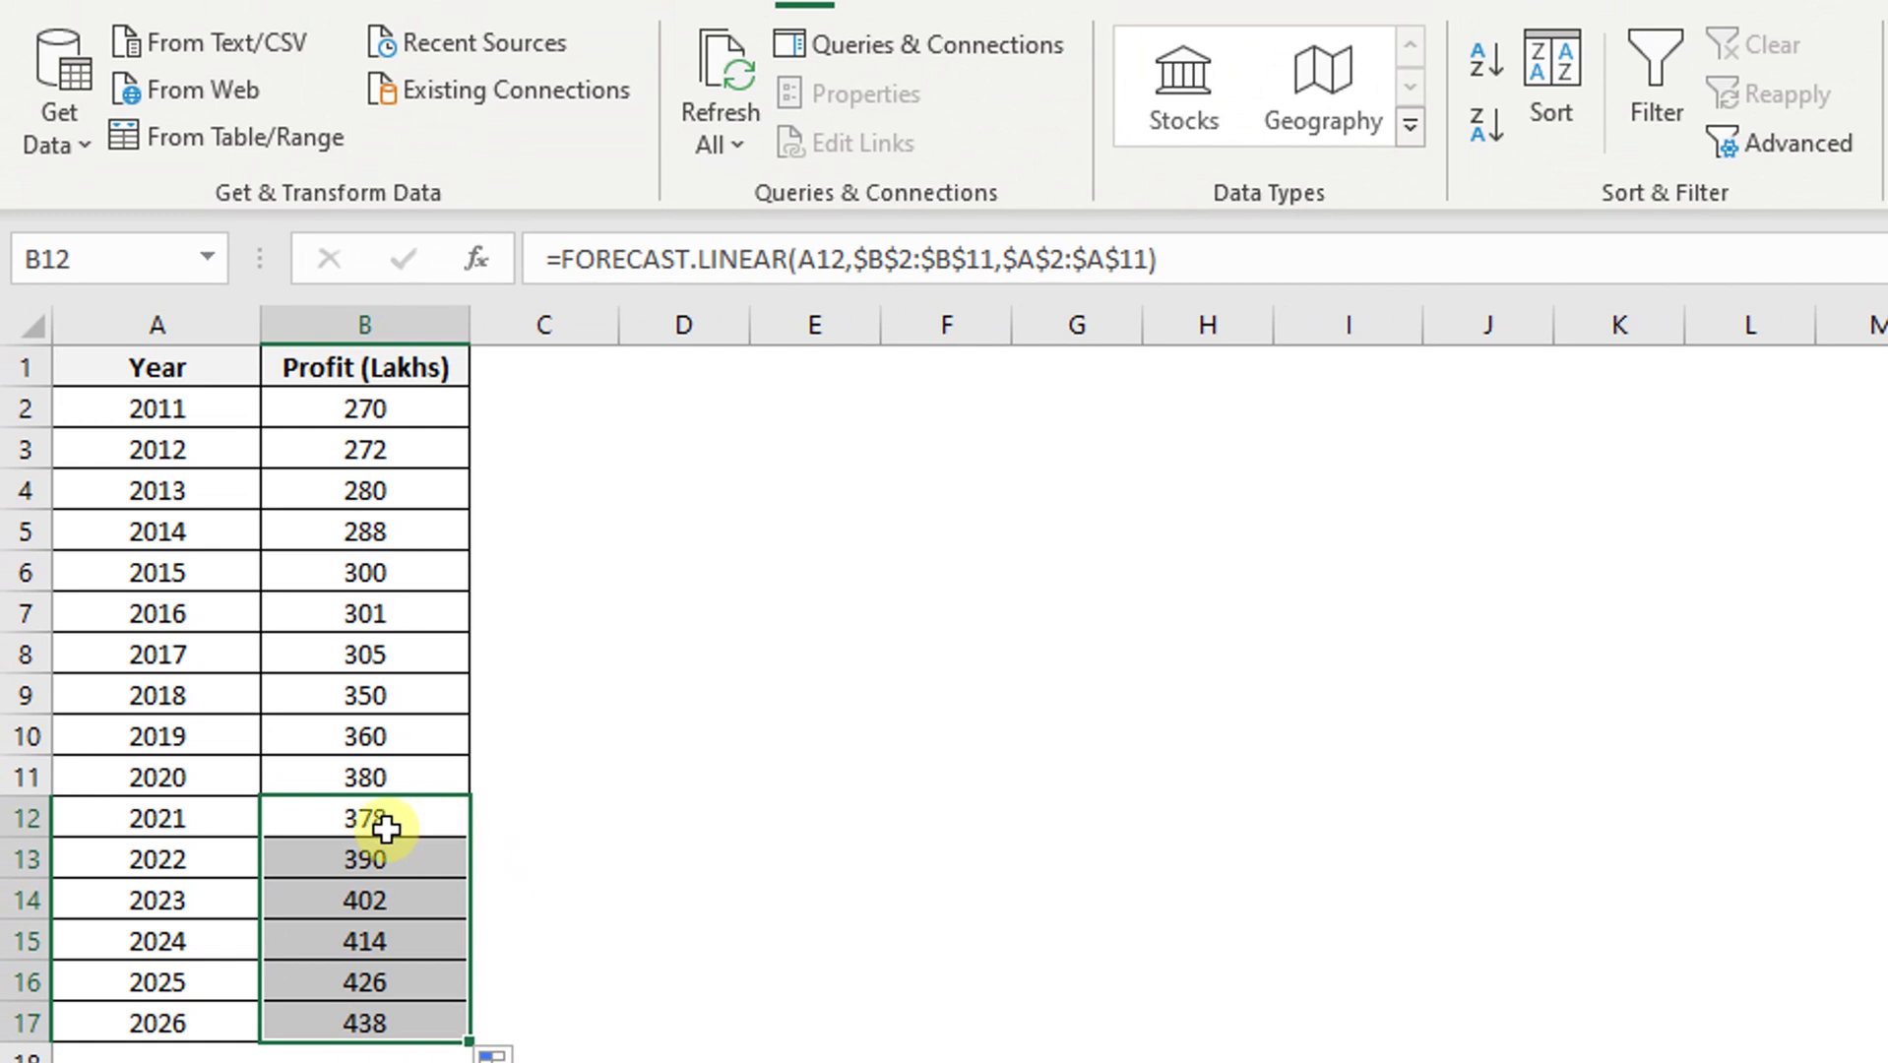
Shade the forecast years 2021 to 2026 in A12:A17 with a light grey fill
{"action": "left_click_drag", "start_coordinate": [206, 822], "coordinate": [156, 1023]}
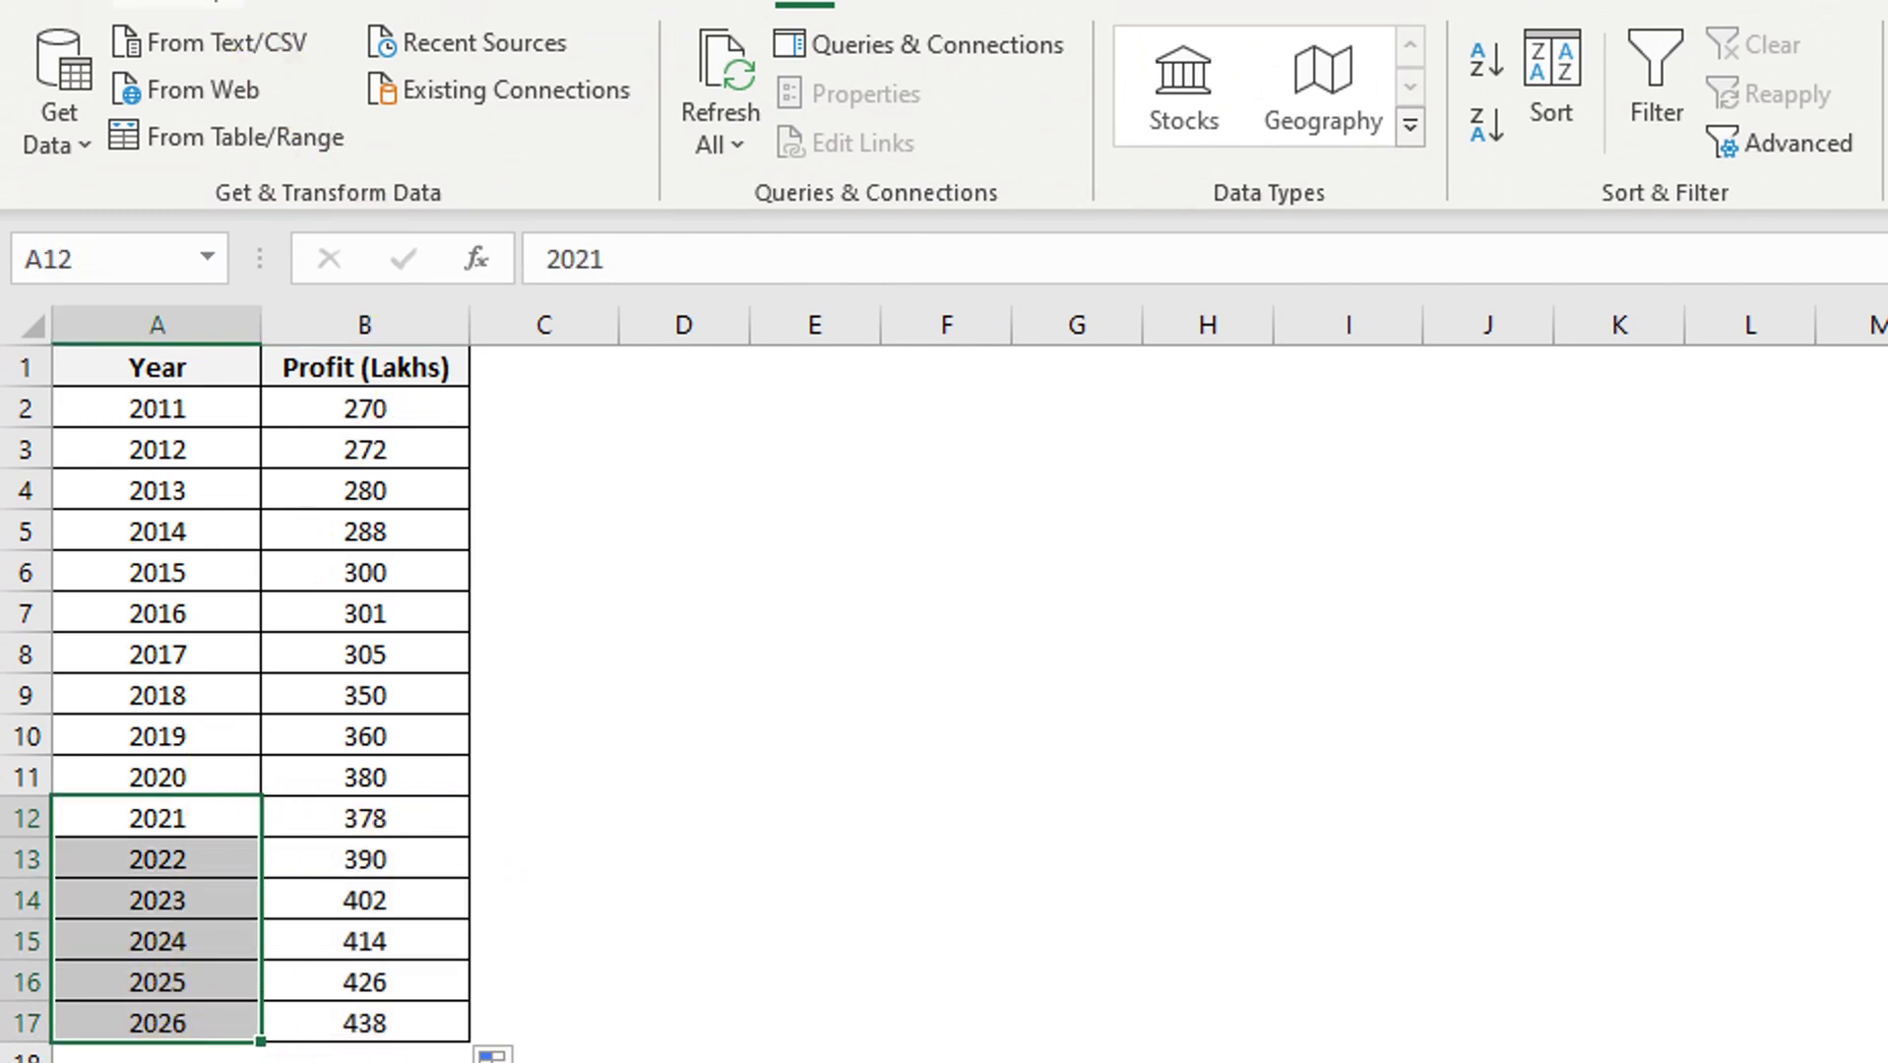
{"action": "left_click", "coordinate": [222, 5]}
{"action": "left_click", "coordinate": [510, 125]}
{"action": "left_click", "coordinate": [585, 812]}
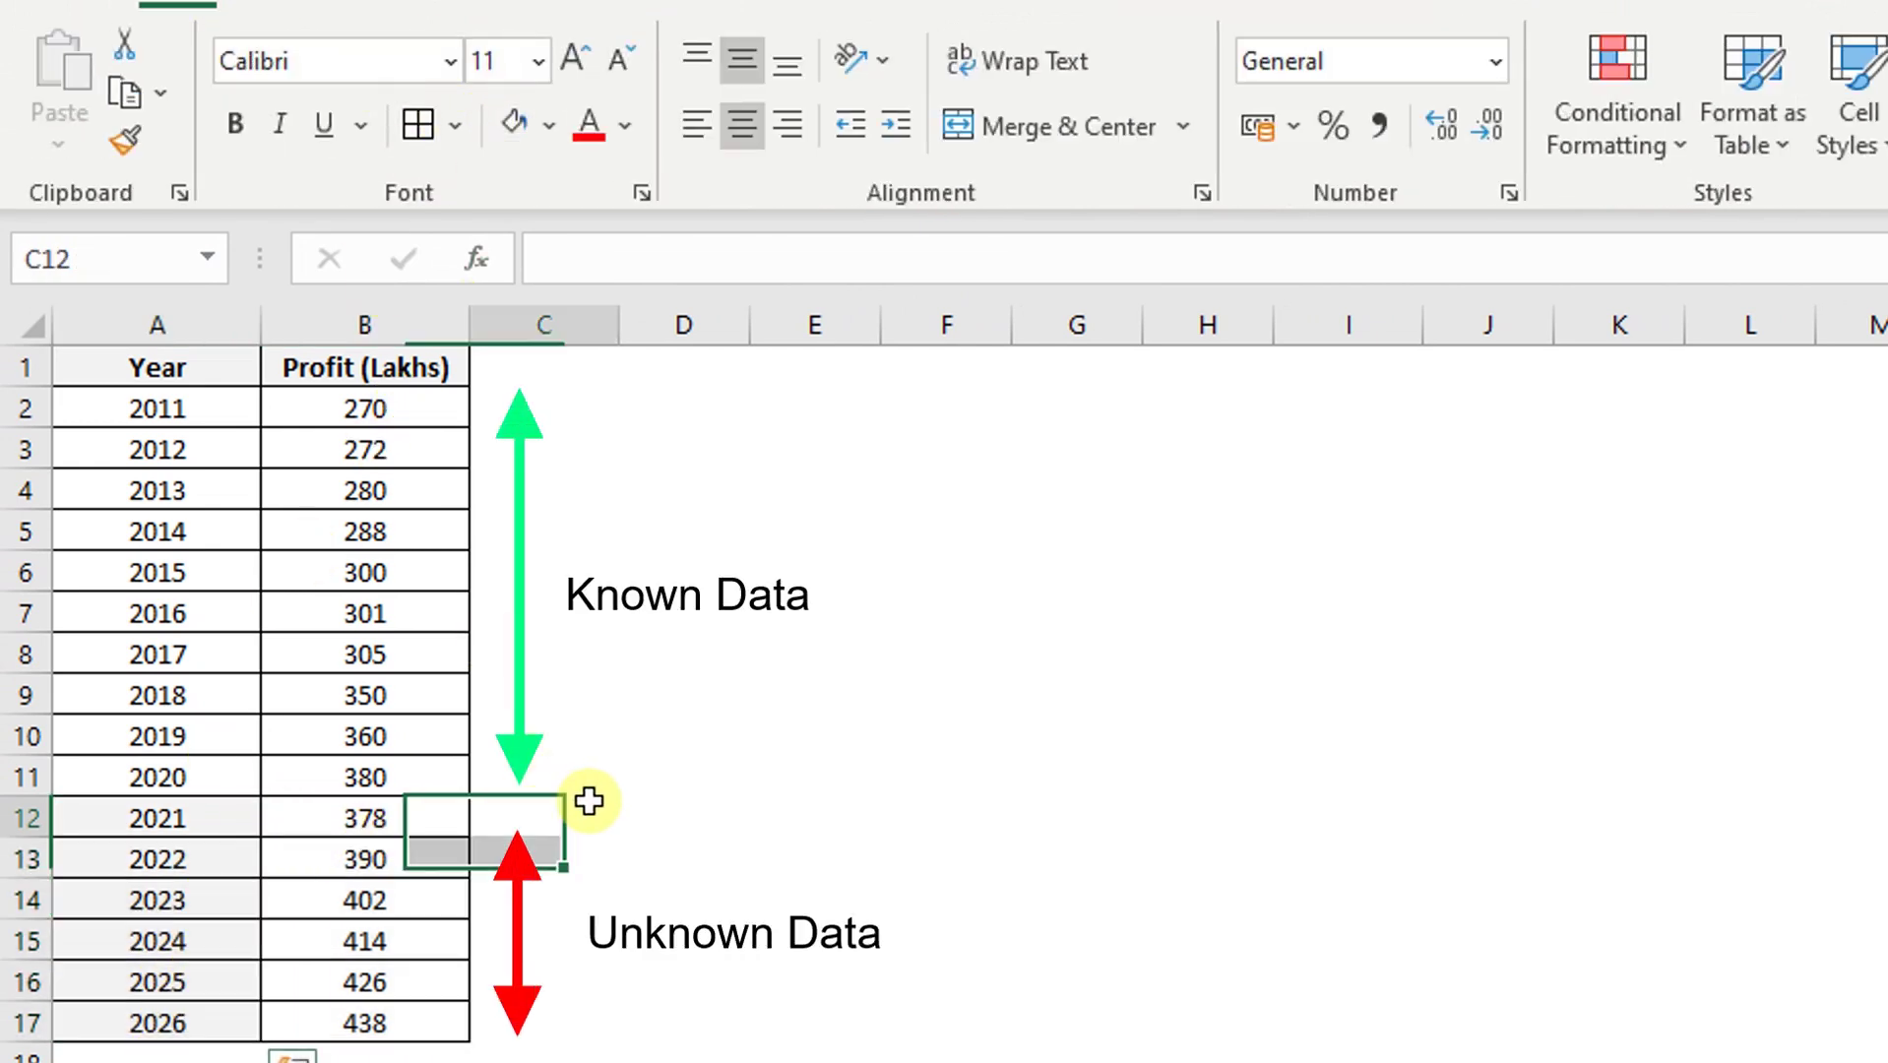
{"action": "left_click_drag", "start_coordinate": [241, 772], "coordinate": [392, 410]}
{"action": "left_click_drag", "start_coordinate": [313, 809], "coordinate": [329, 1016]}
{"action": "left_click", "coordinate": [372, 817]}
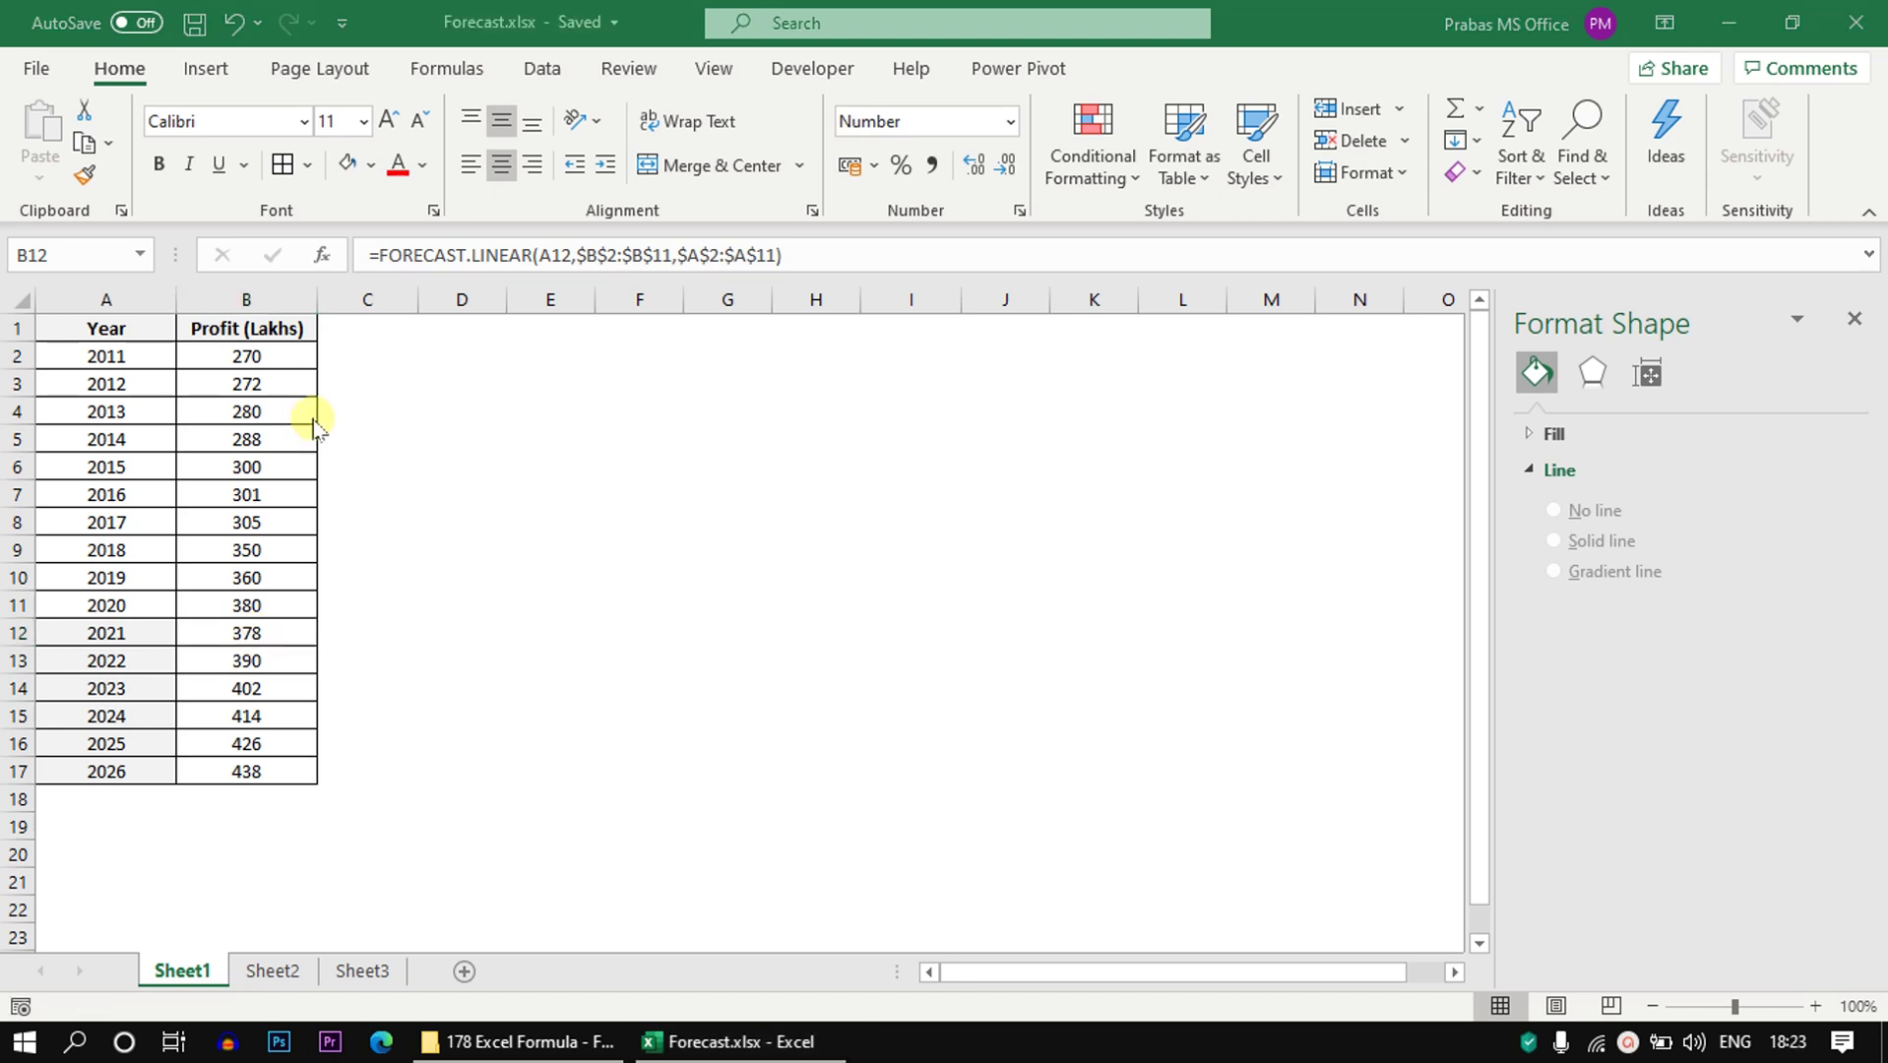
On Sheet2, insert the recommended Scatter chart with connecting lines from the years and sales in A1:B14
{"action": "left_click", "coordinate": [275, 972]}
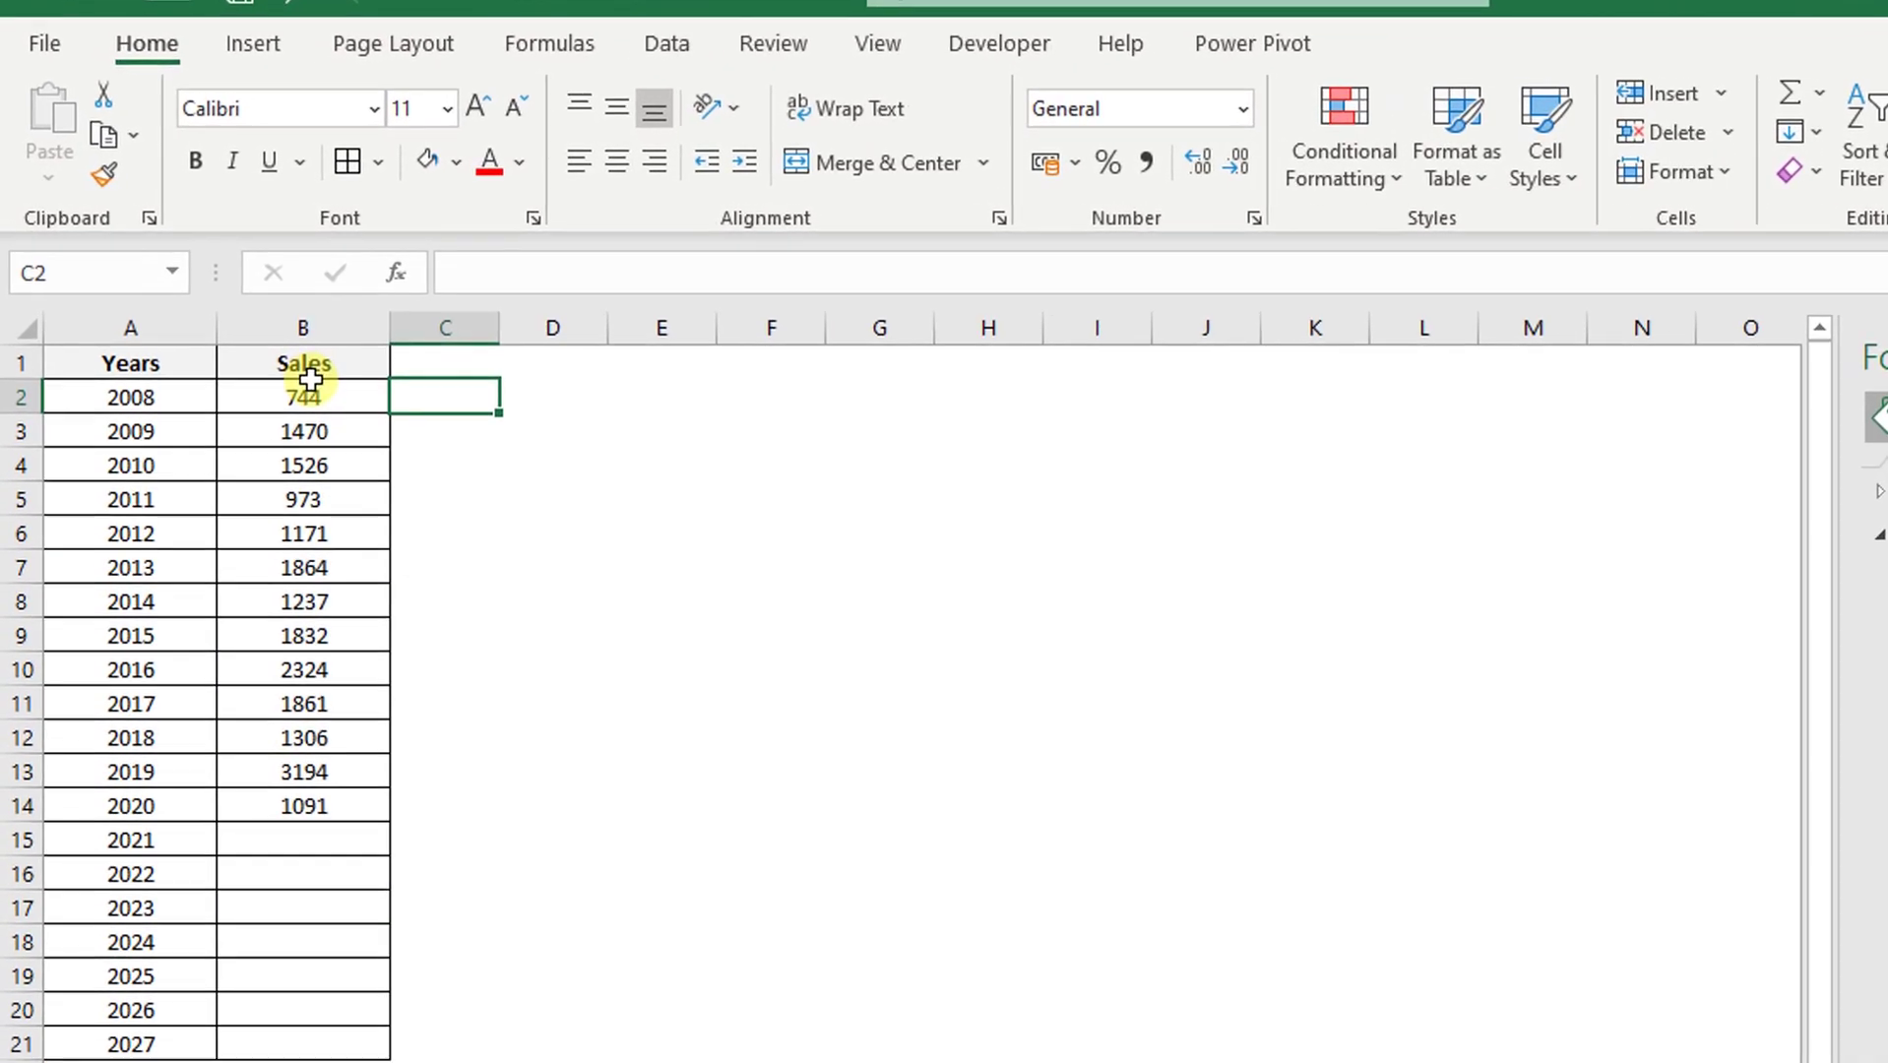
{"action": "left_click_drag", "start_coordinate": [181, 848], "coordinate": [152, 1042]}
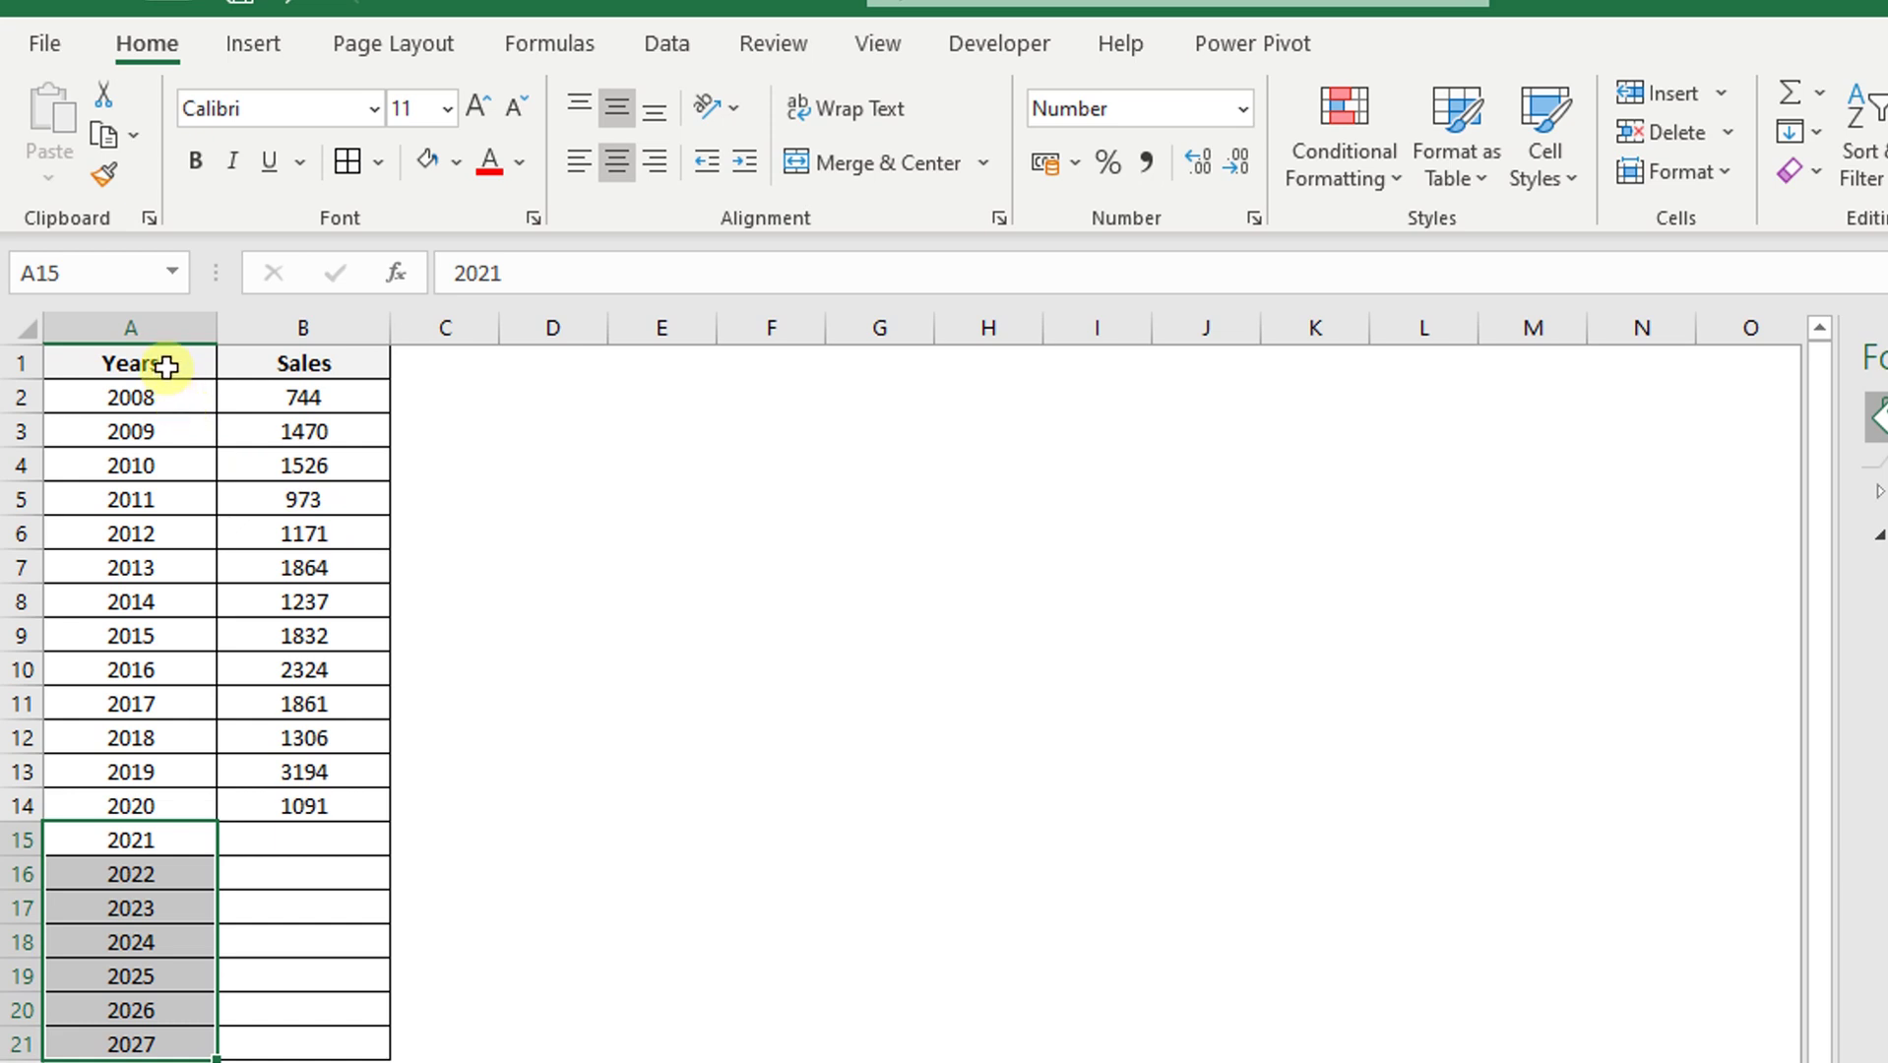
{"action": "left_click_drag", "start_coordinate": [169, 362], "coordinate": [303, 800]}
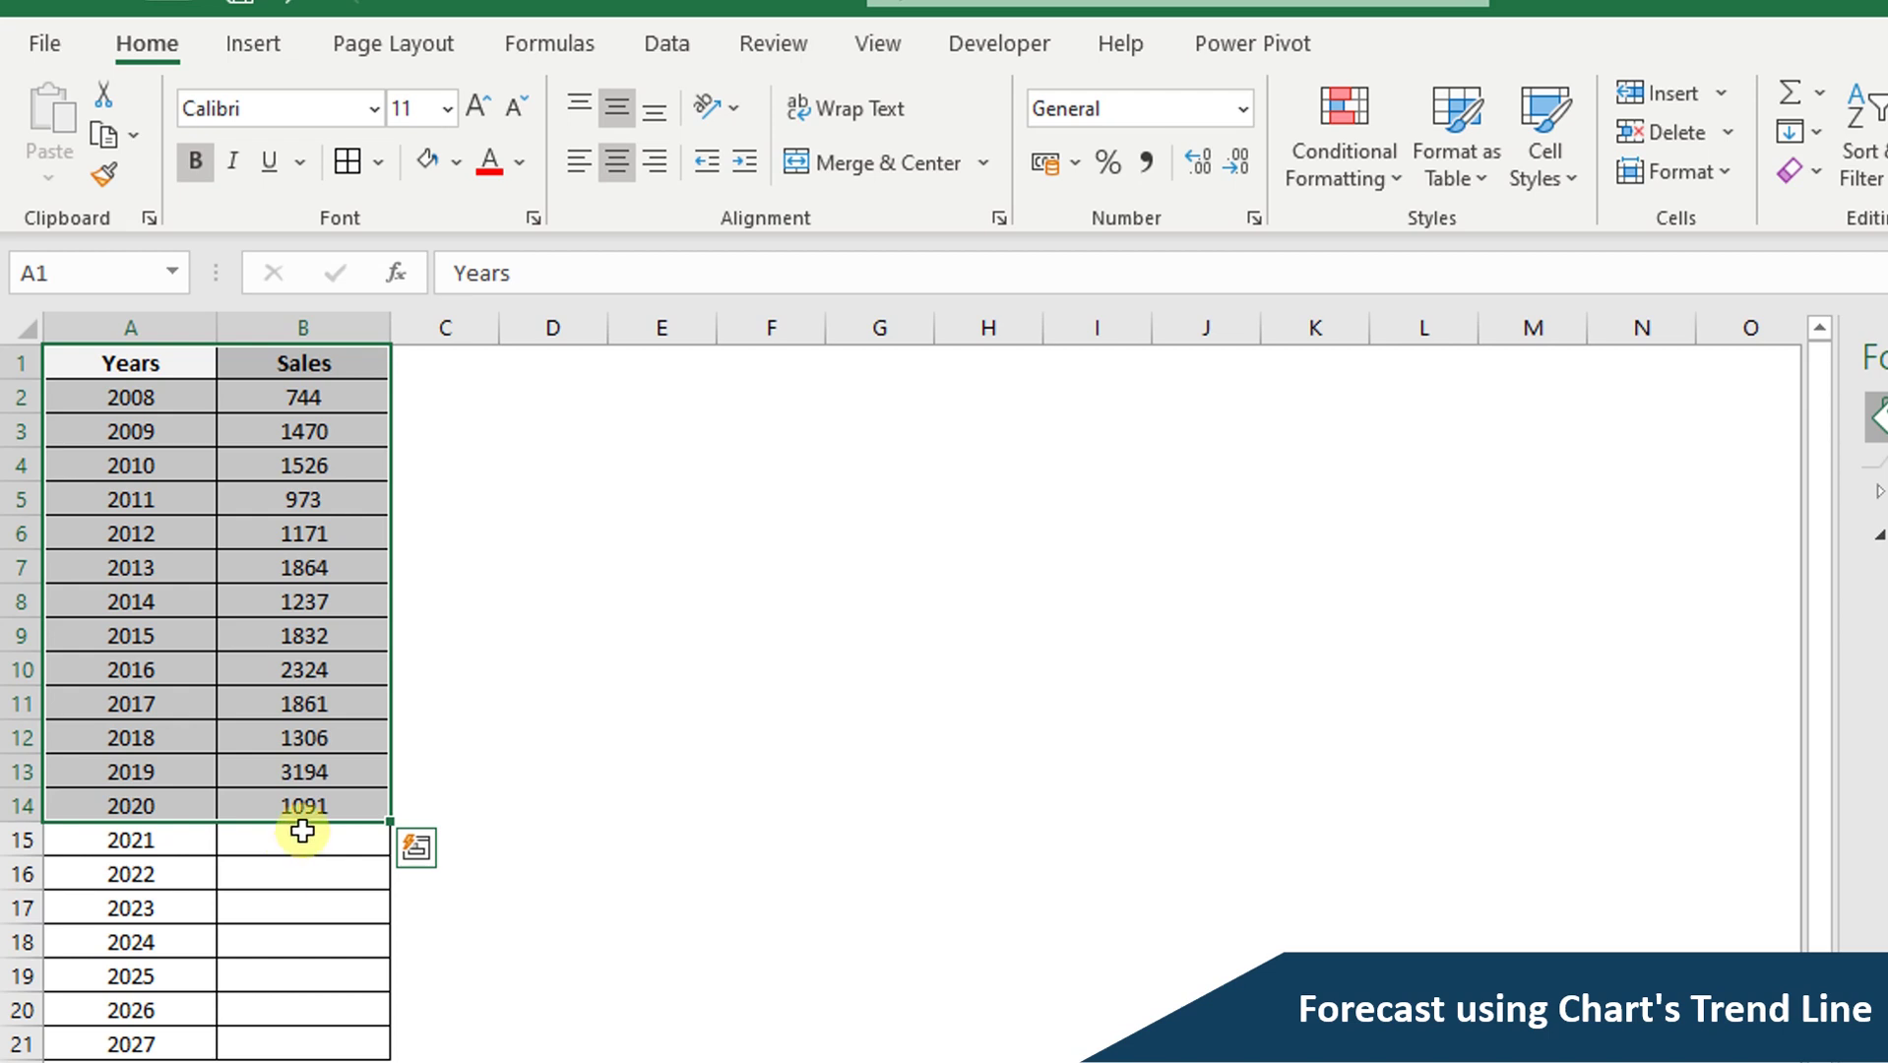
{"action": "left_click", "coordinate": [262, 55]}
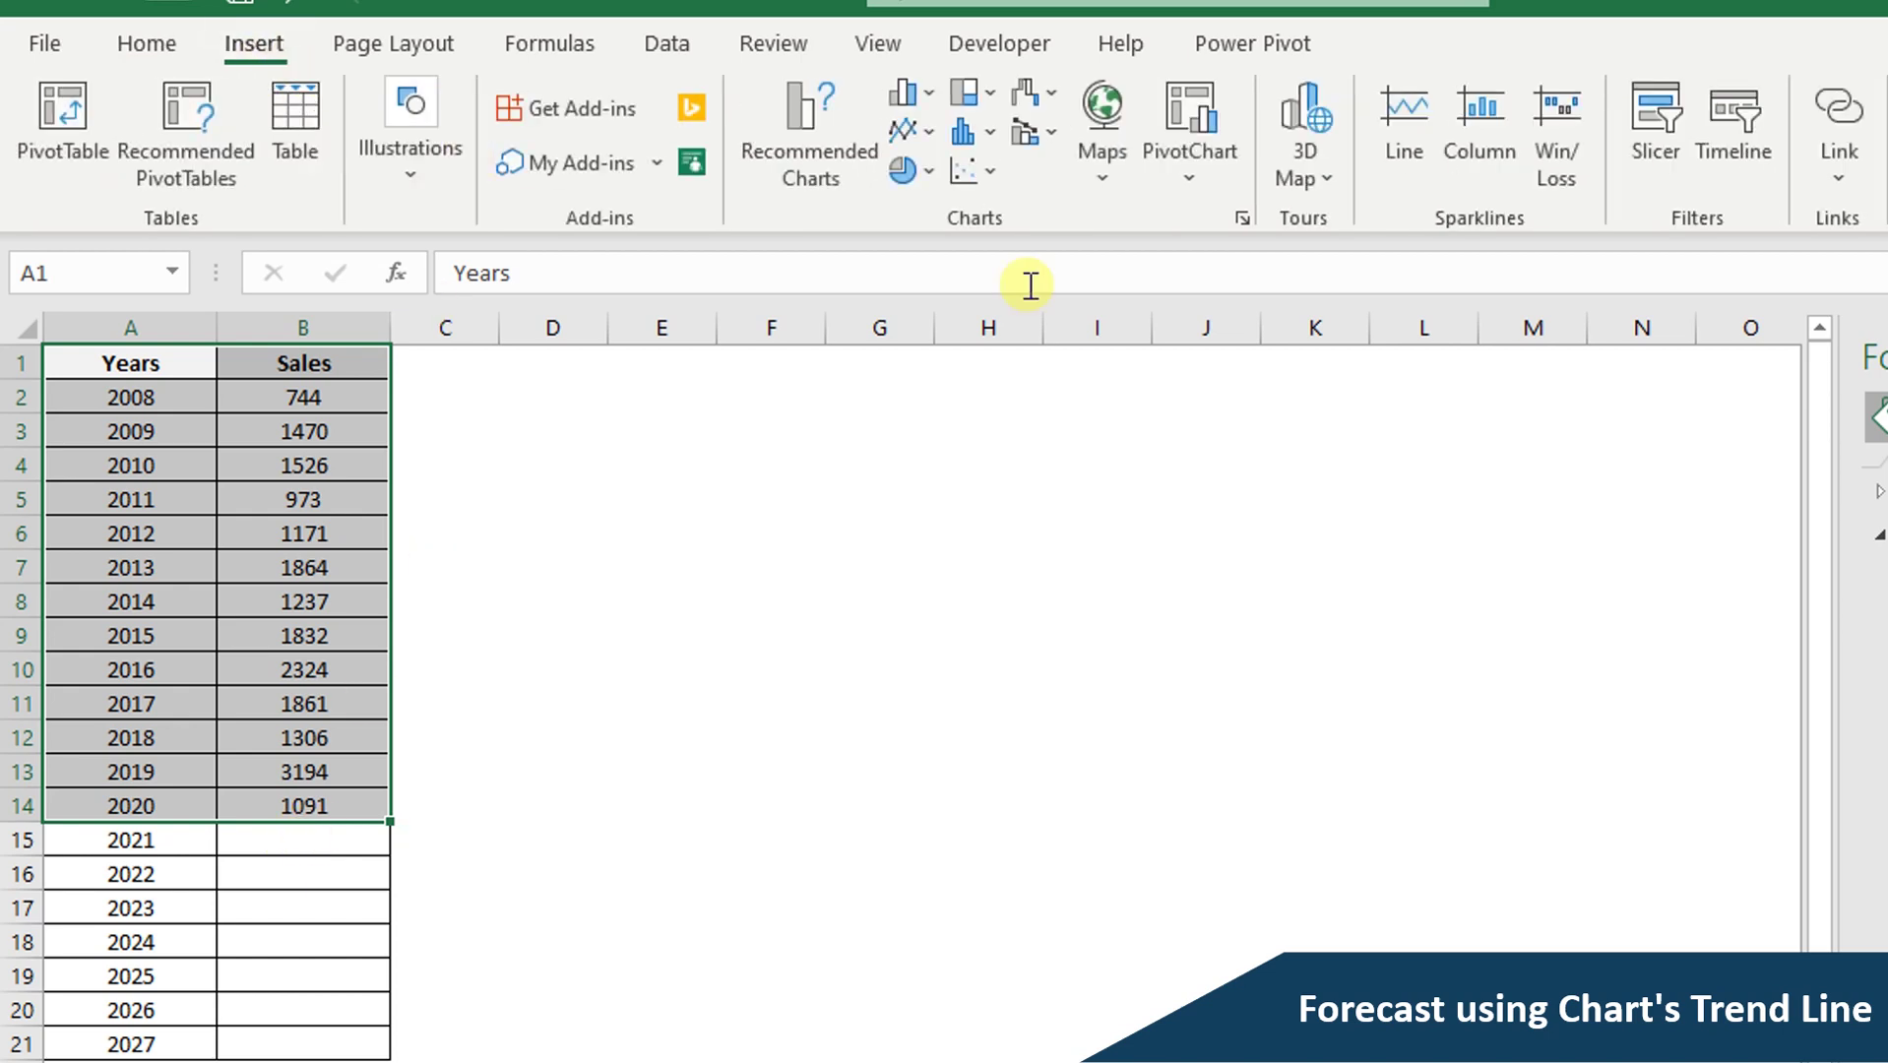
{"action": "left_click", "coordinate": [1242, 217]}
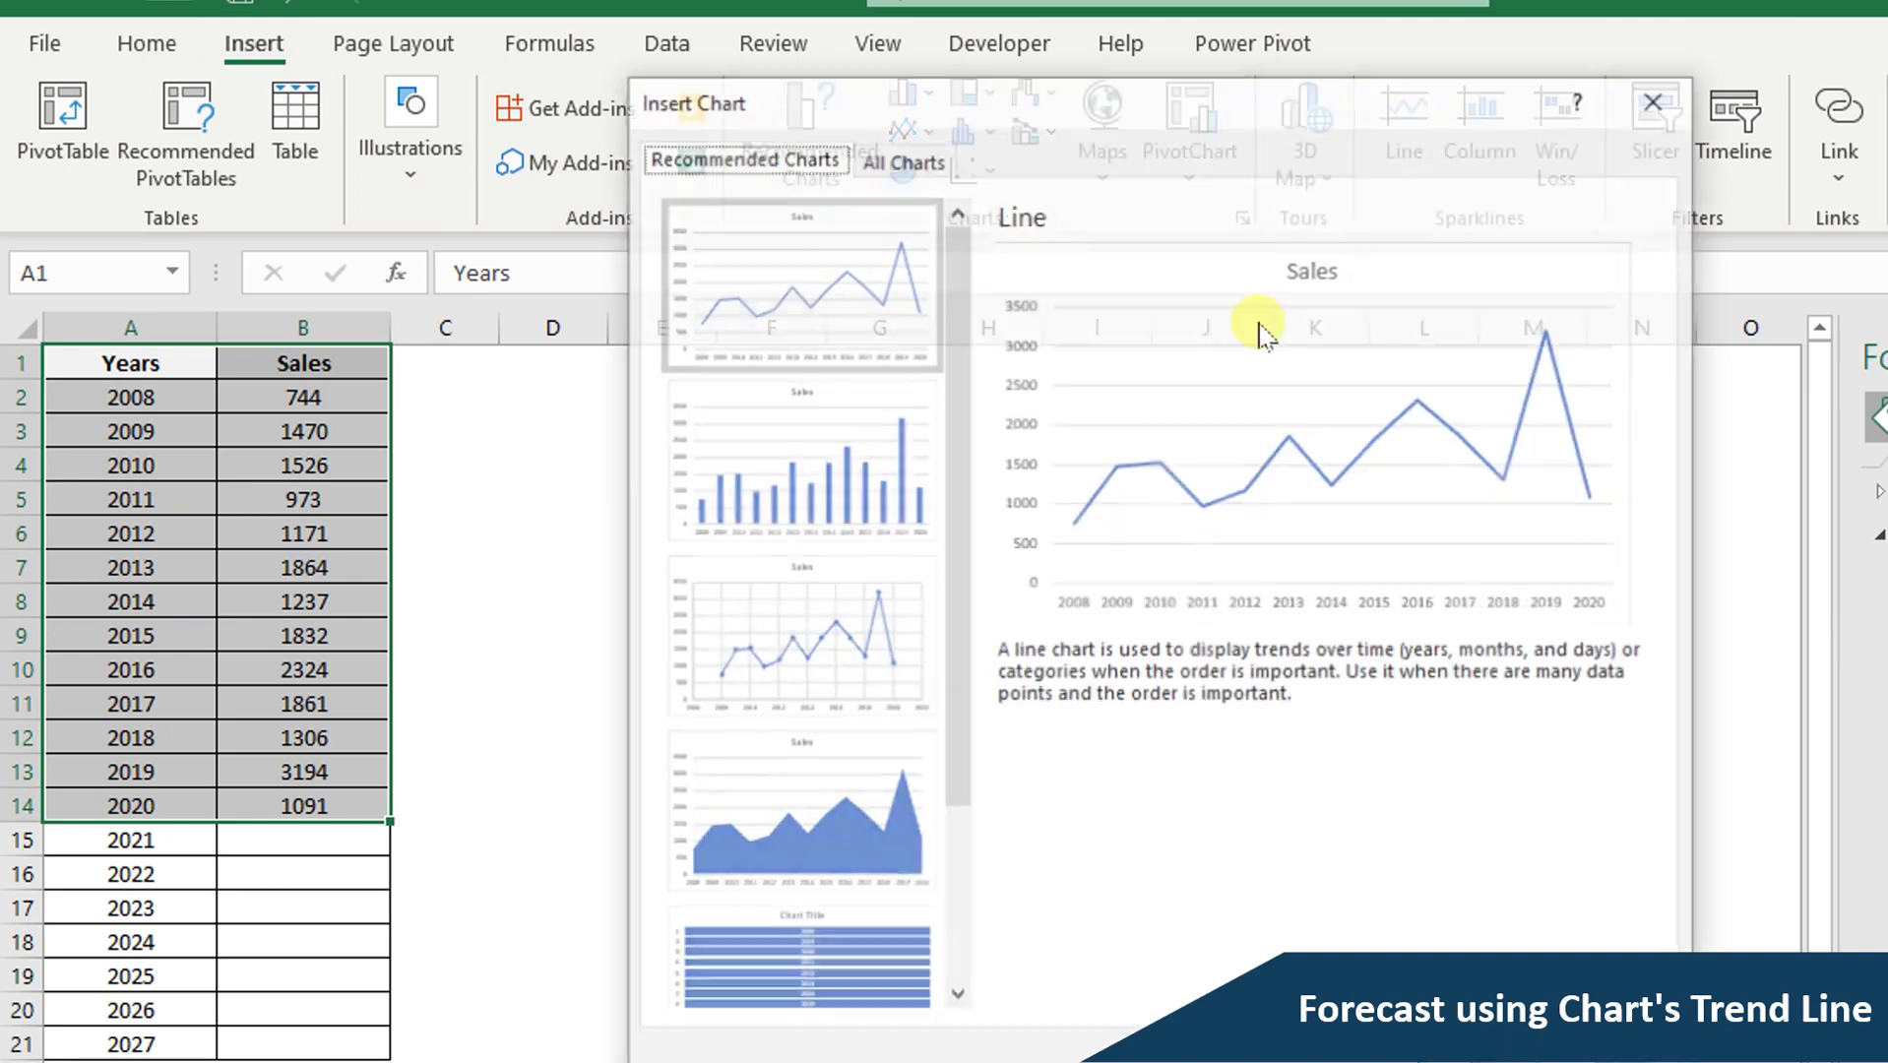
{"action": "left_click", "coordinate": [809, 640]}
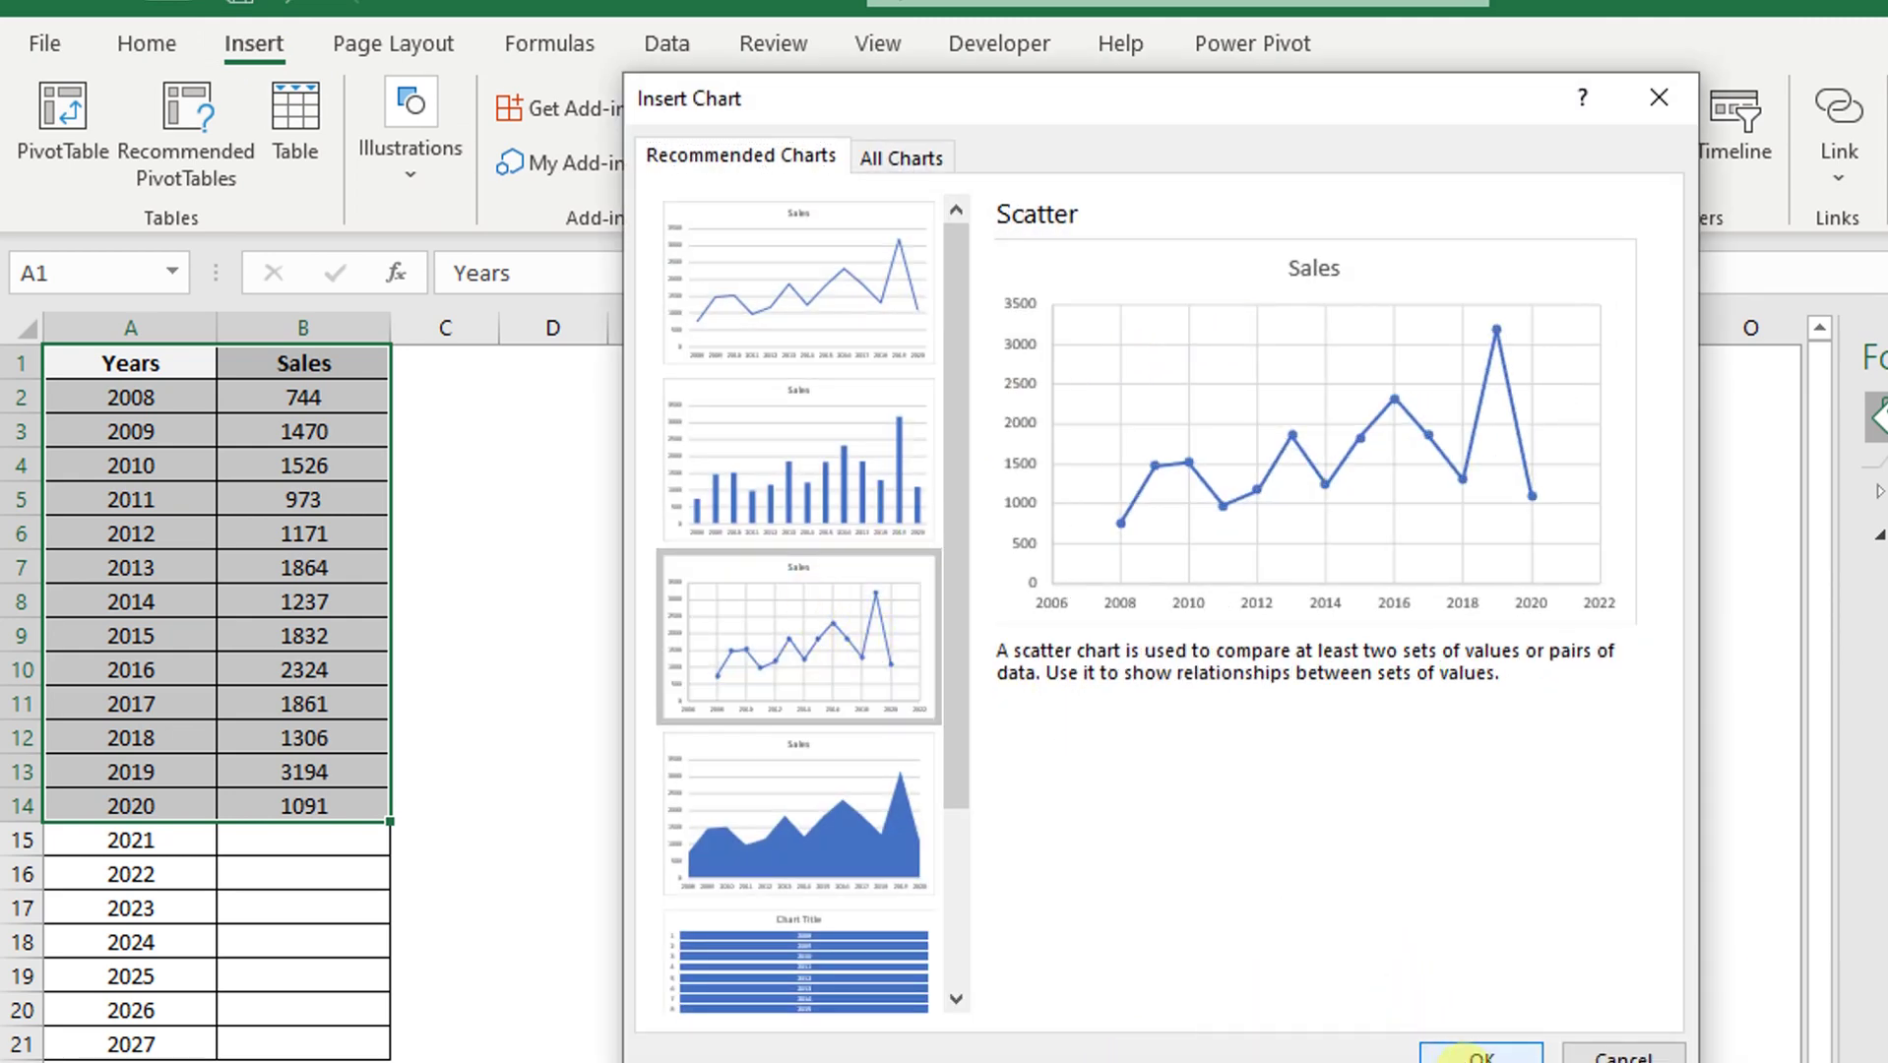
{"action": "left_click", "coordinate": [1468, 1051]}
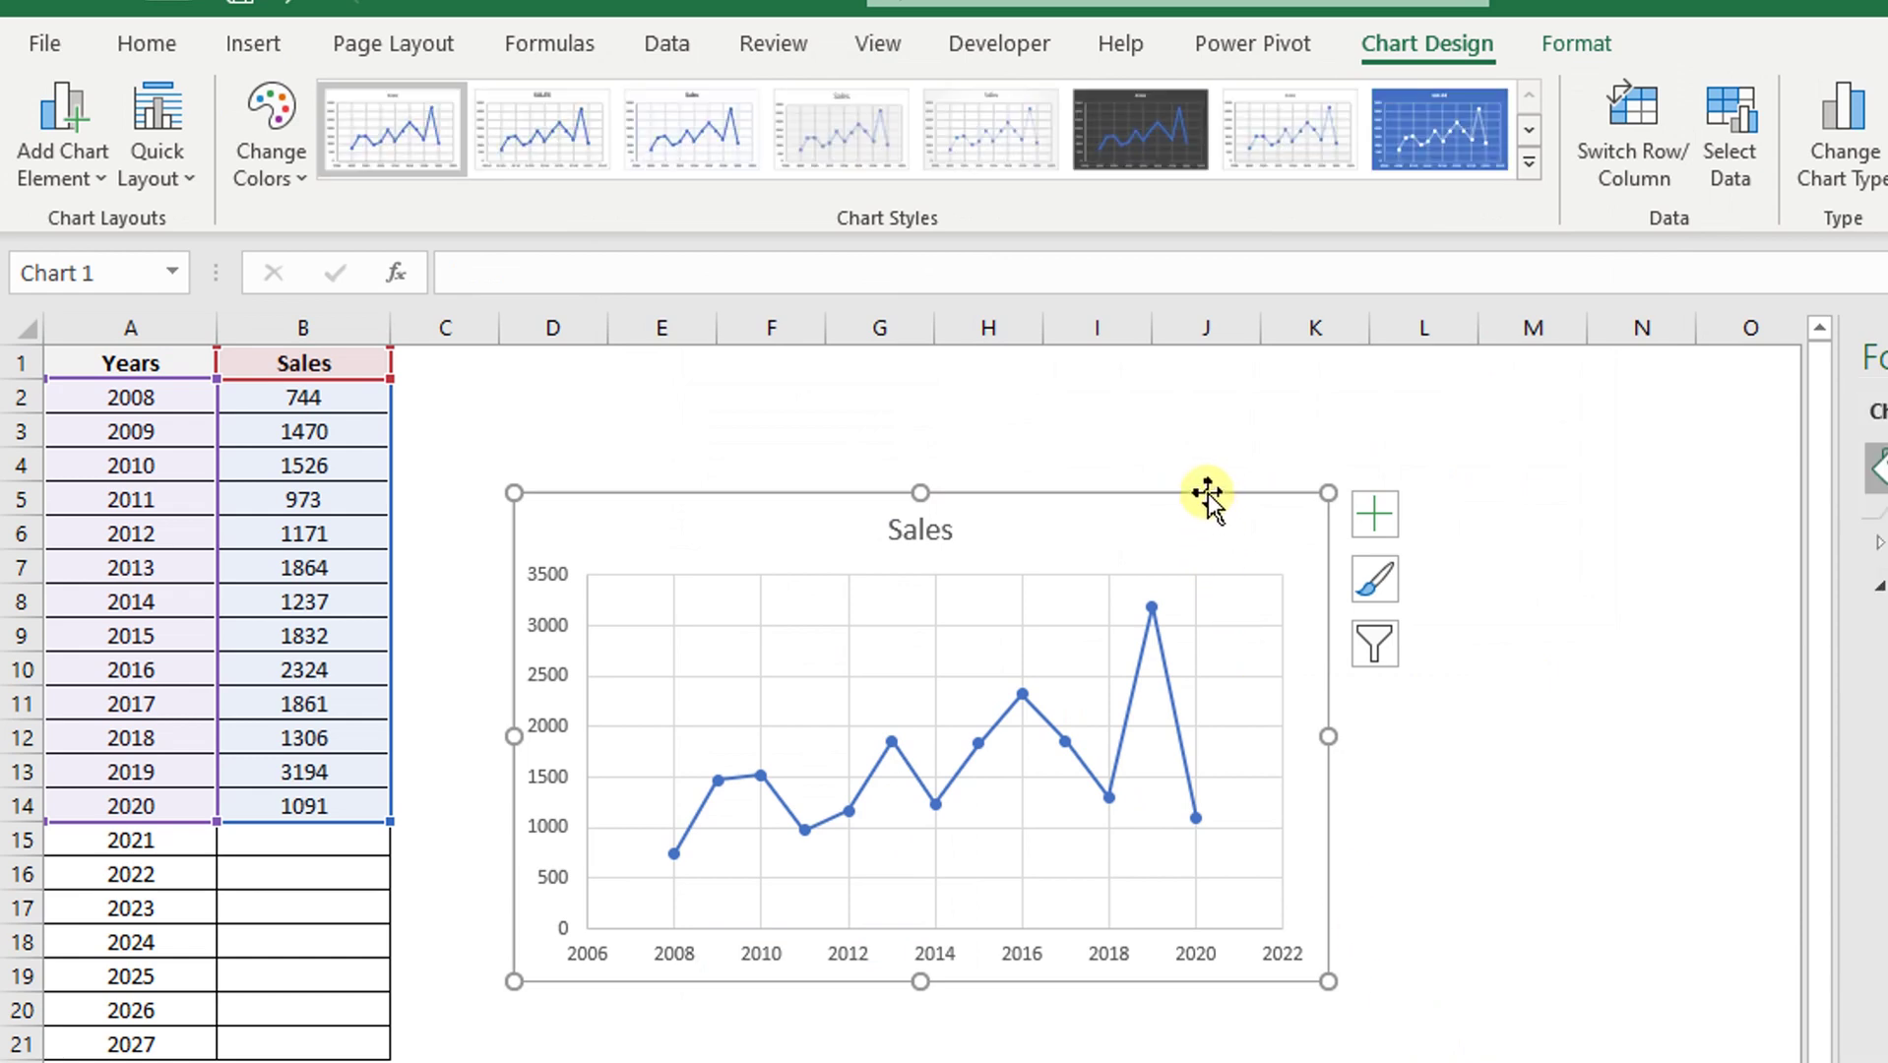
Move the Sales chart up beside the data table and enlarge it to roughly the table's full height
{"action": "left_click_drag", "start_coordinate": [1207, 492], "coordinate": [1108, 388]}
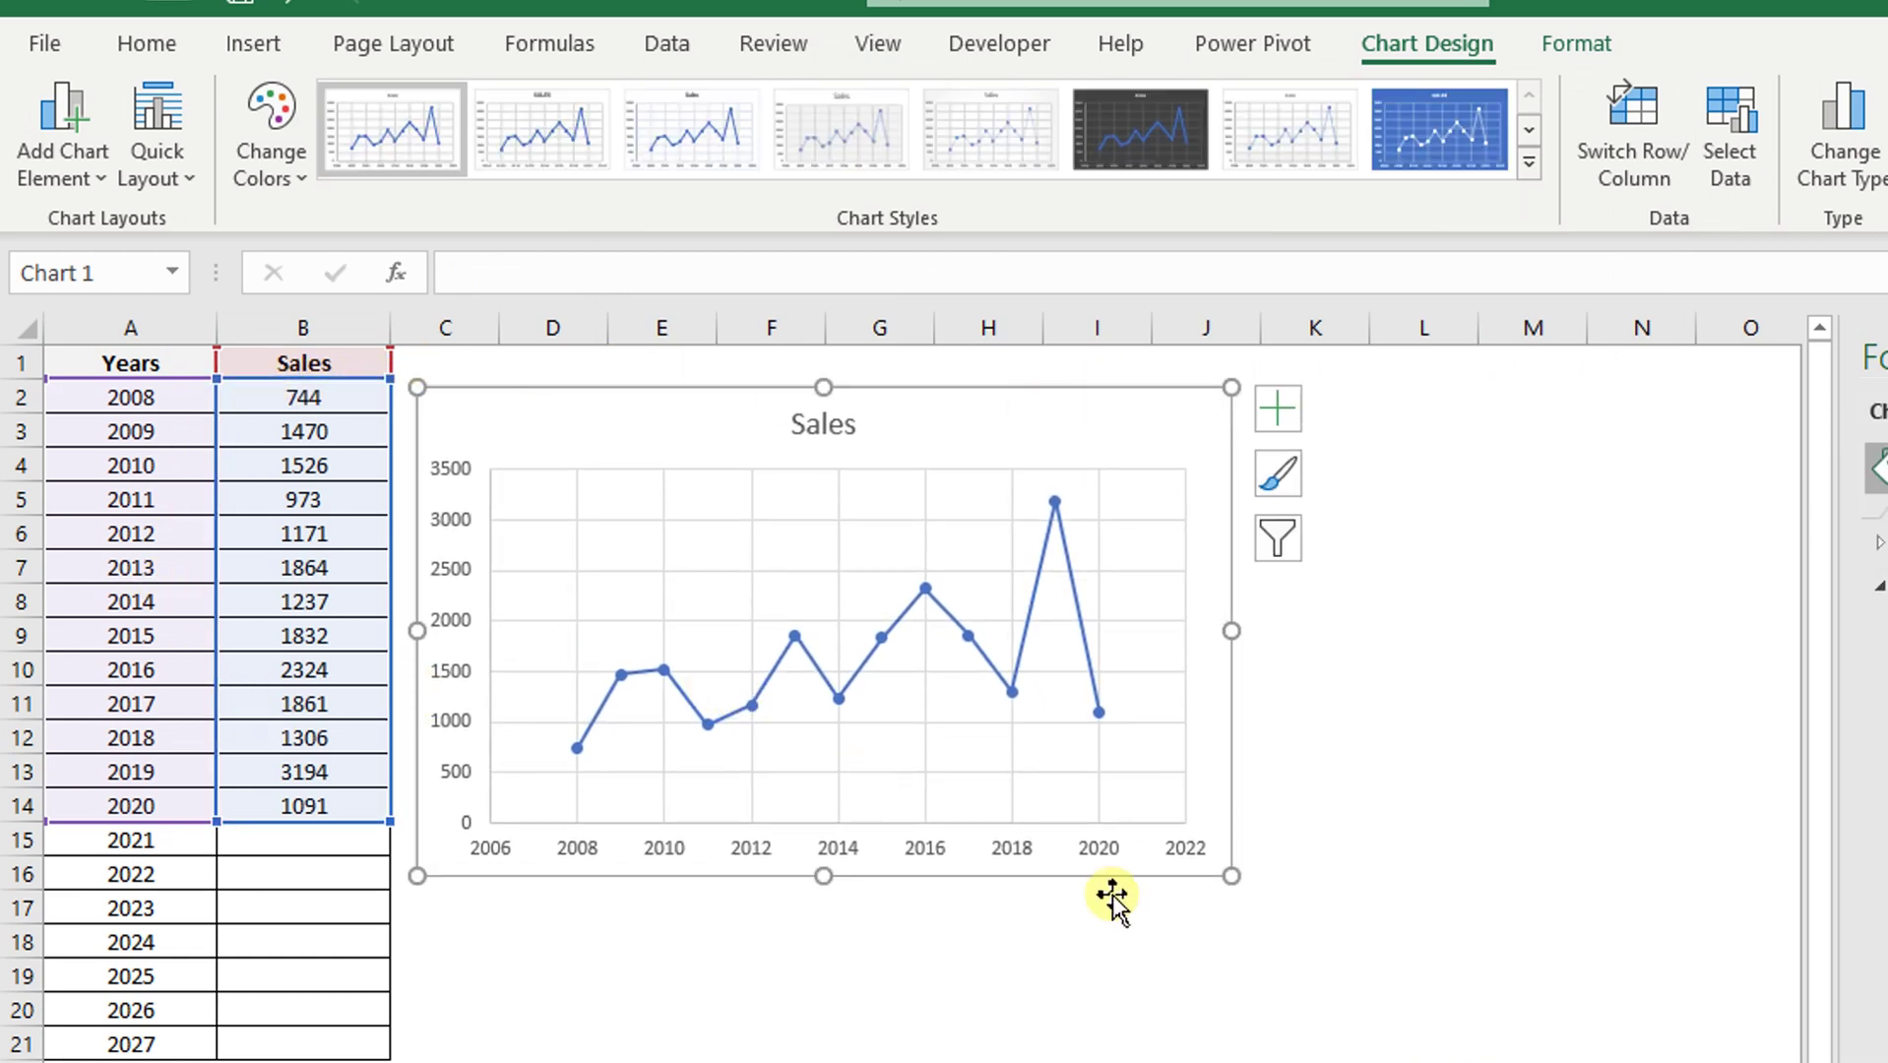
{"action": "left_click_drag", "start_coordinate": [1233, 875], "coordinate": [1393, 1057]}
{"action": "left_click", "coordinate": [1445, 778]}
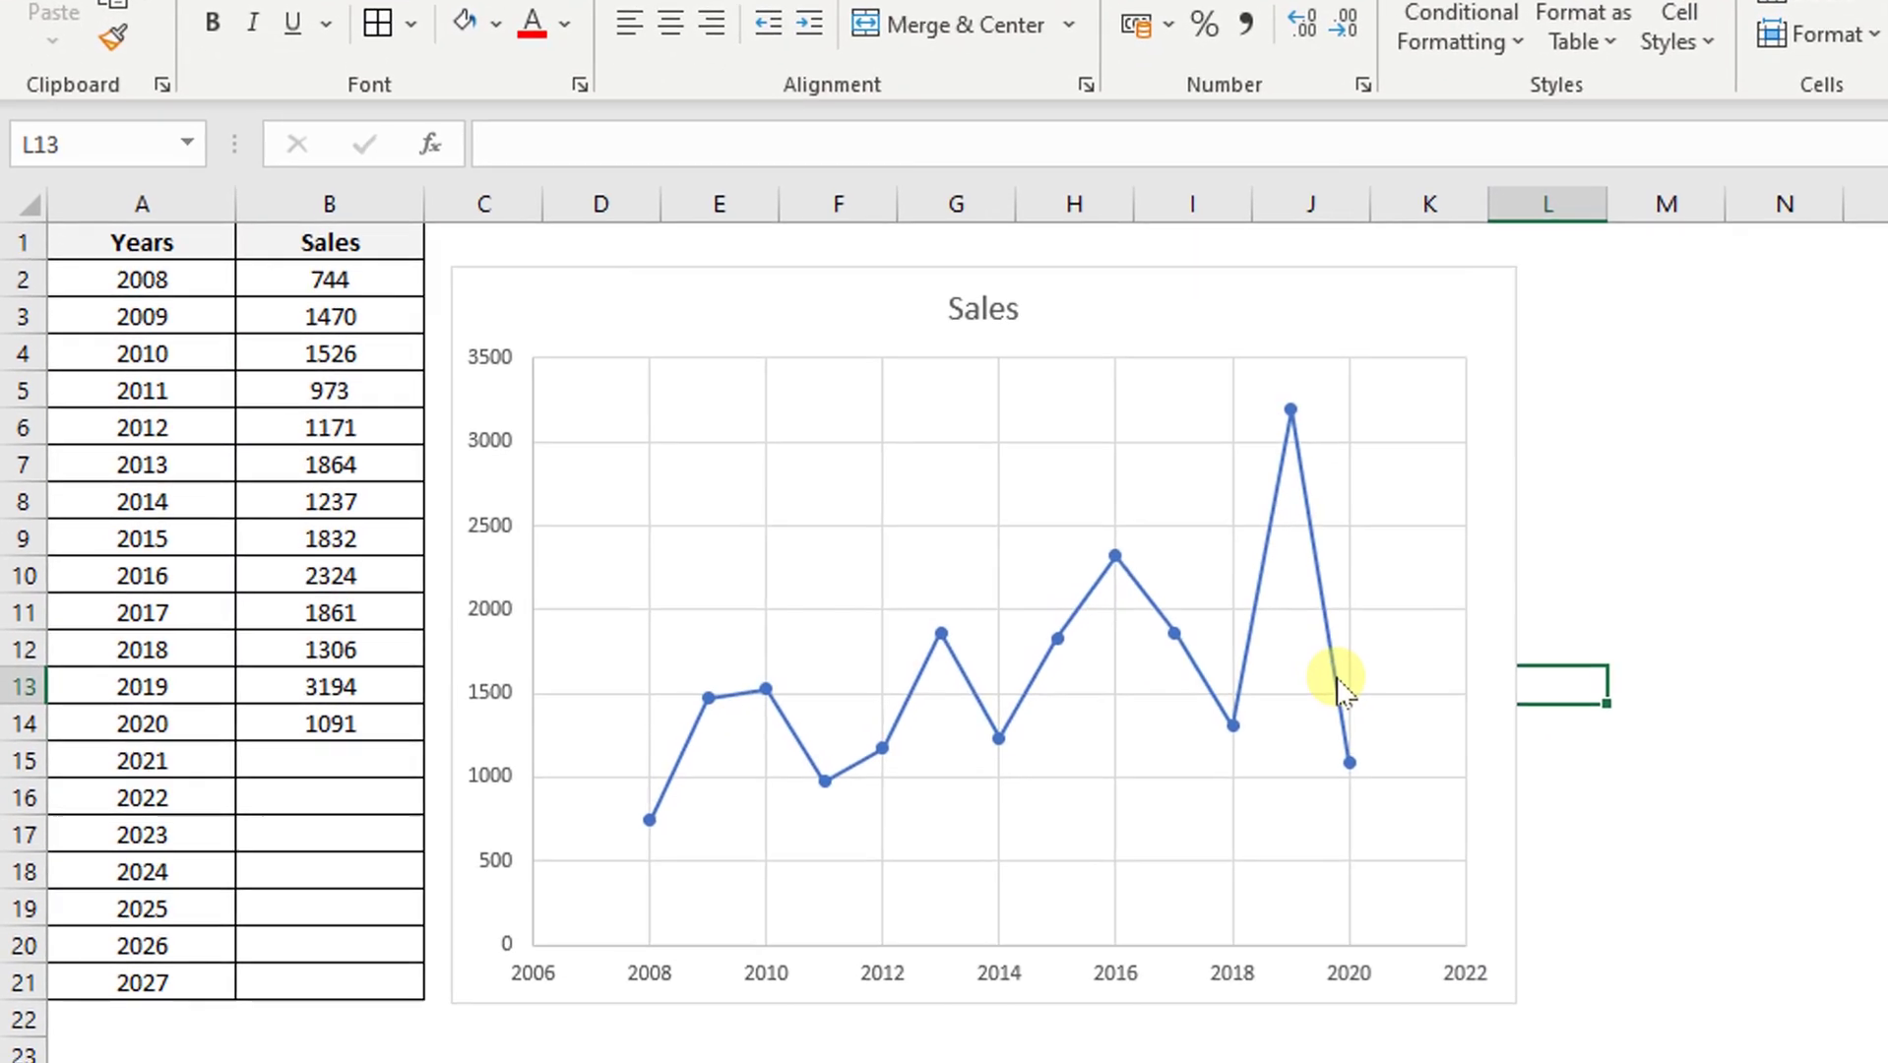
Add a trendline to the chart's Sales series and set its type to Linear
{"action": "right_click", "coordinate": [1337, 681]}
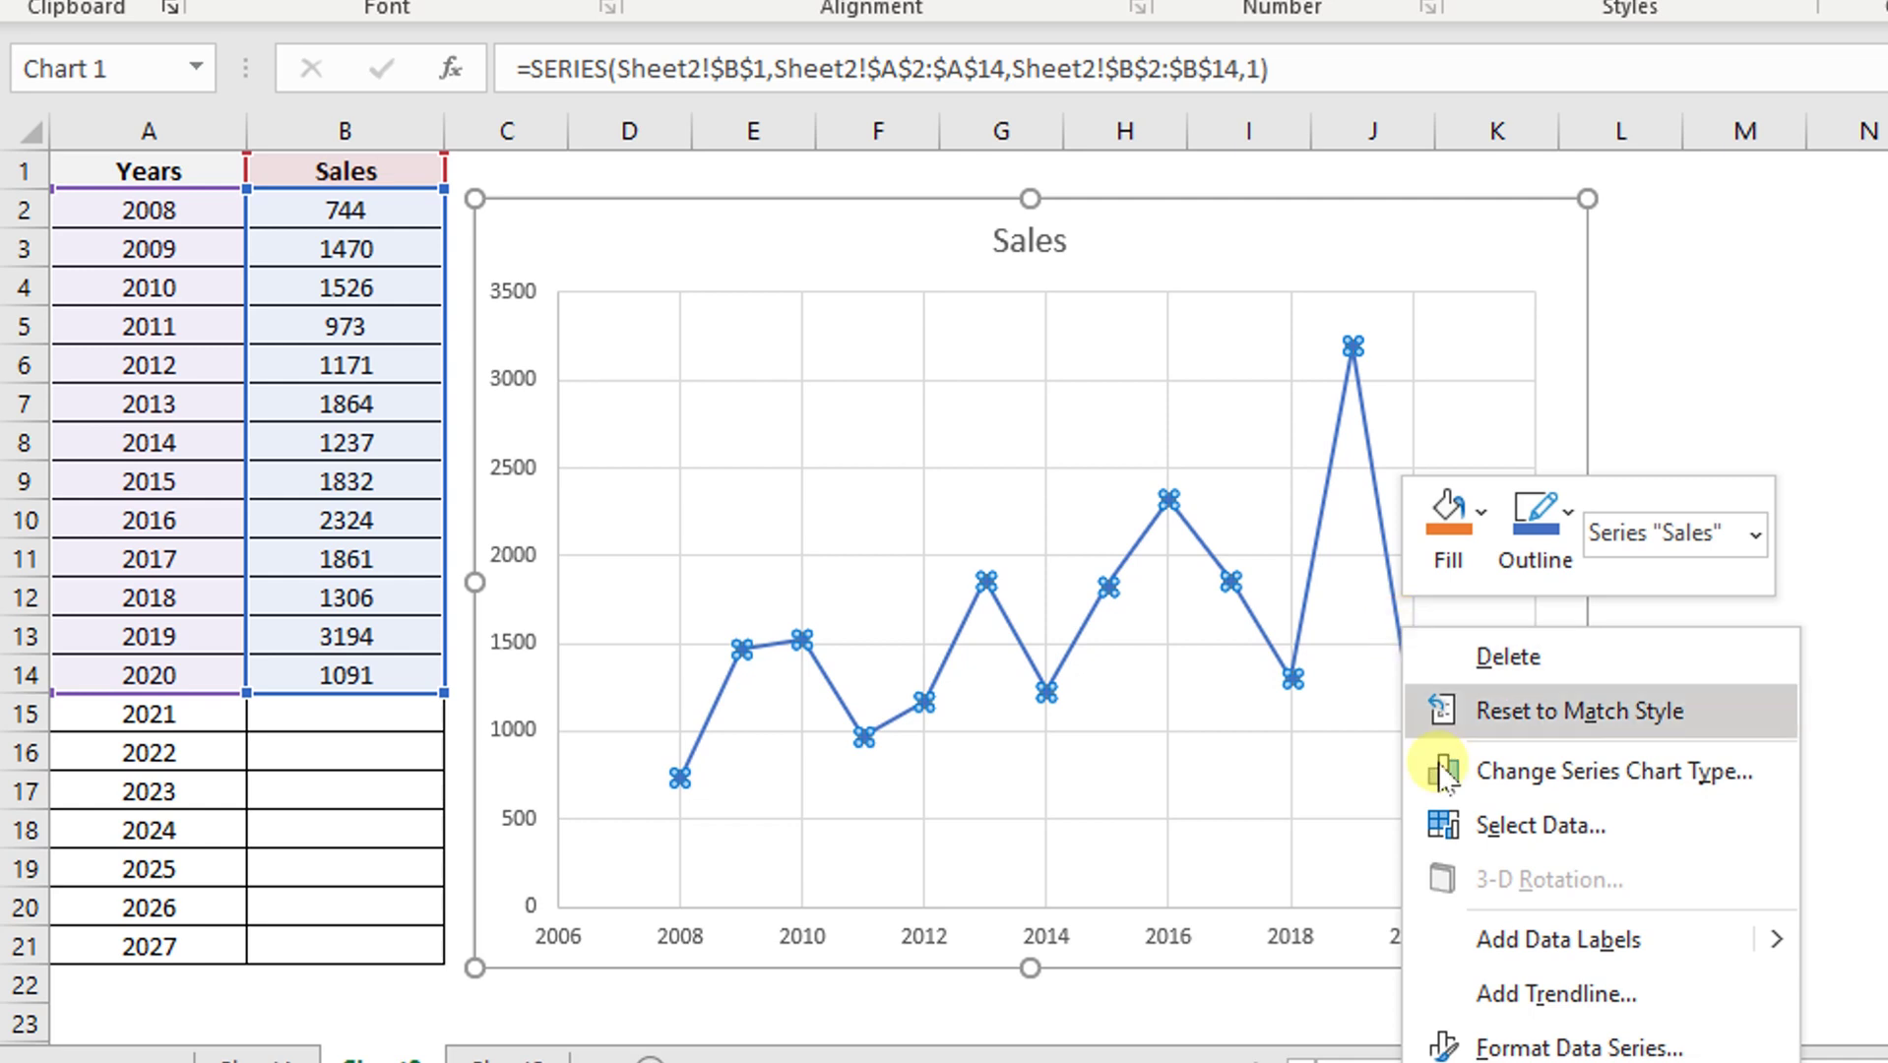
{"action": "key", "text": "Escape"}
{"action": "key", "text": "Escape"}
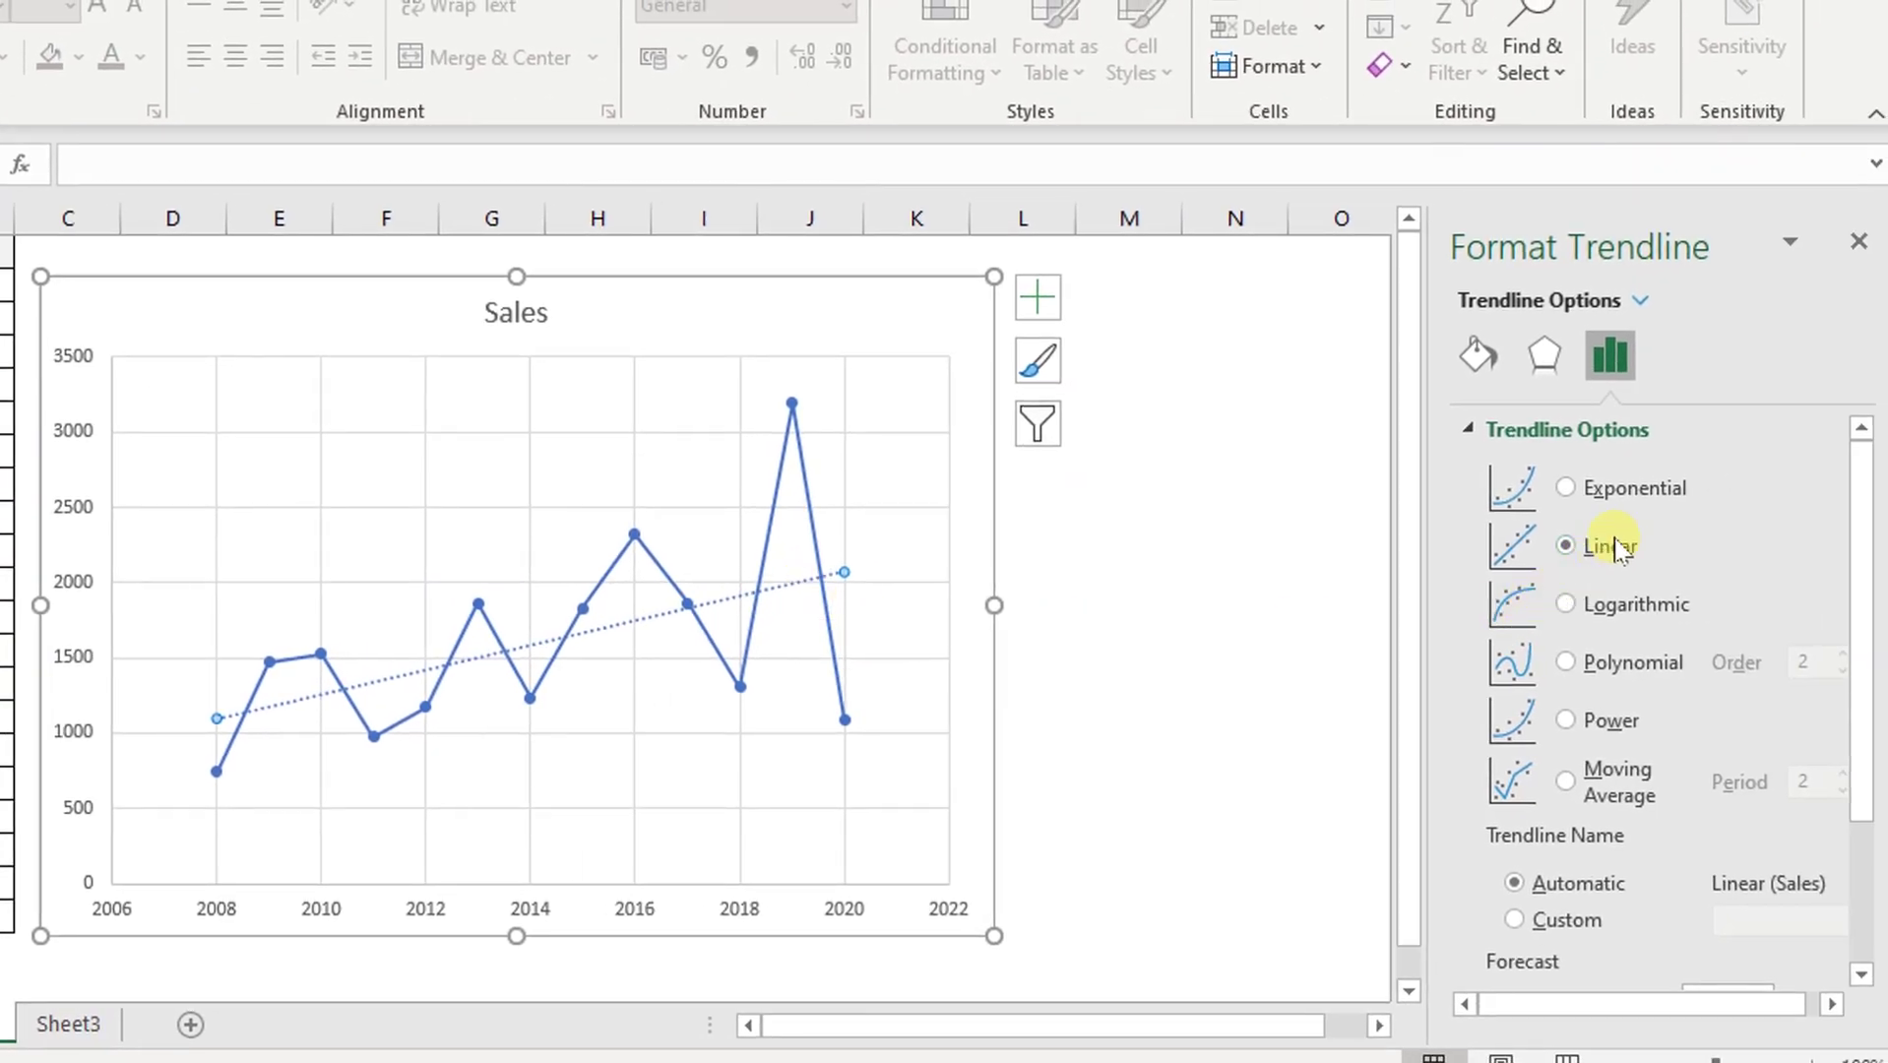
{"action": "left_click", "coordinate": [1587, 489]}
{"action": "left_click", "coordinate": [1597, 555]}
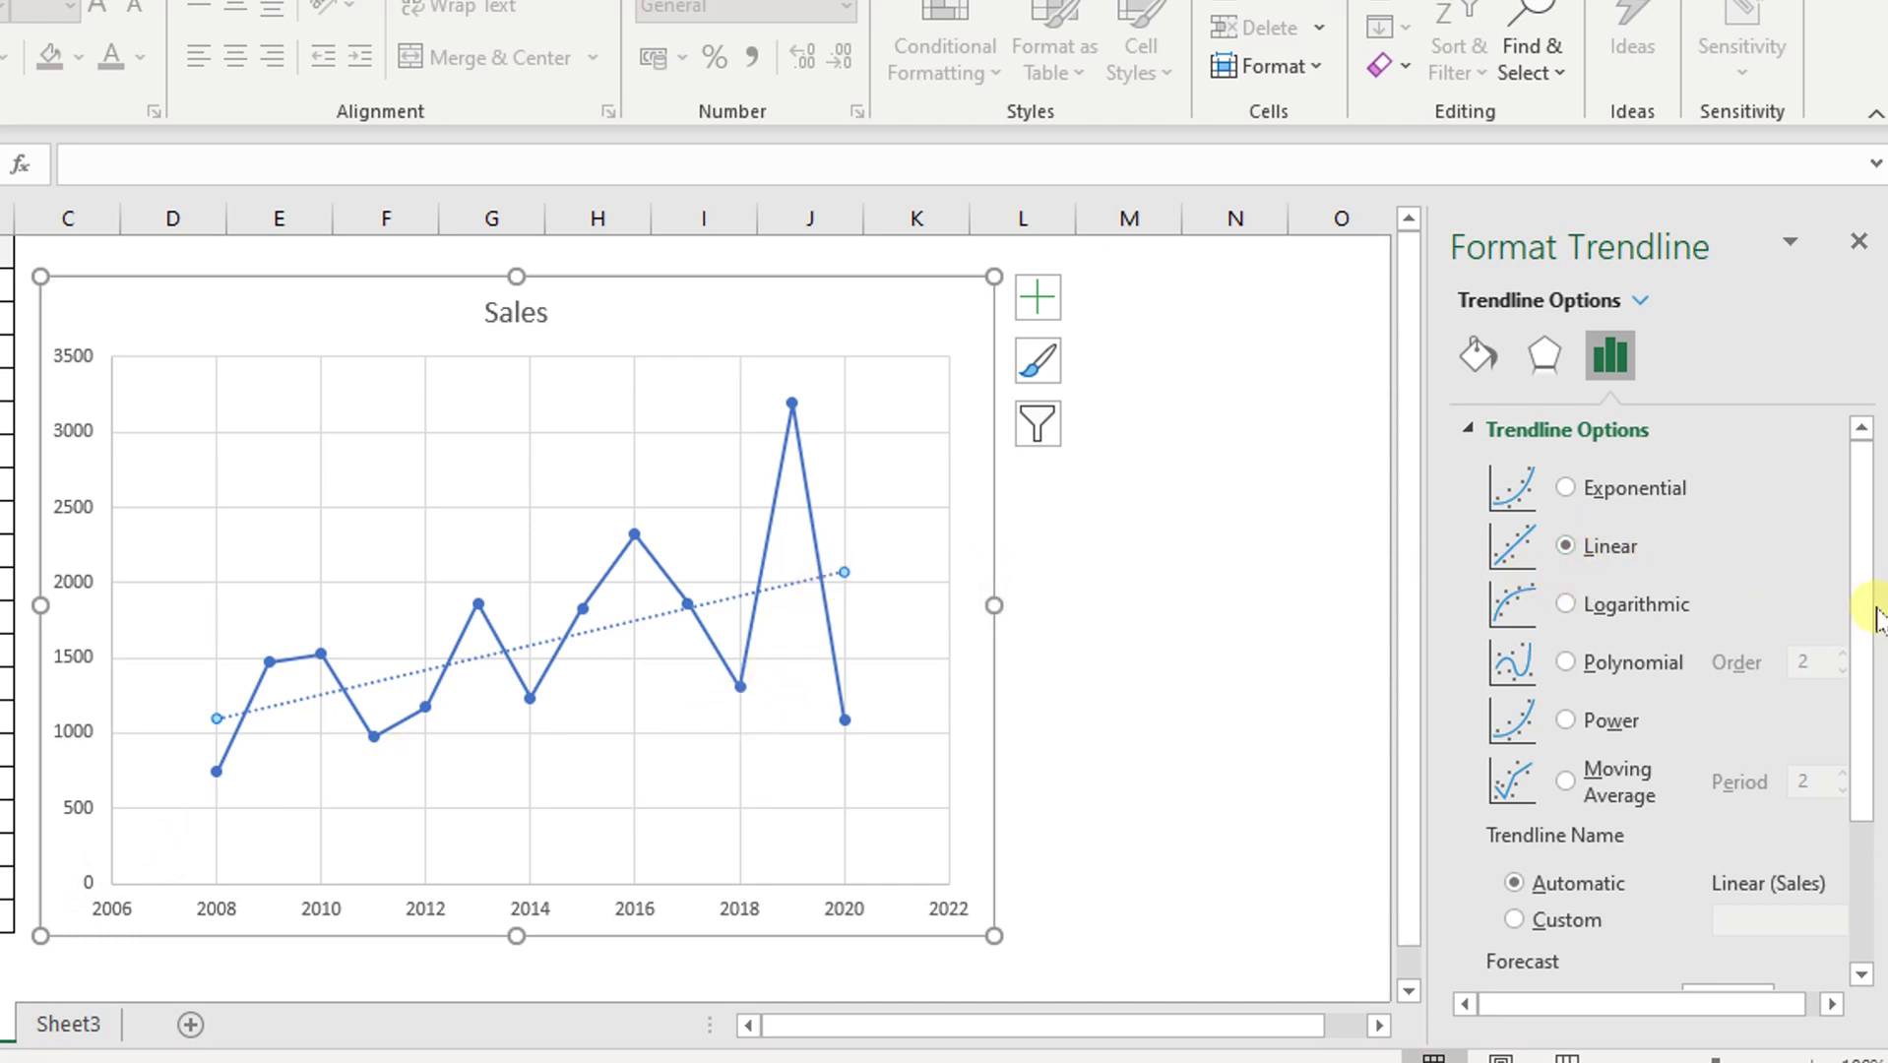
Try extending the Sales trendline's forecast forward by 1 period and by 5 periods
{"action": "left_click_drag", "start_coordinate": [1863, 604], "coordinate": [1864, 778]}
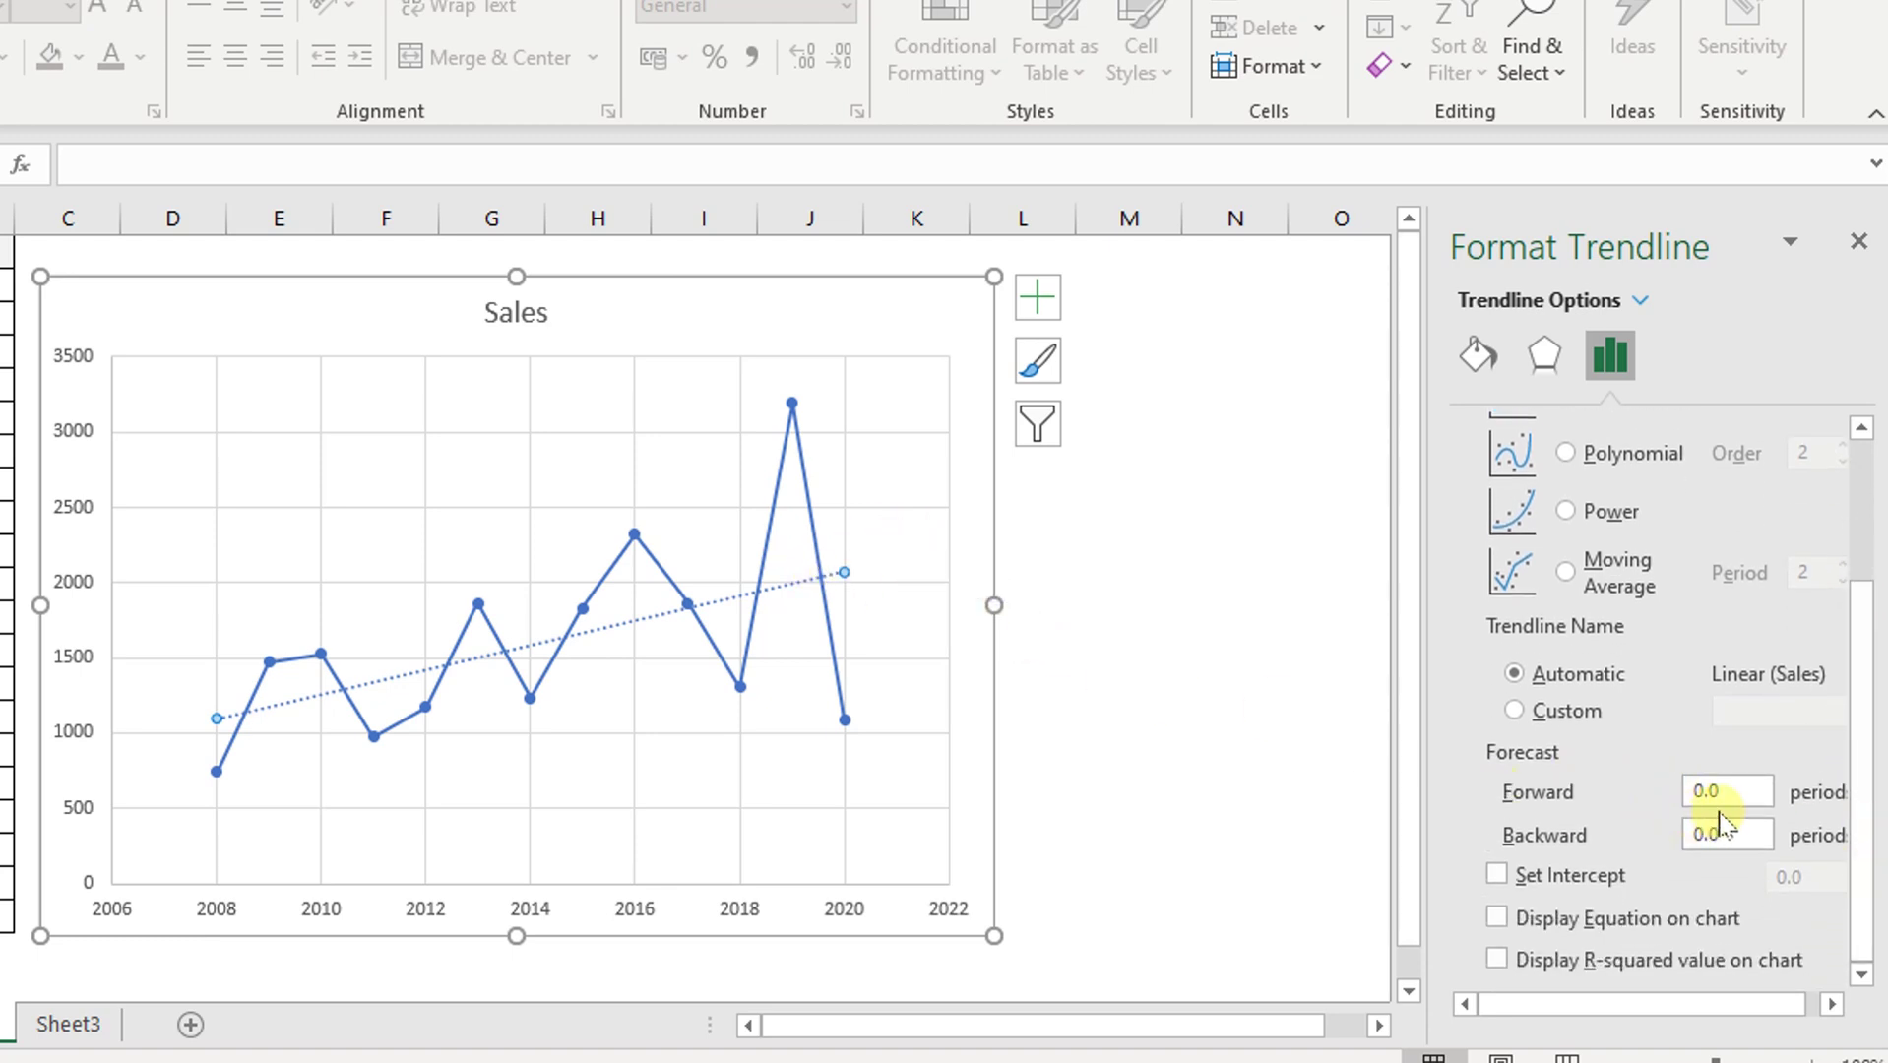
{"action": "left_click_drag", "start_coordinate": [1718, 791], "coordinate": [1663, 790]}
{"action": "type", "text": "1"}
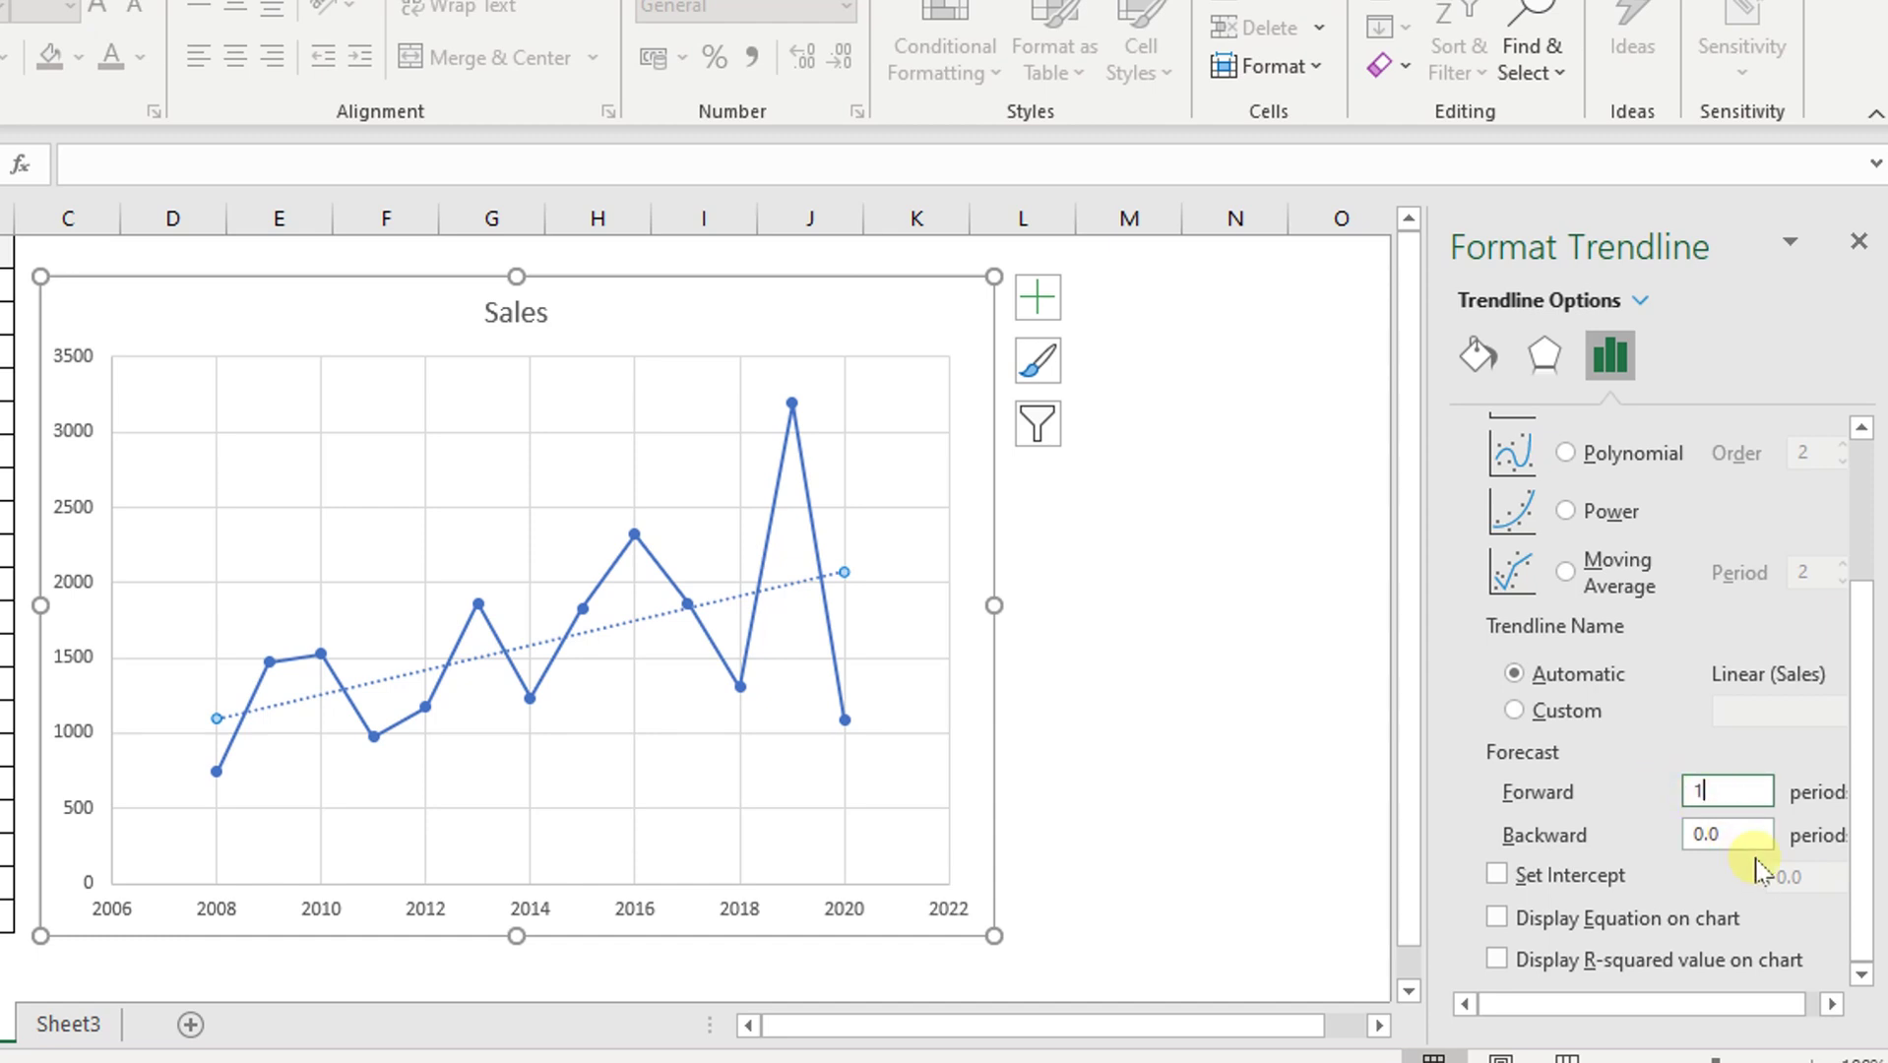
{"action": "left_click", "coordinate": [1751, 836]}
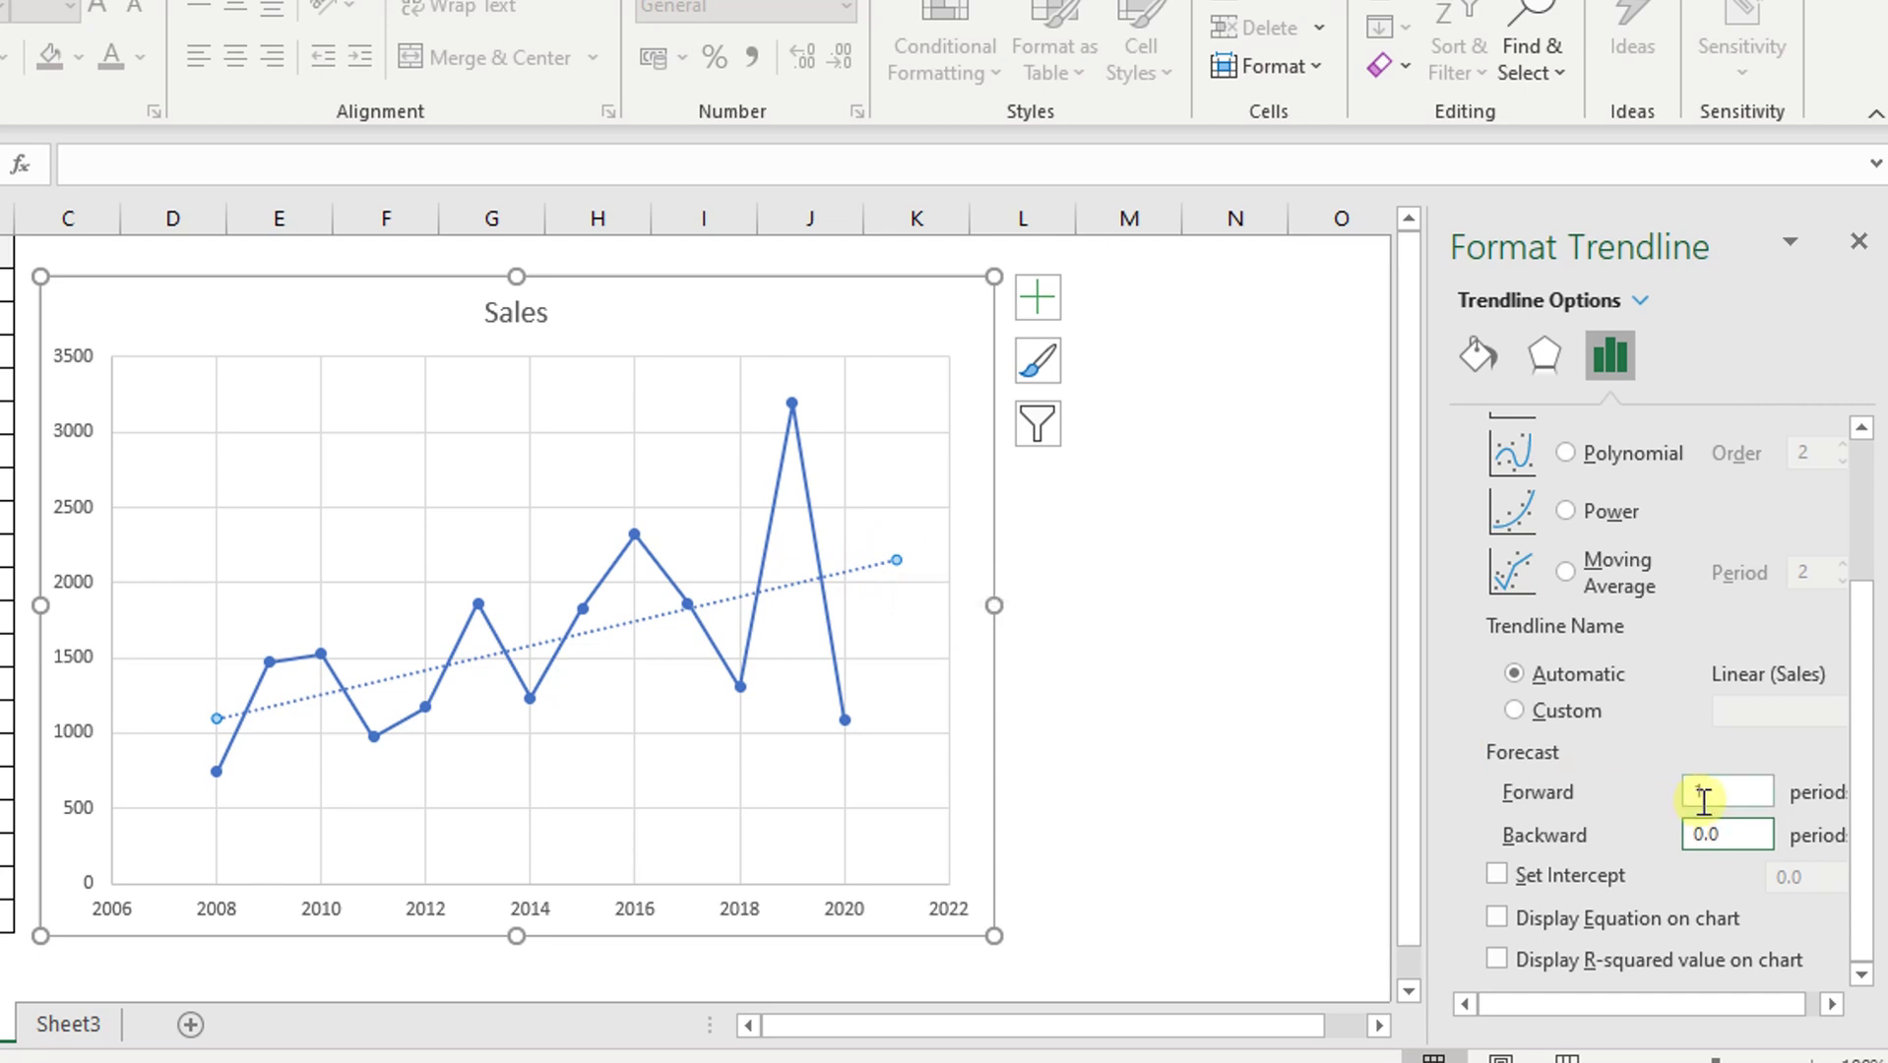
{"action": "left_click_drag", "start_coordinate": [1707, 791], "coordinate": [1647, 786]}
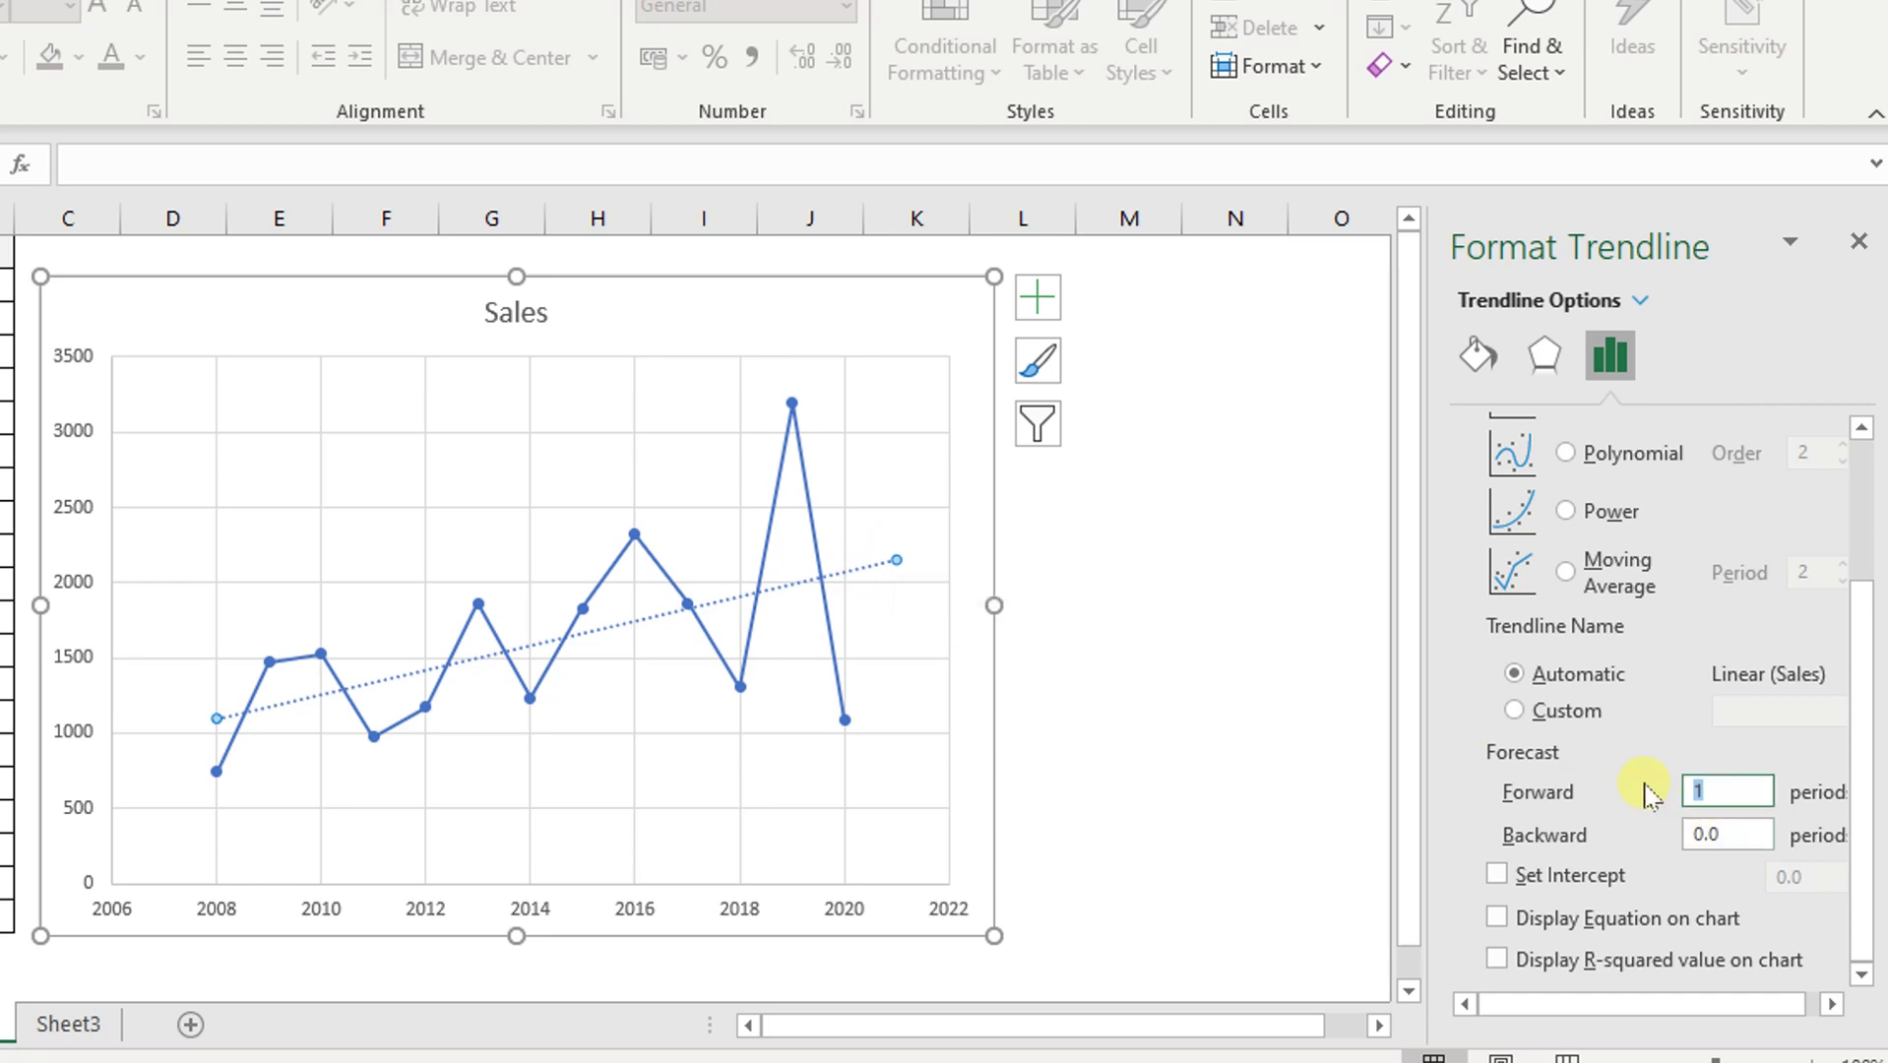
{"action": "type", "text": "5"}
{"action": "left_click", "coordinate": [1722, 834]}
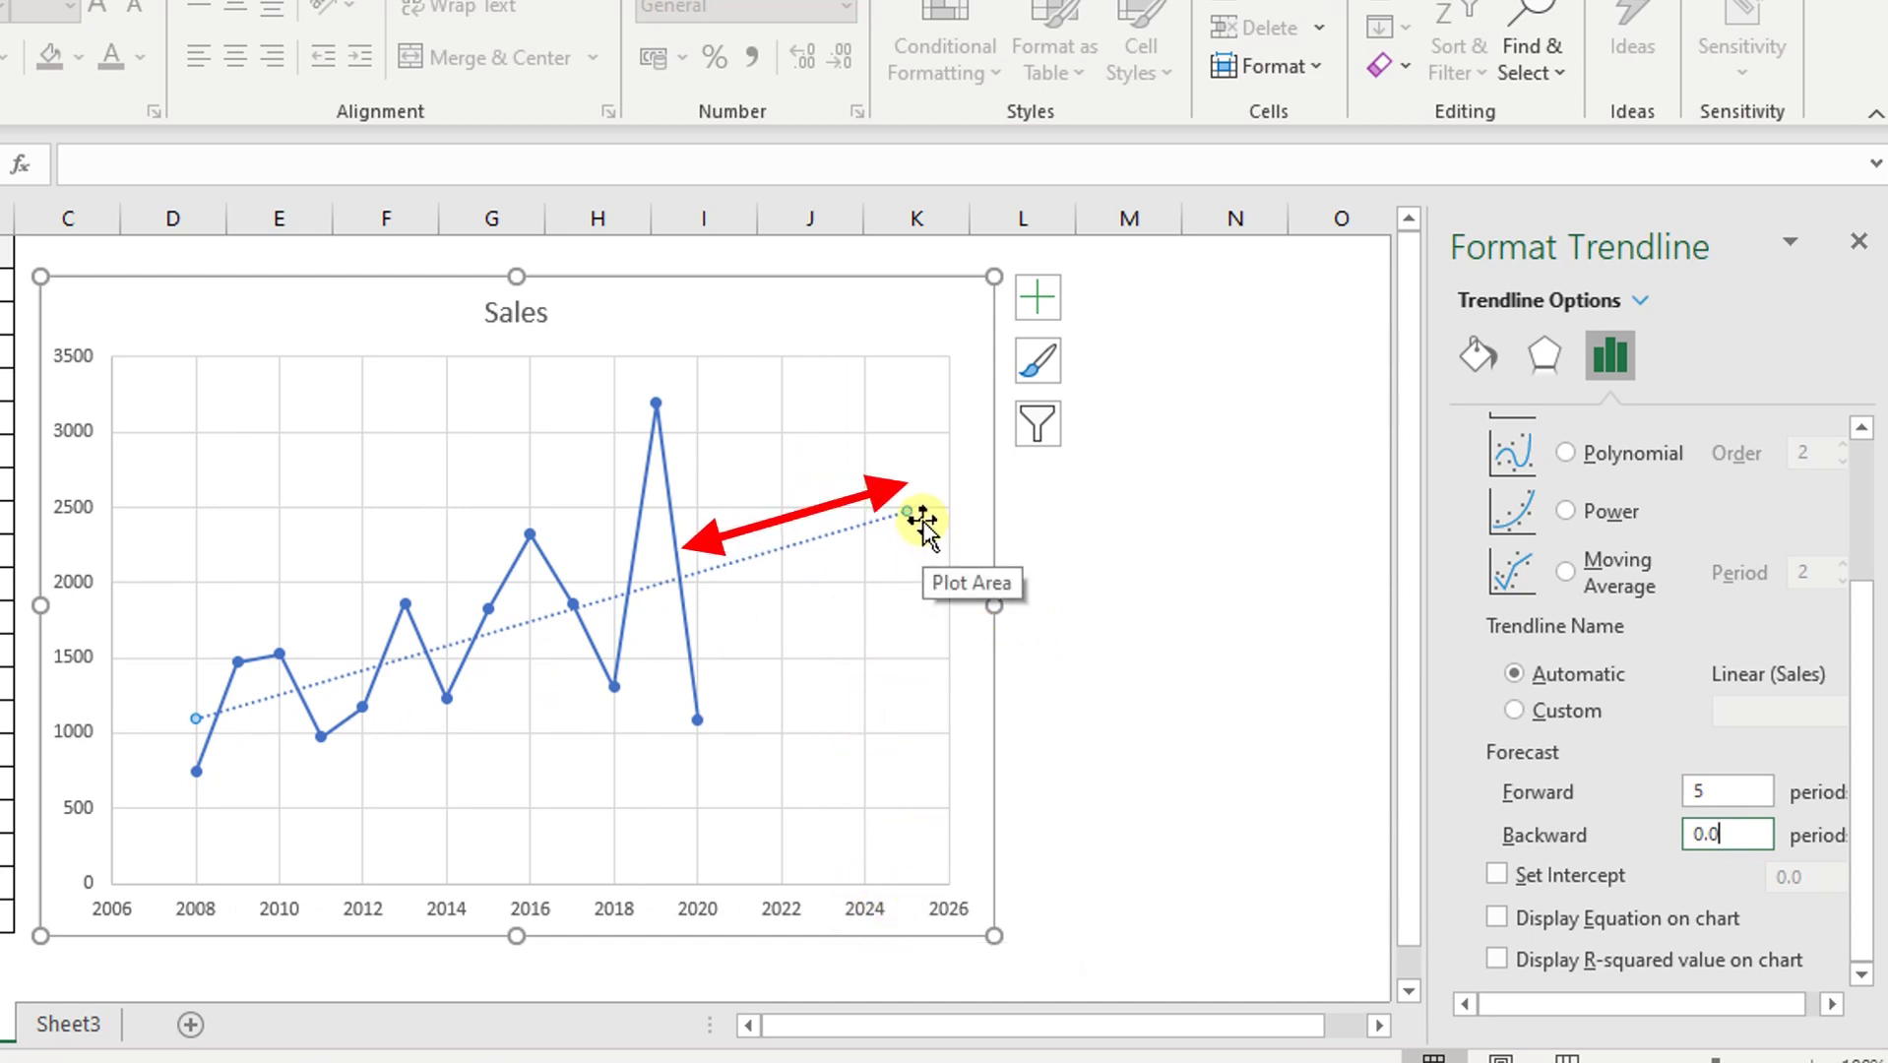
Set the Sales trendline's forward forecast to 10 periods
{"action": "left_click", "coordinate": [1722, 796]}
{"action": "left_click_drag", "start_coordinate": [1721, 795], "coordinate": [1639, 775]}
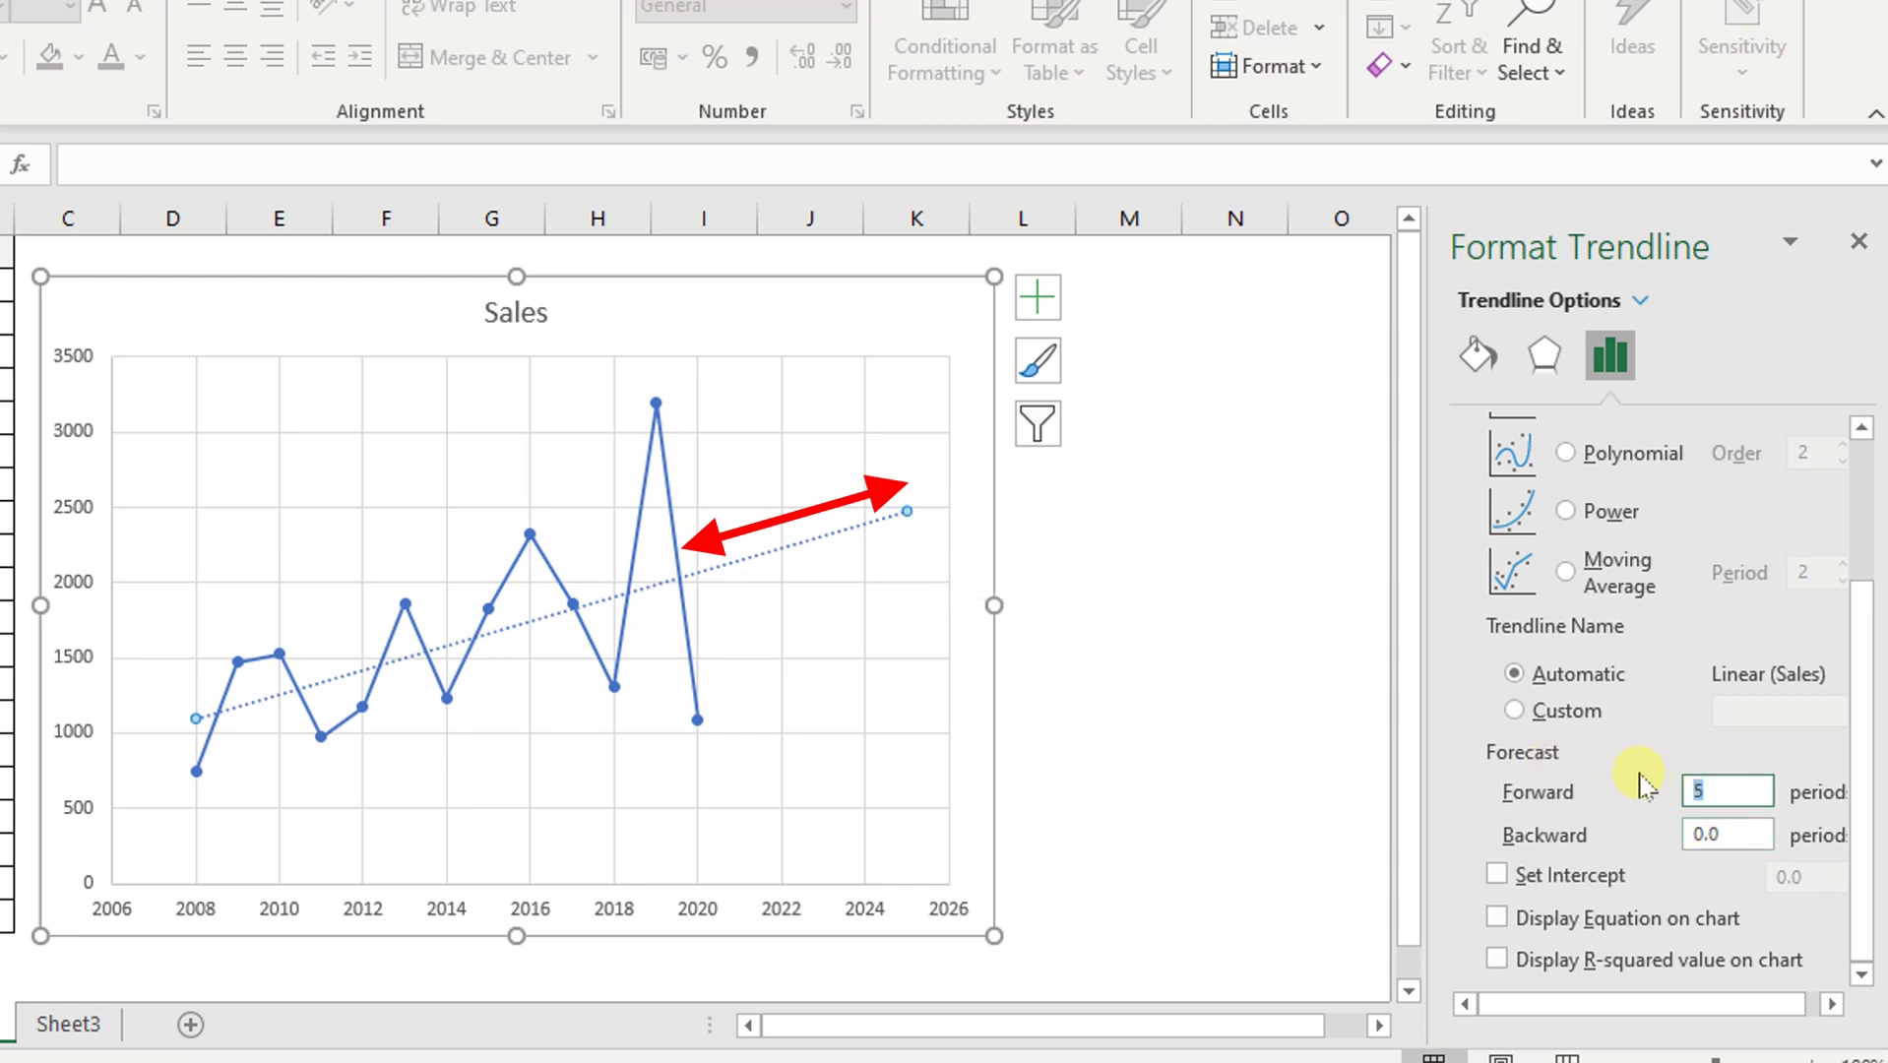
{"action": "type", "text": "10"}
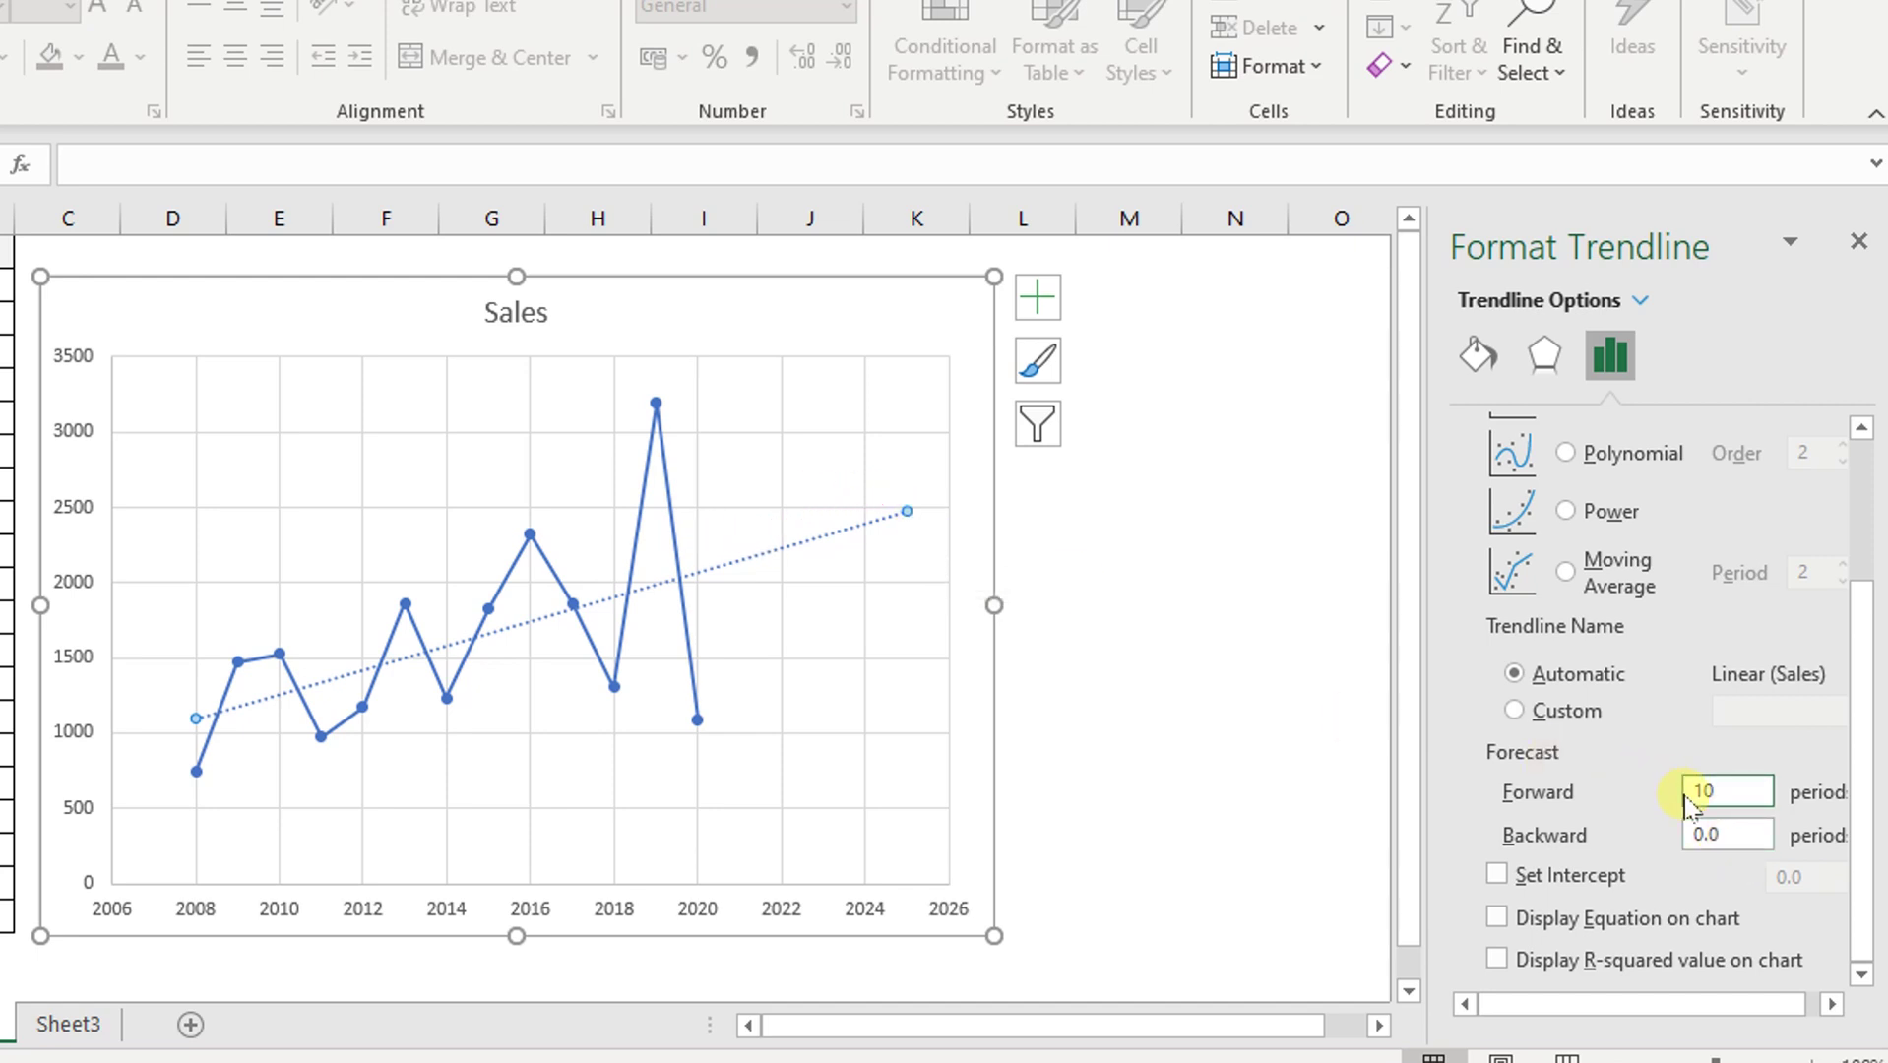
{"action": "left_click", "coordinate": [1741, 825]}
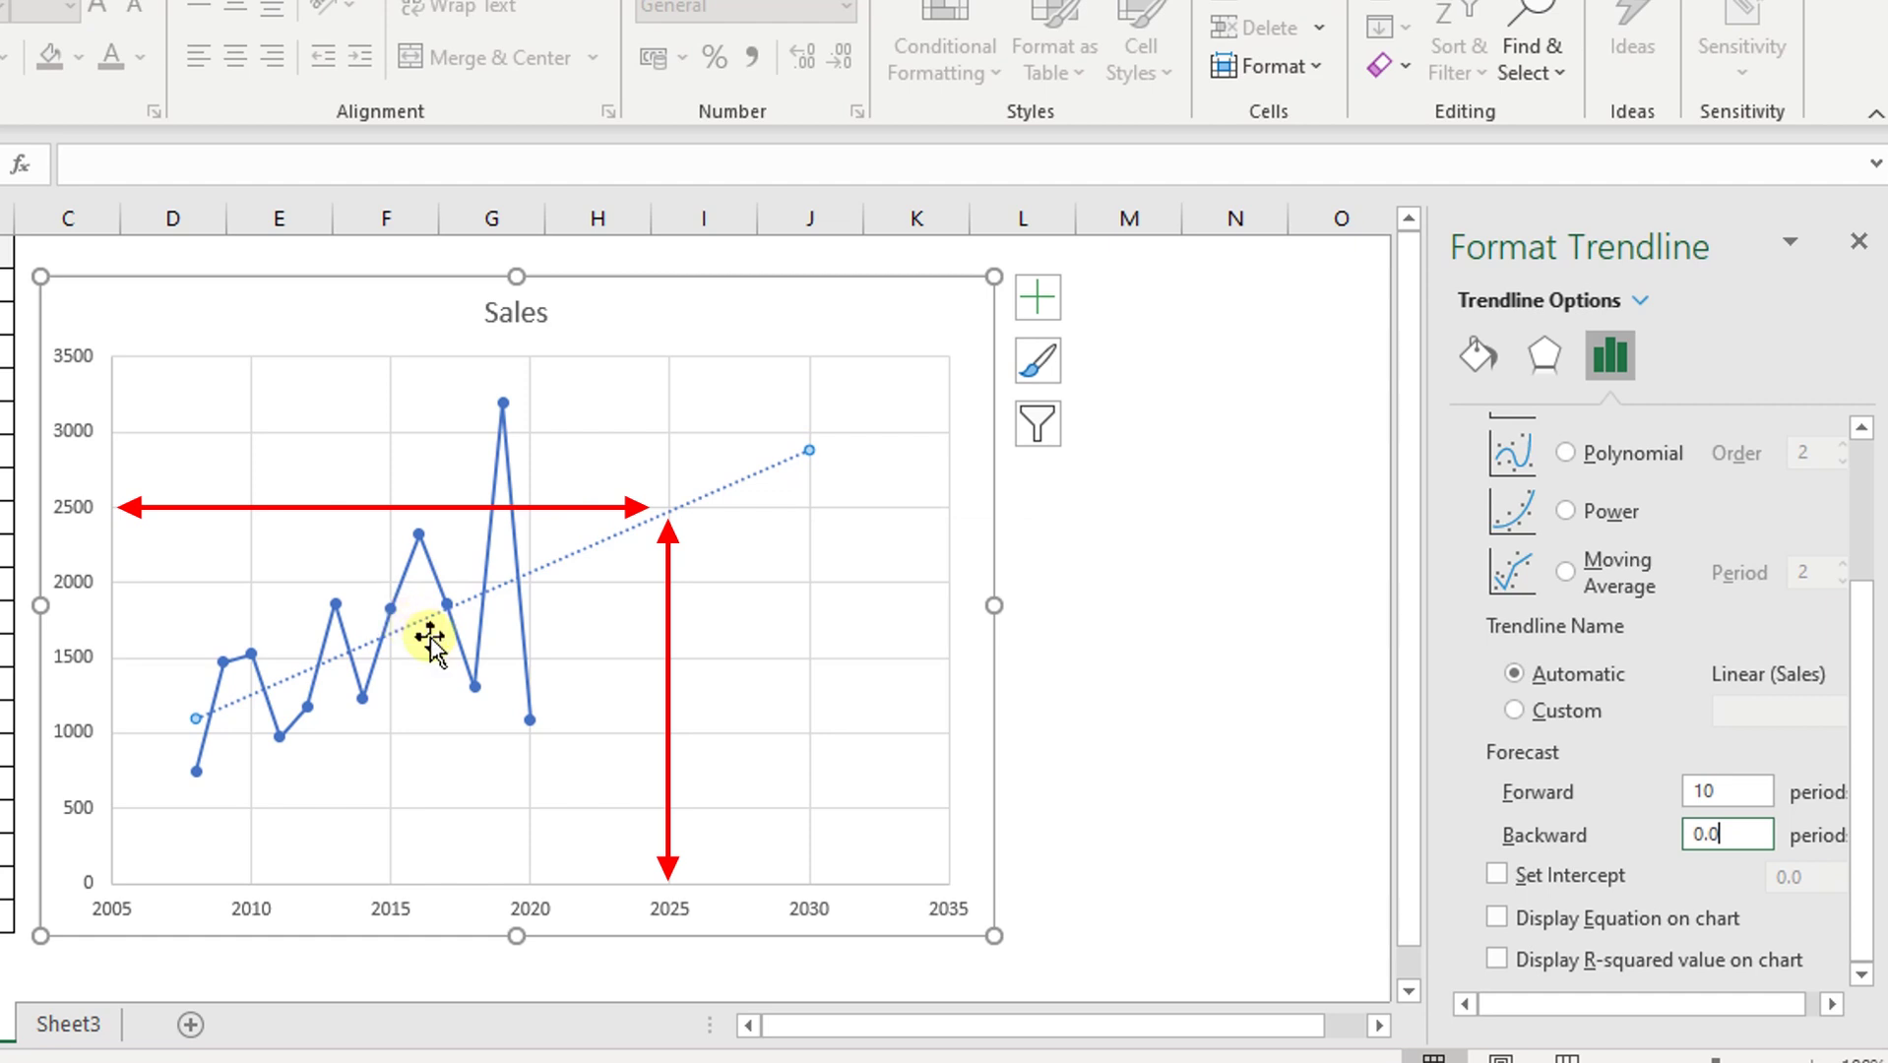
{"action": "left_click", "coordinate": [598, 557]}
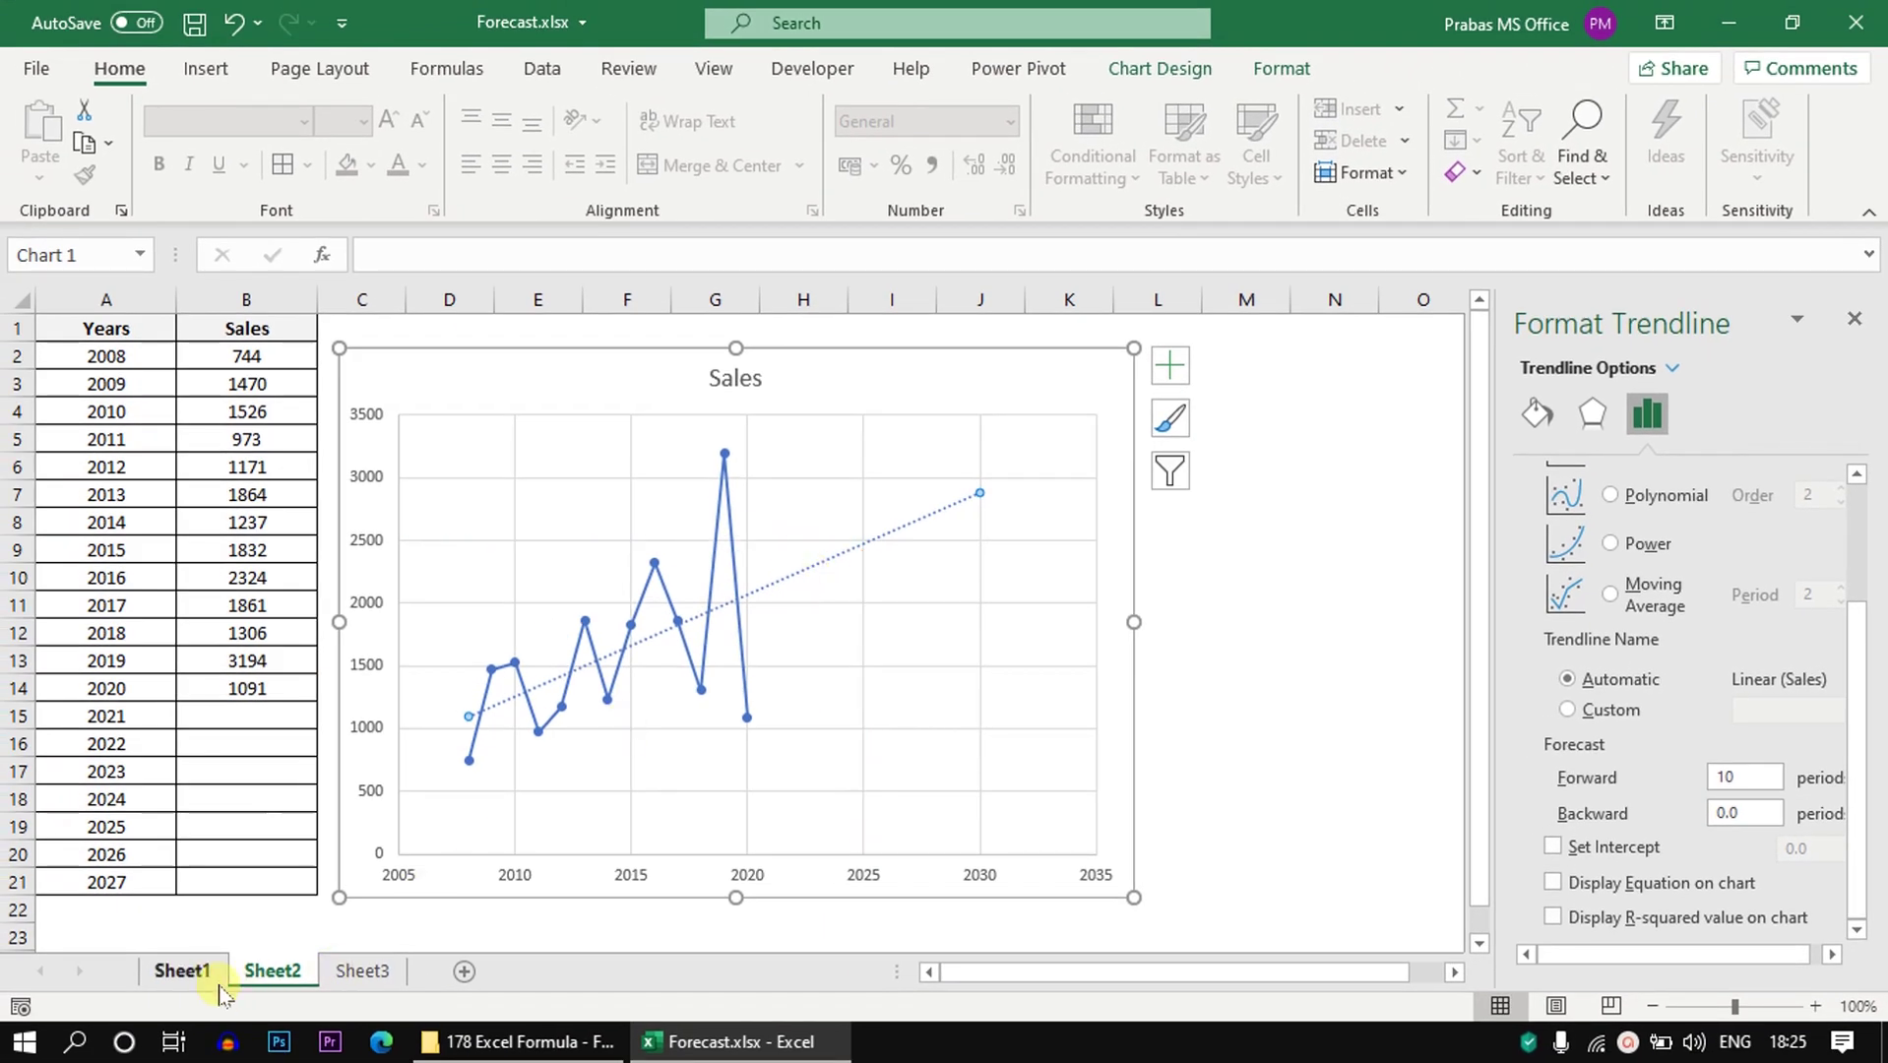
Review the year and profit table in A1:B17 on Sheet1 and return to Sheet2
{"action": "left_click", "coordinate": [172, 971]}
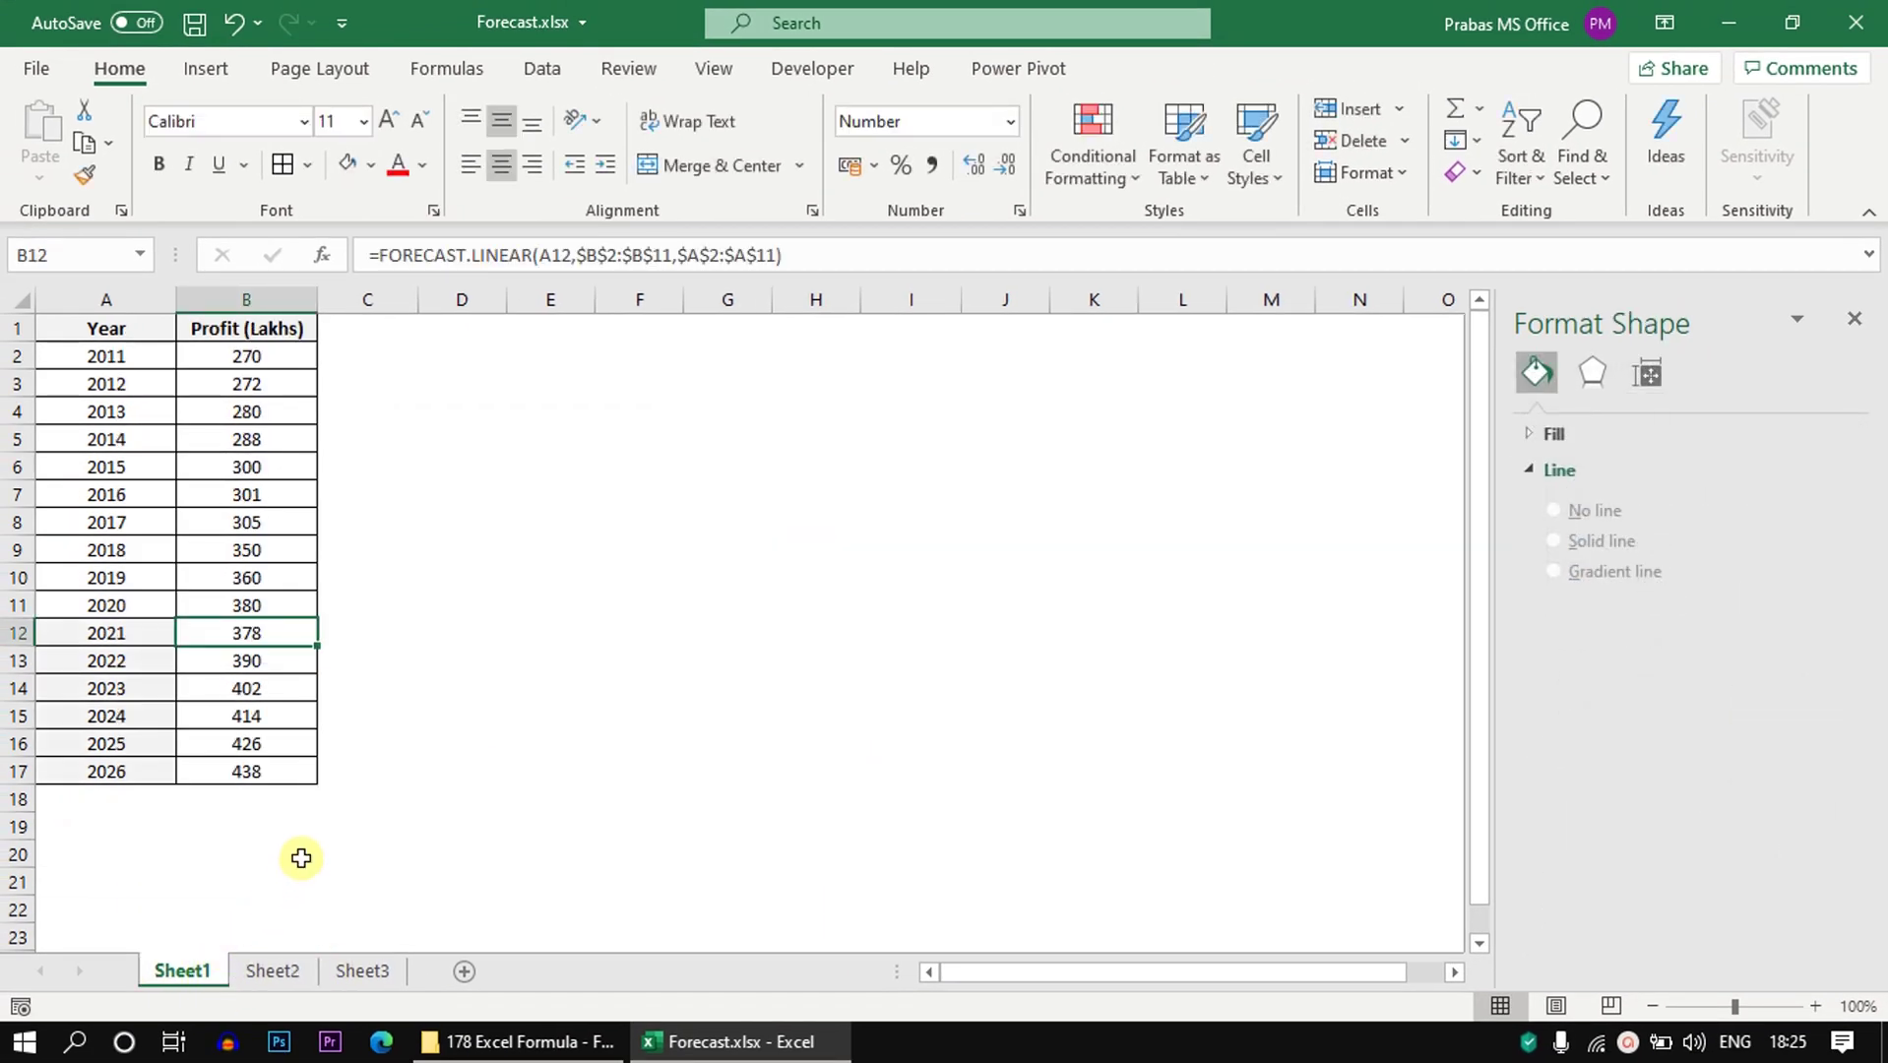
{"action": "left_click_drag", "start_coordinate": [253, 325], "coordinate": [116, 771]}
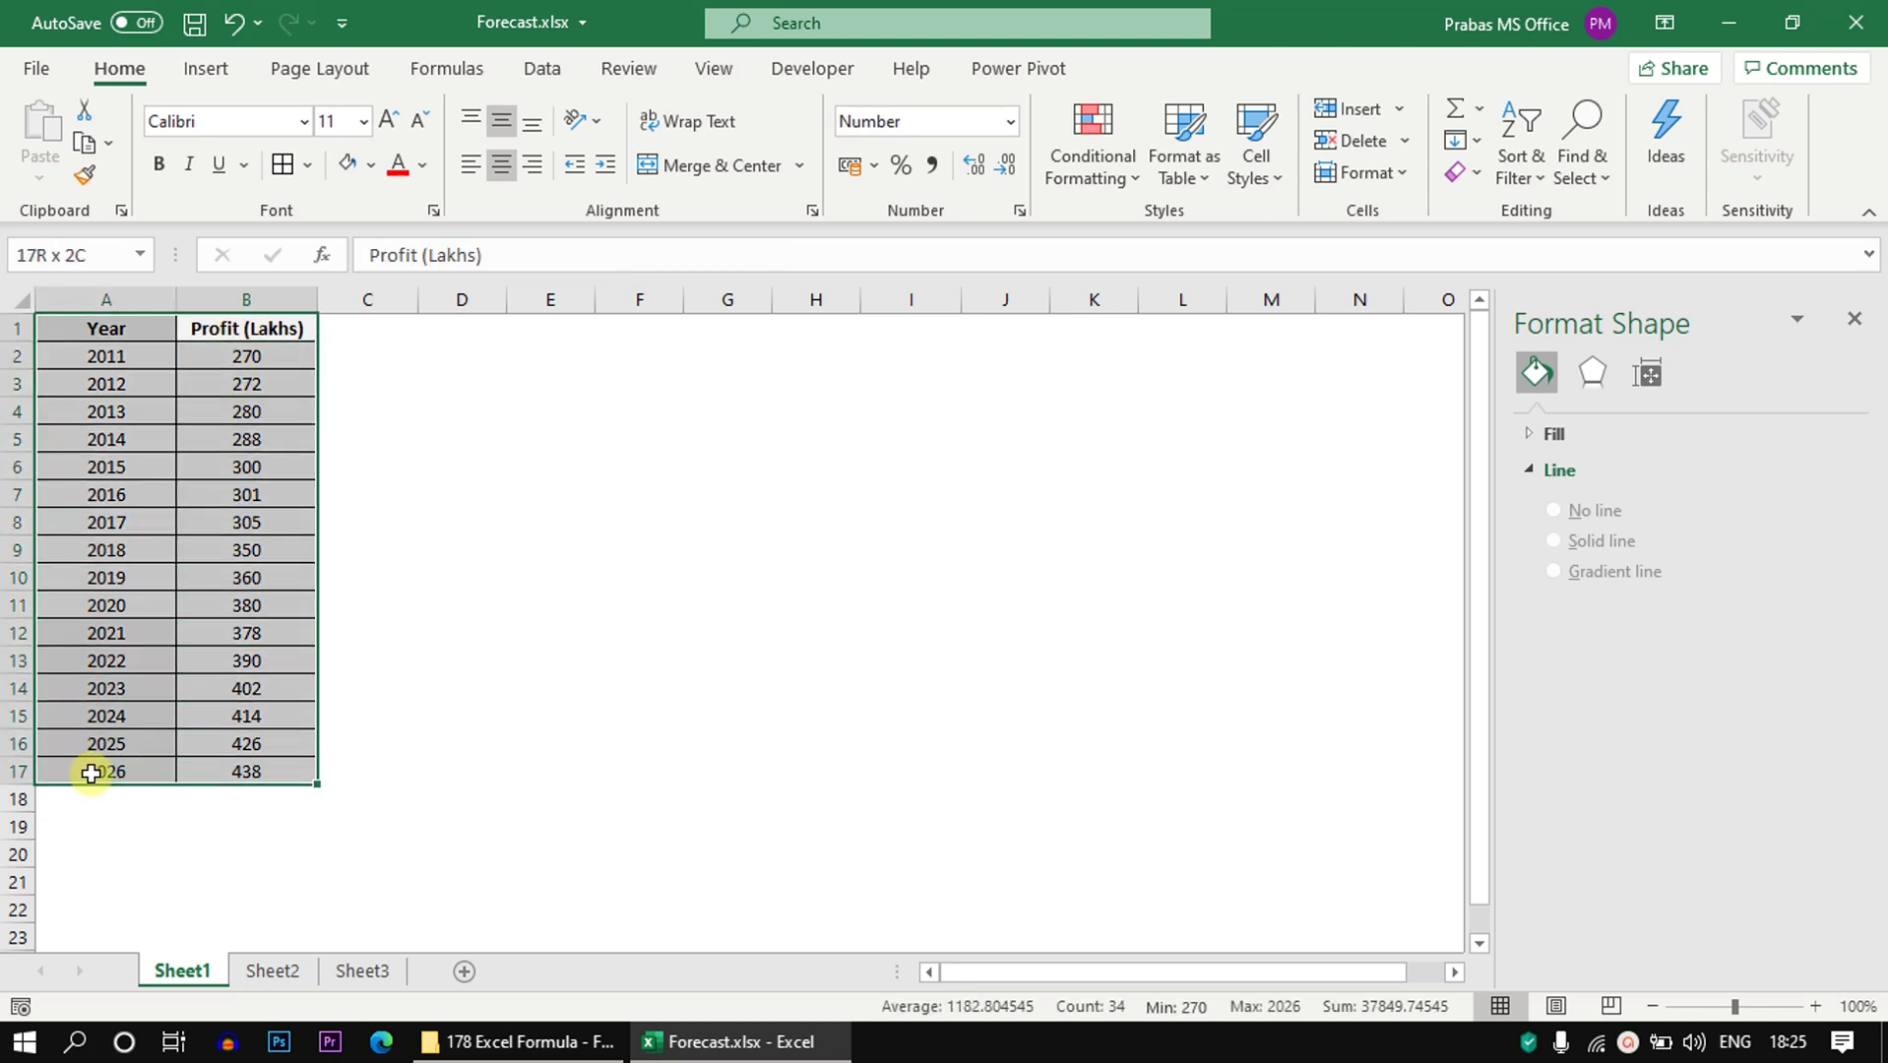
{"action": "left_click", "coordinate": [272, 972]}
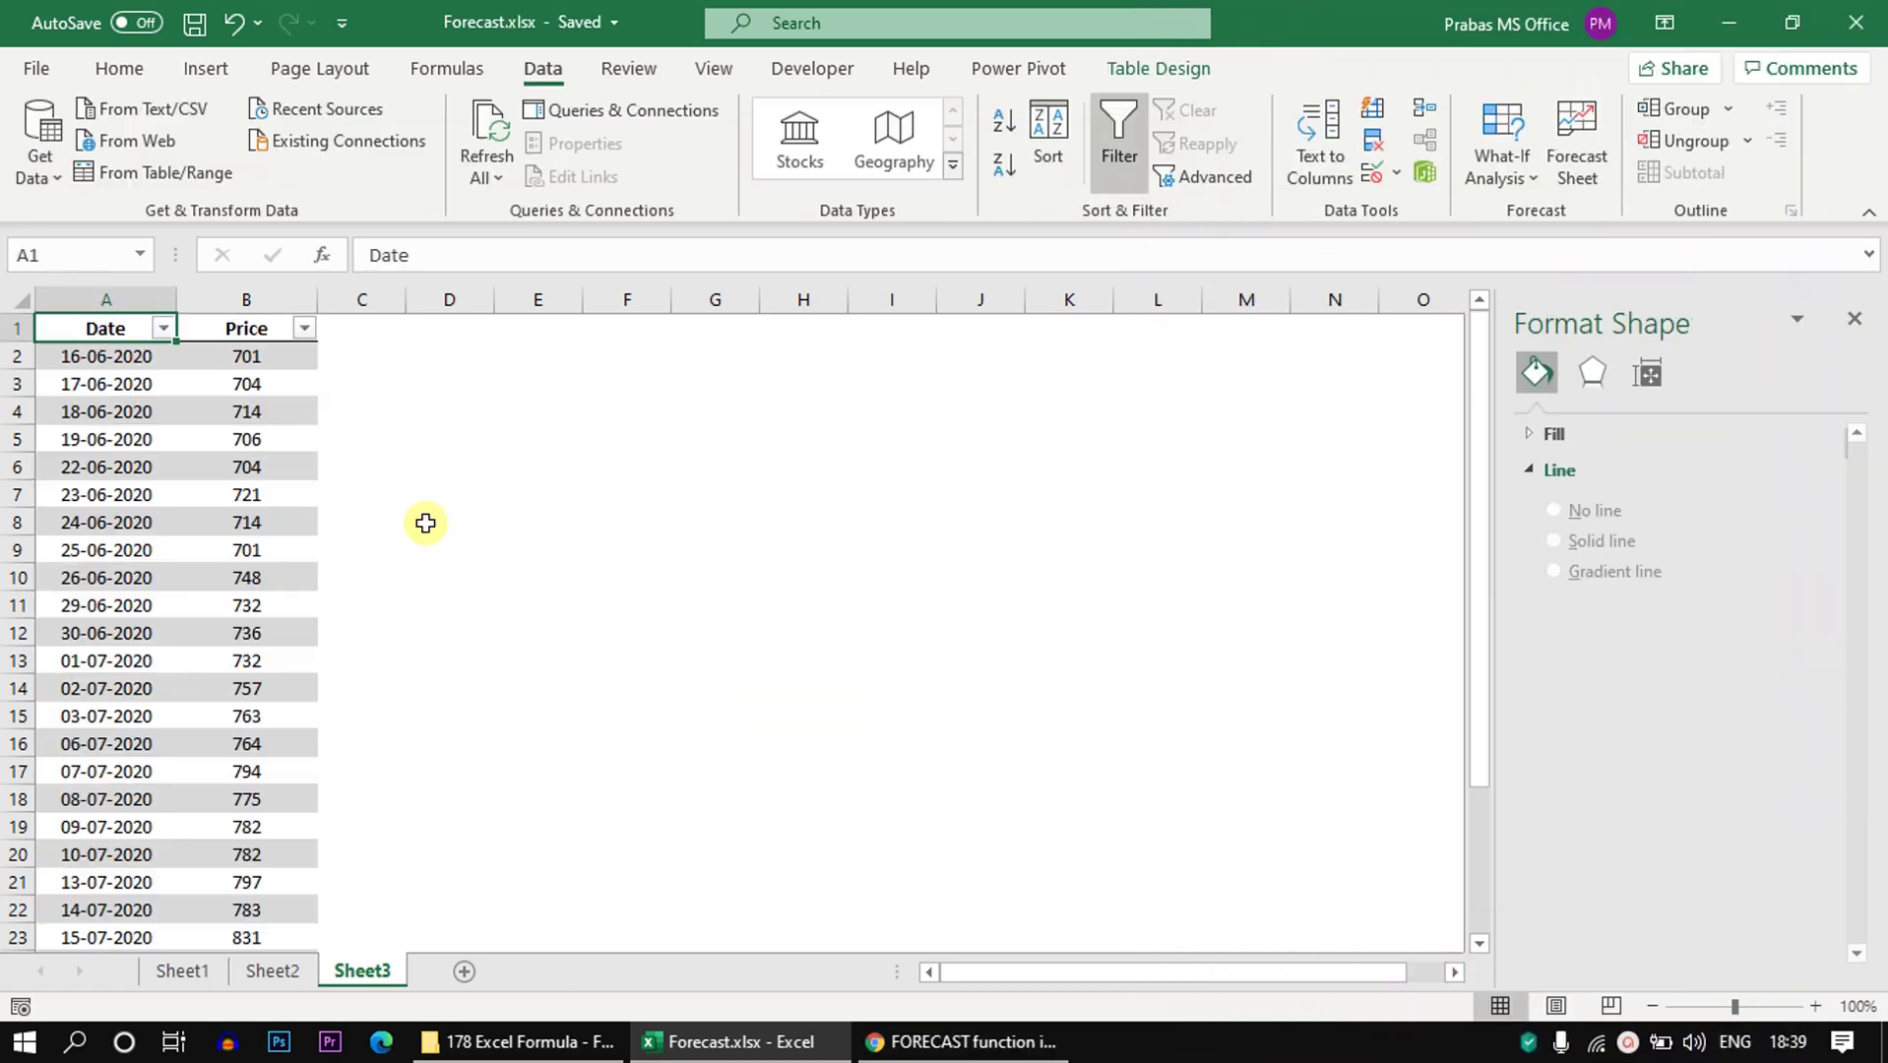
Select the whole Date and Price table, A1:B30, on Sheet3
{"action": "left_click", "coordinate": [425, 523]}
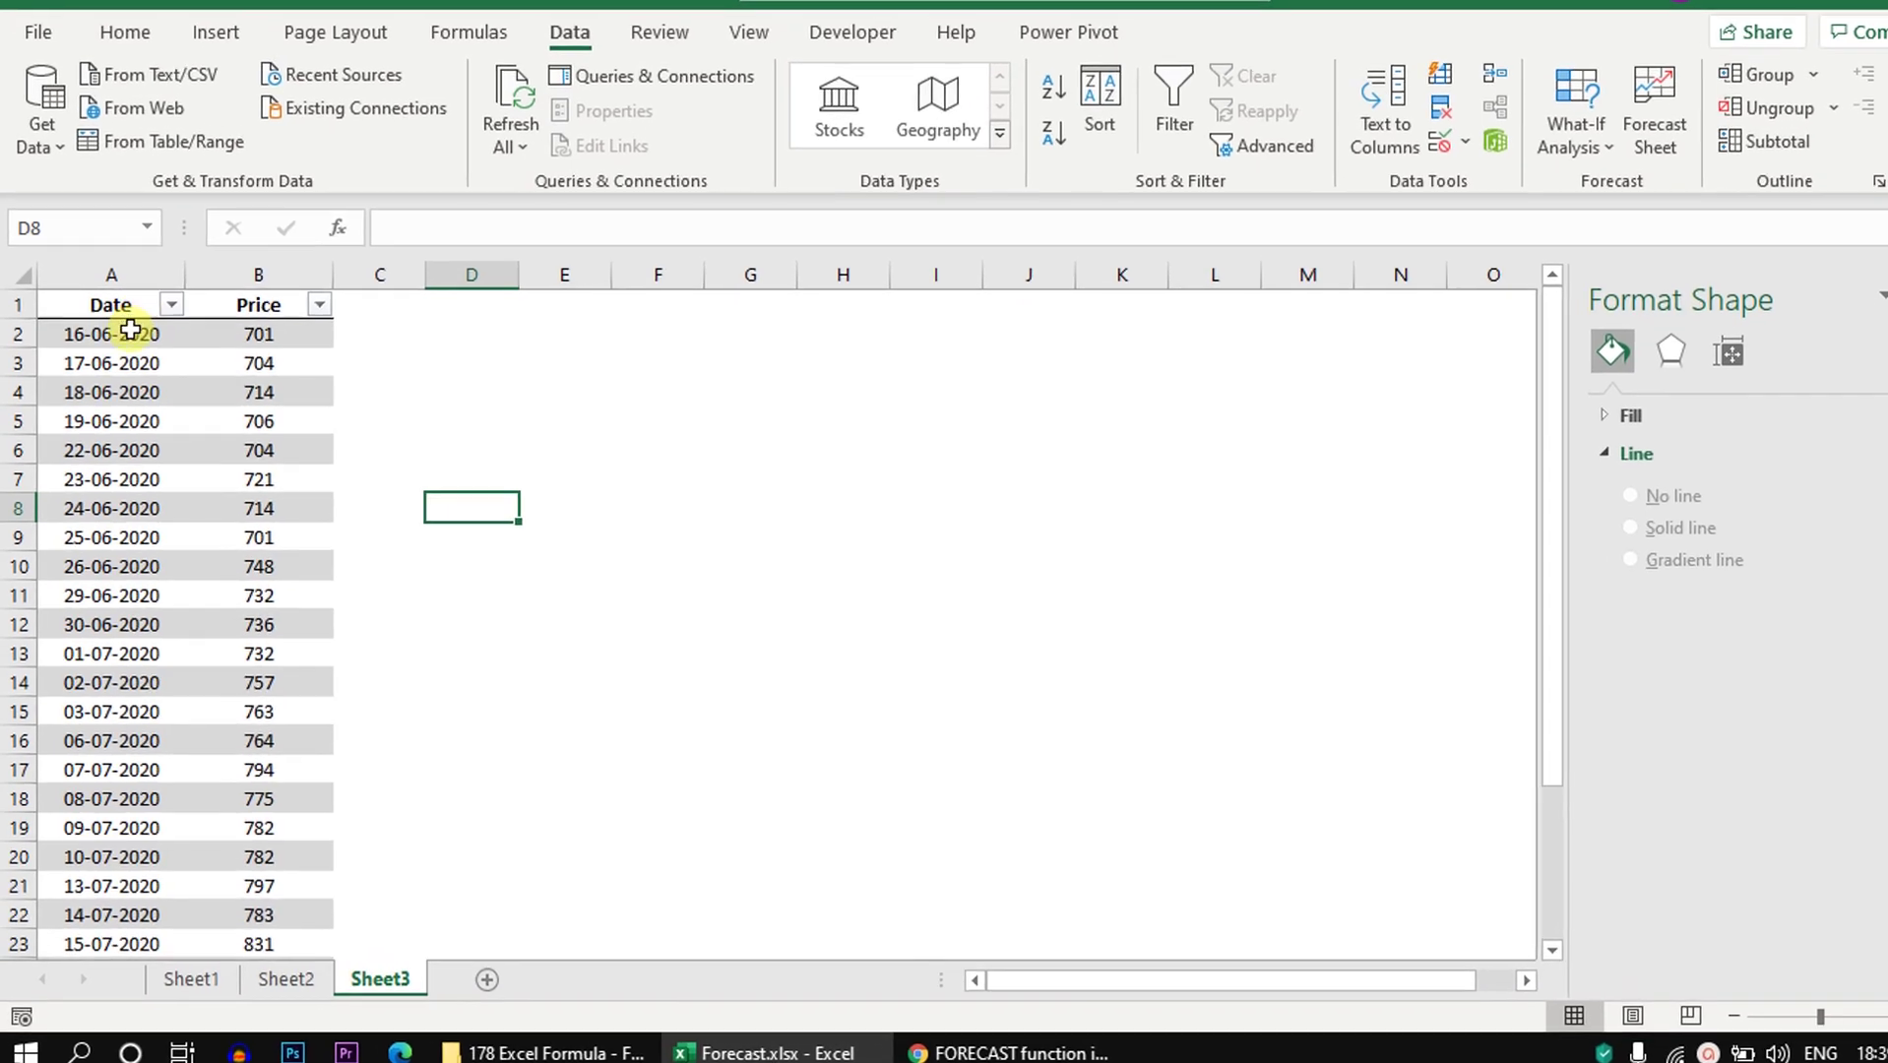
{"action": "left_click", "coordinate": [124, 360]}
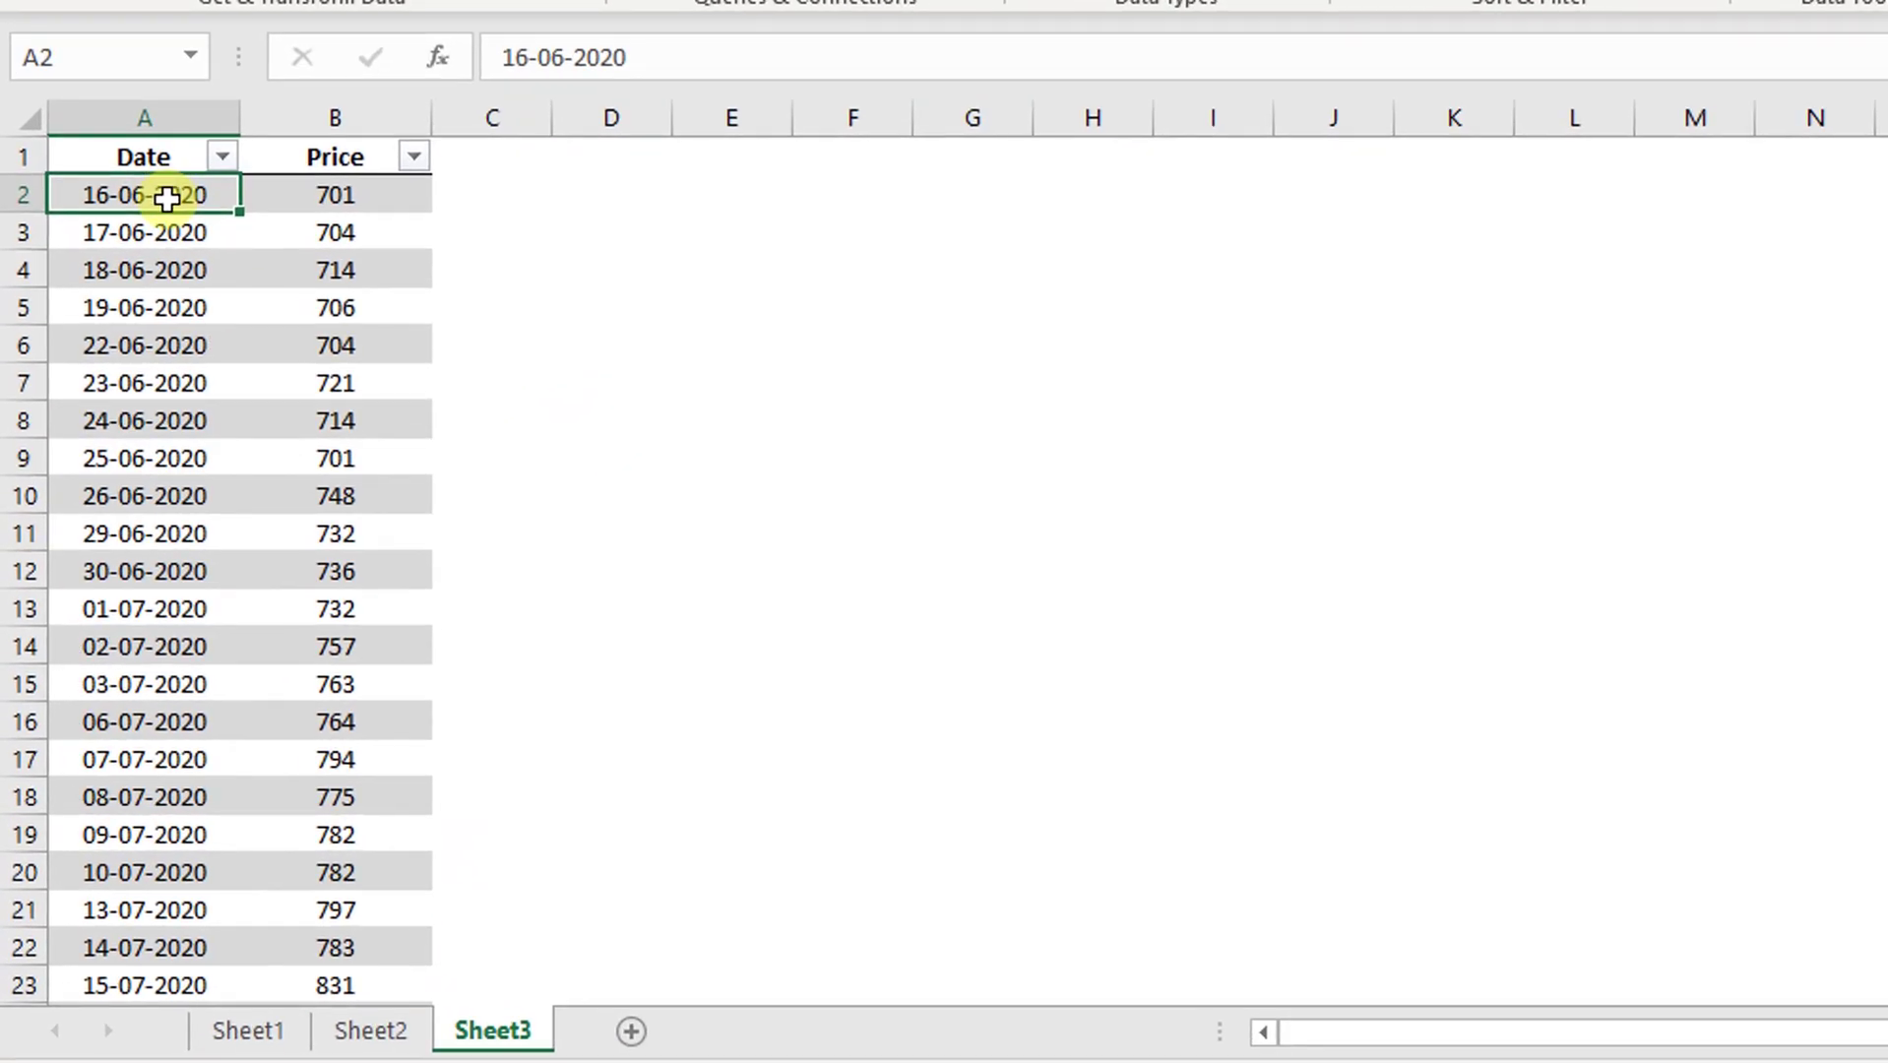
{"action": "left_click", "coordinate": [311, 195]}
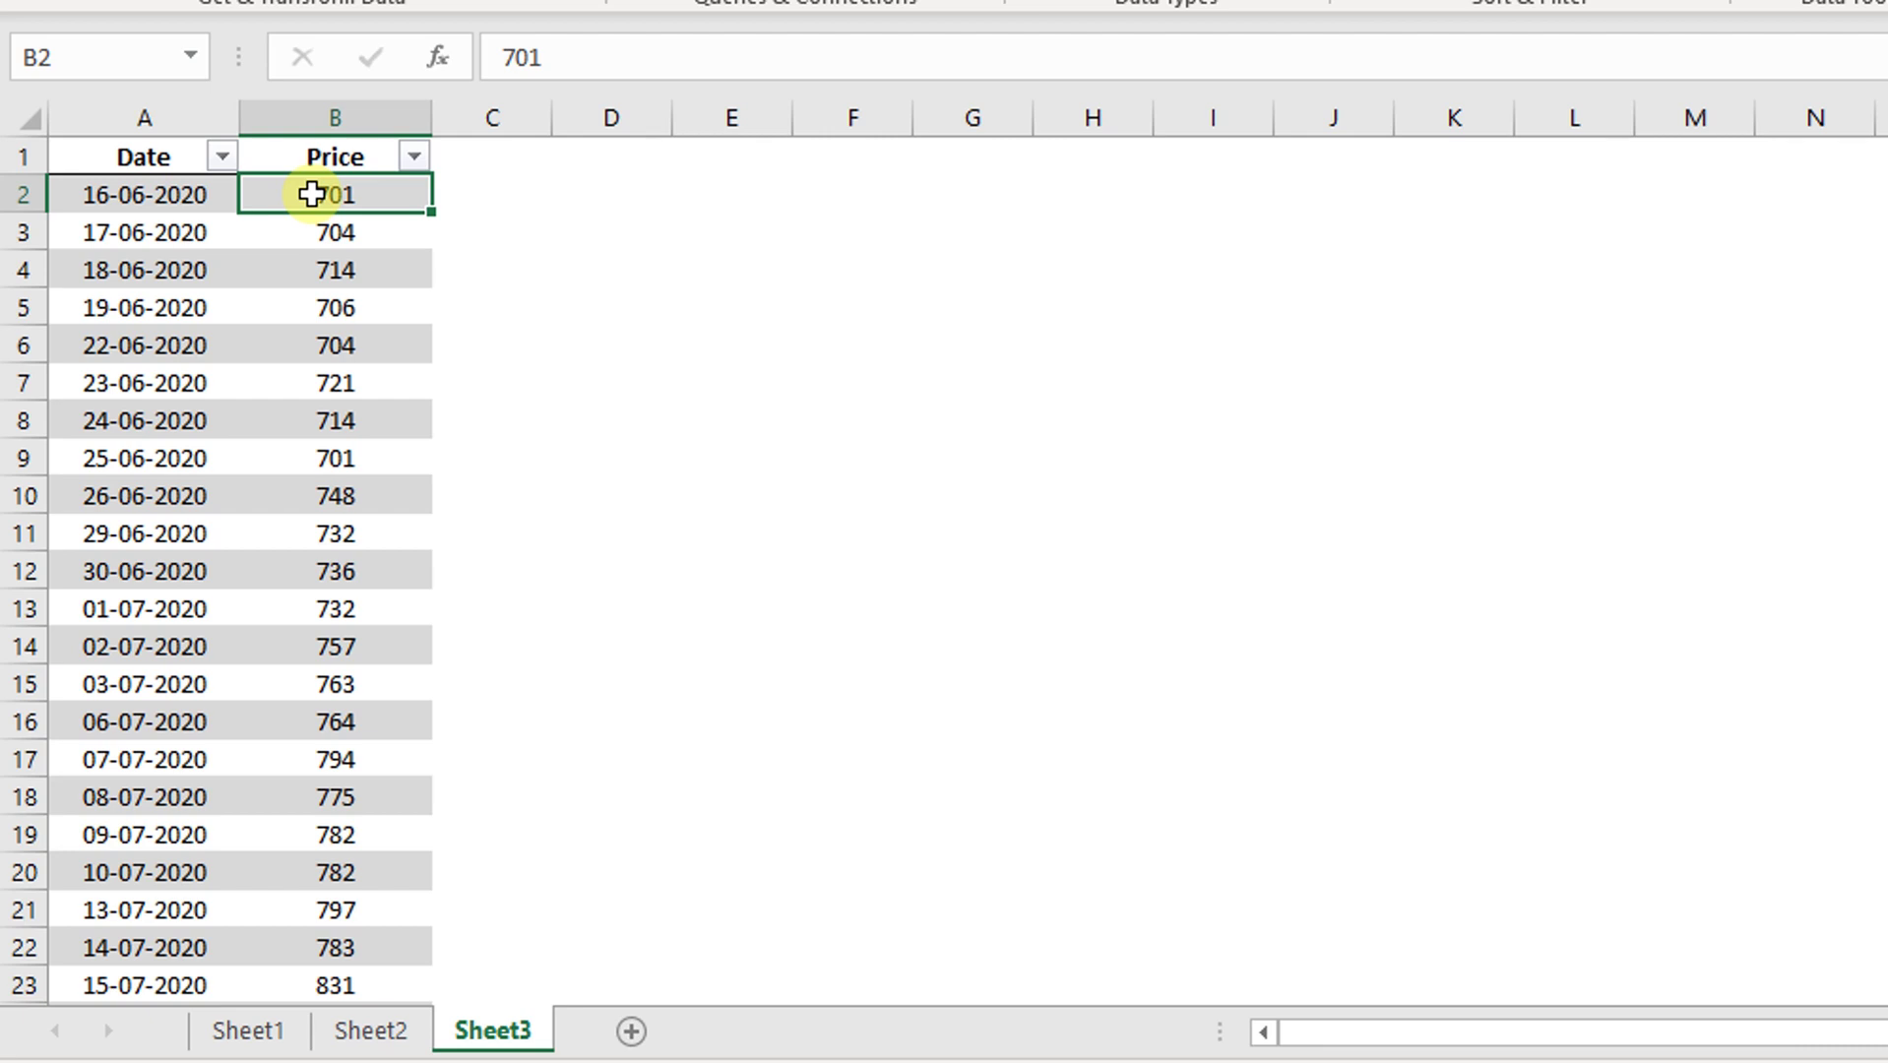
{"action": "left_click", "coordinate": [379, 153]}
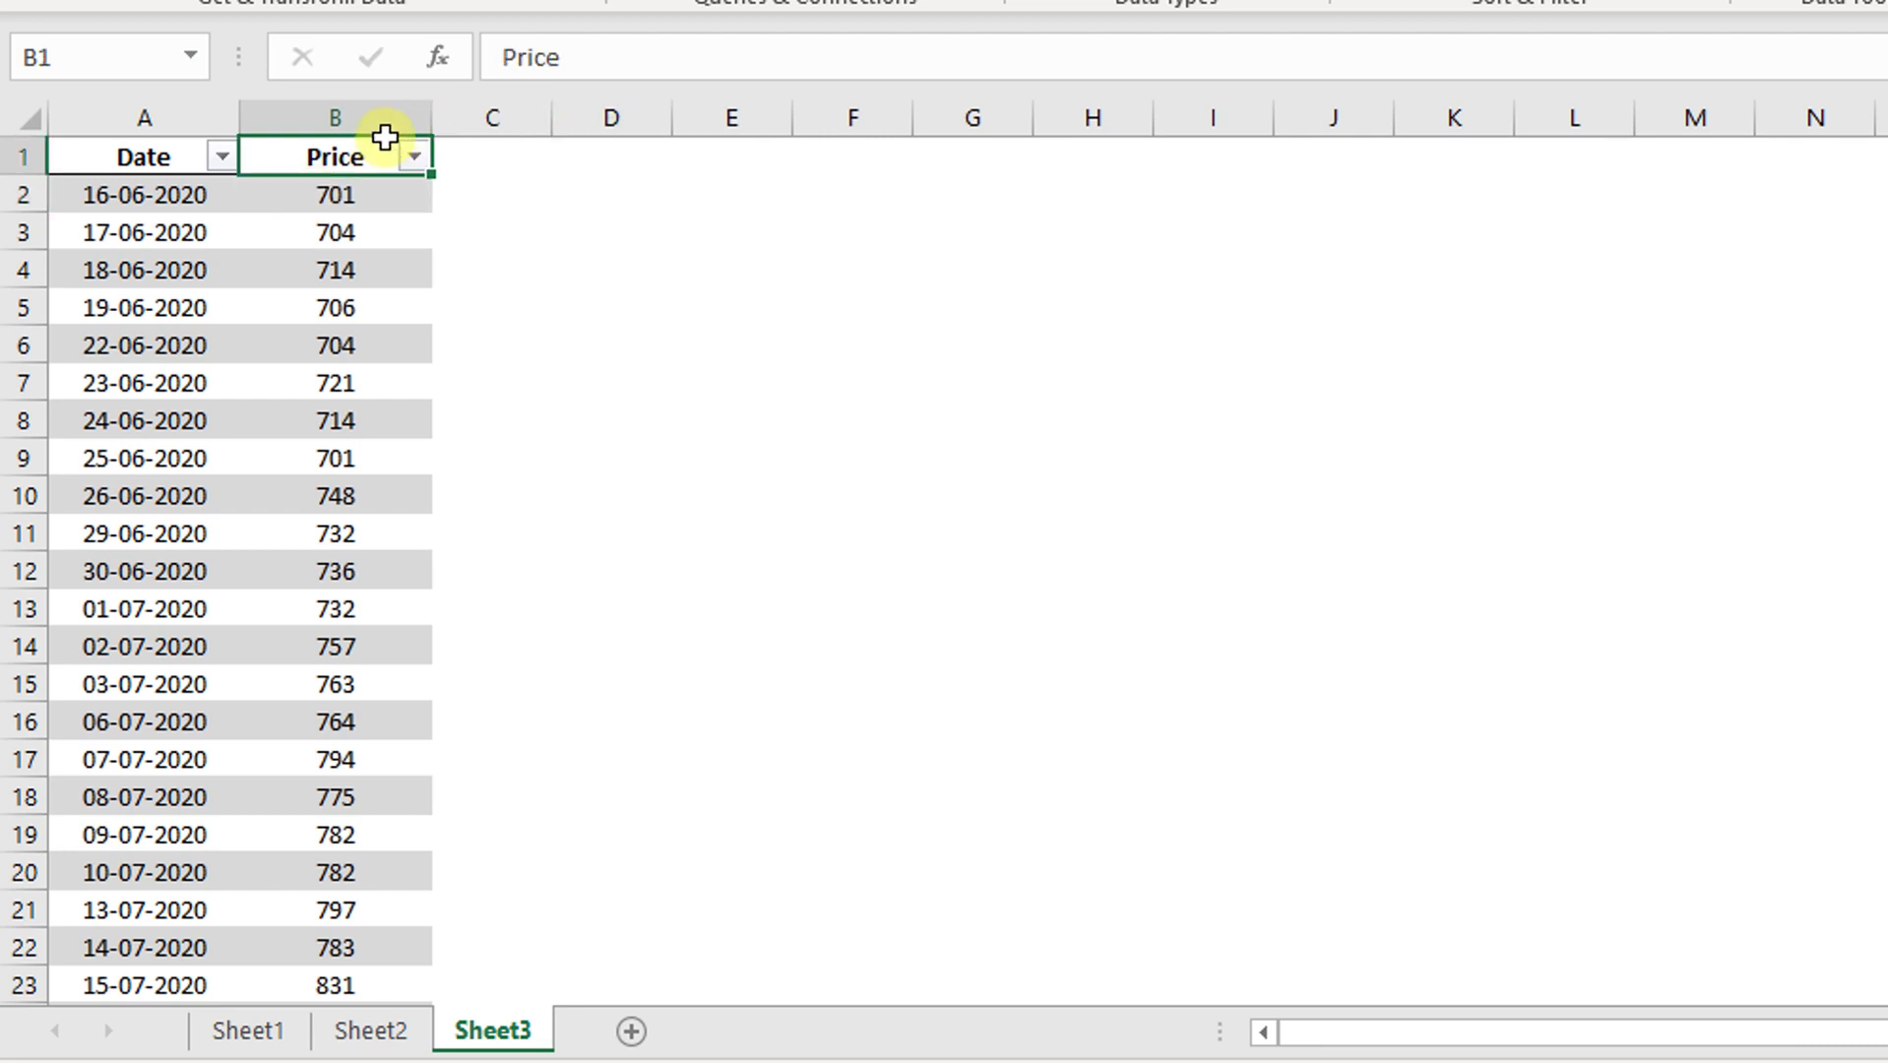
{"action": "key", "text": "Left"}
{"action": "key", "text": "shift+Right"}
{"action": "key", "text": "ctrl+shift+Down"}
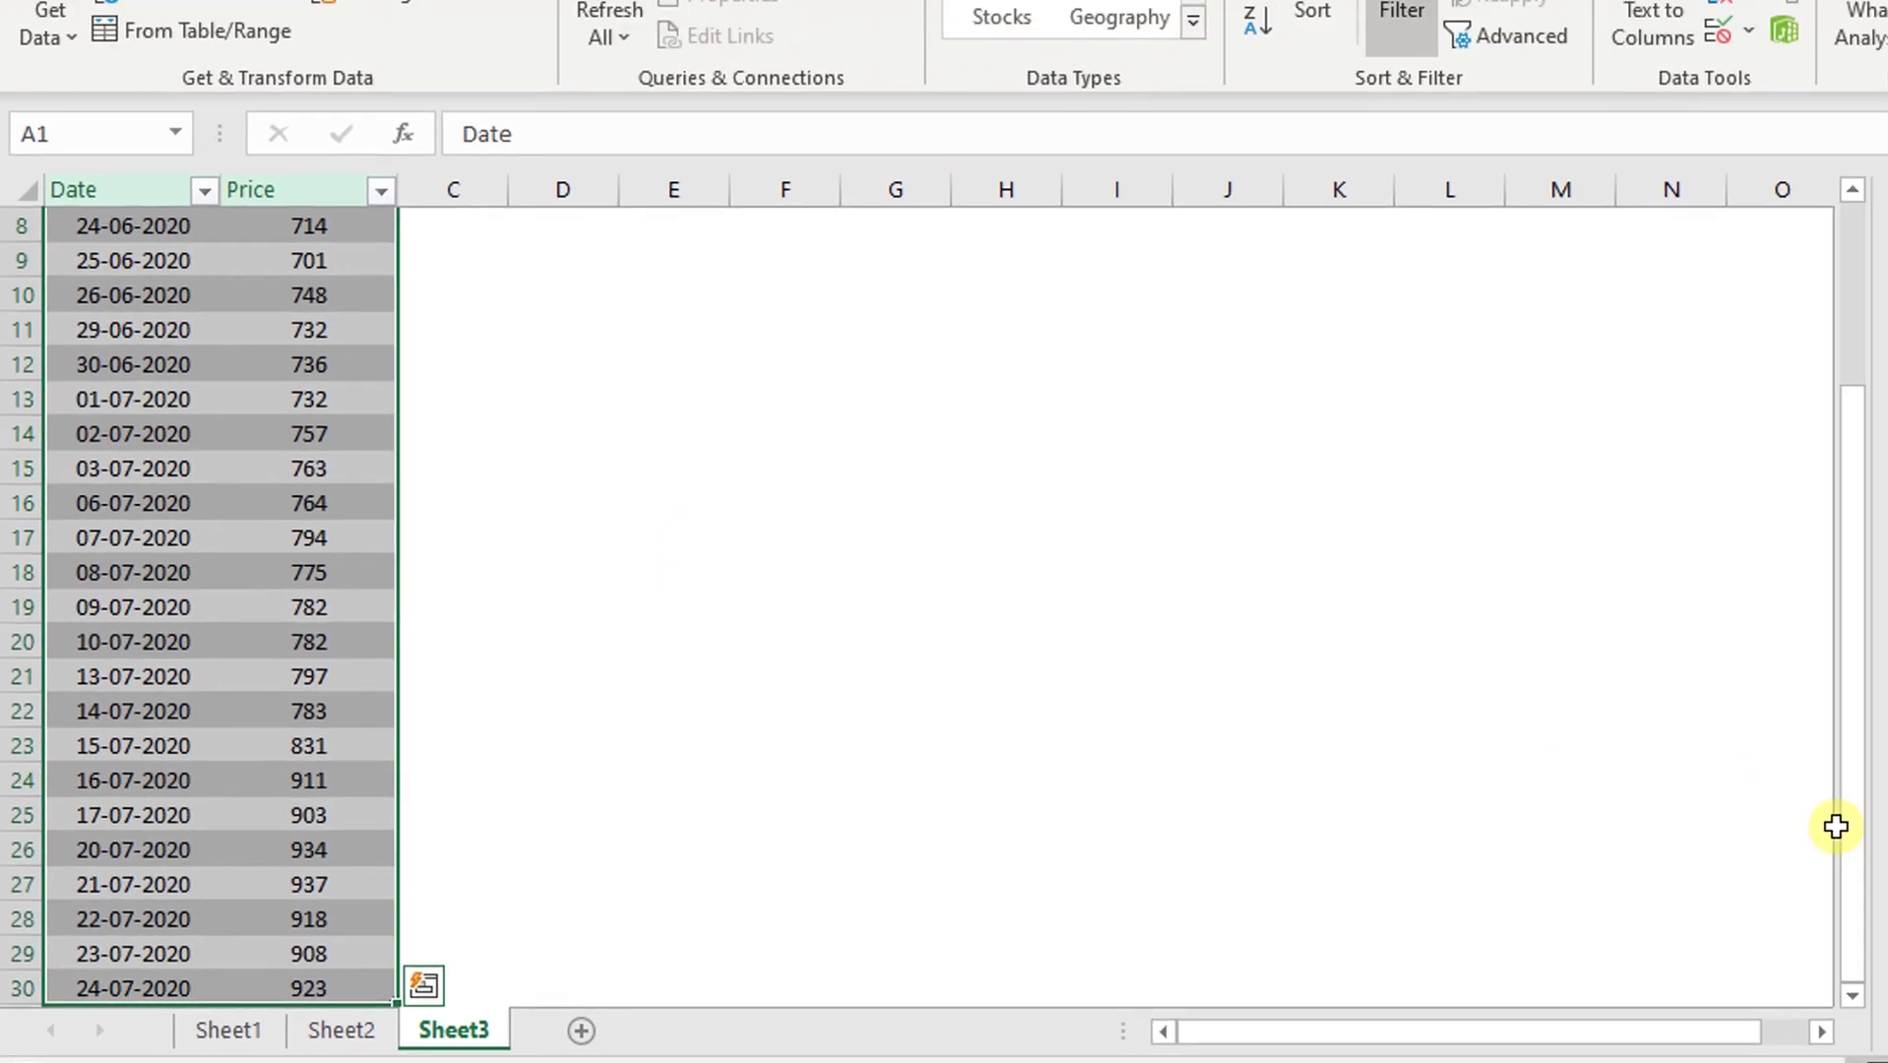
{"action": "scroll", "coordinate": [1837, 748], "scroll_direction": "up", "scroll_amount": 3}
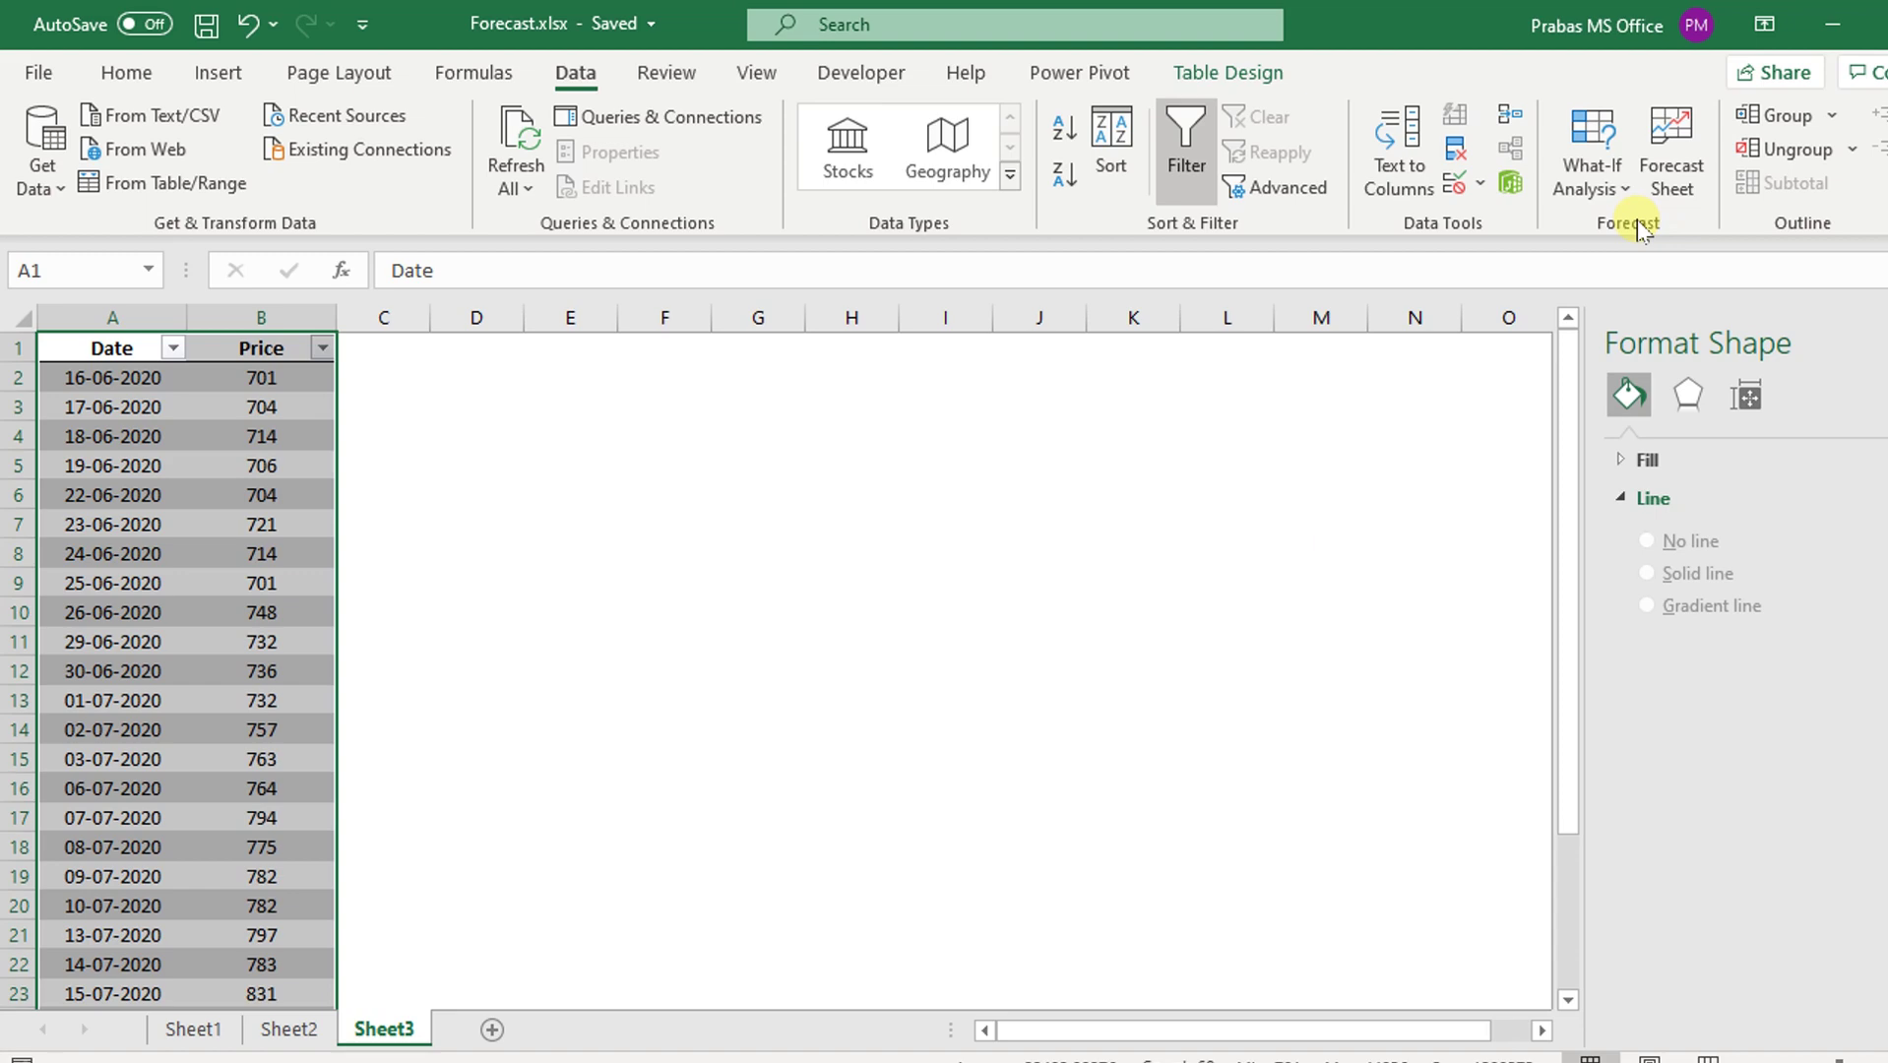
Start a Forecast Sheet from the selected Date and Price table and set the forecast end date to 31-08-2020
{"action": "left_click", "coordinate": [1612, 187]}
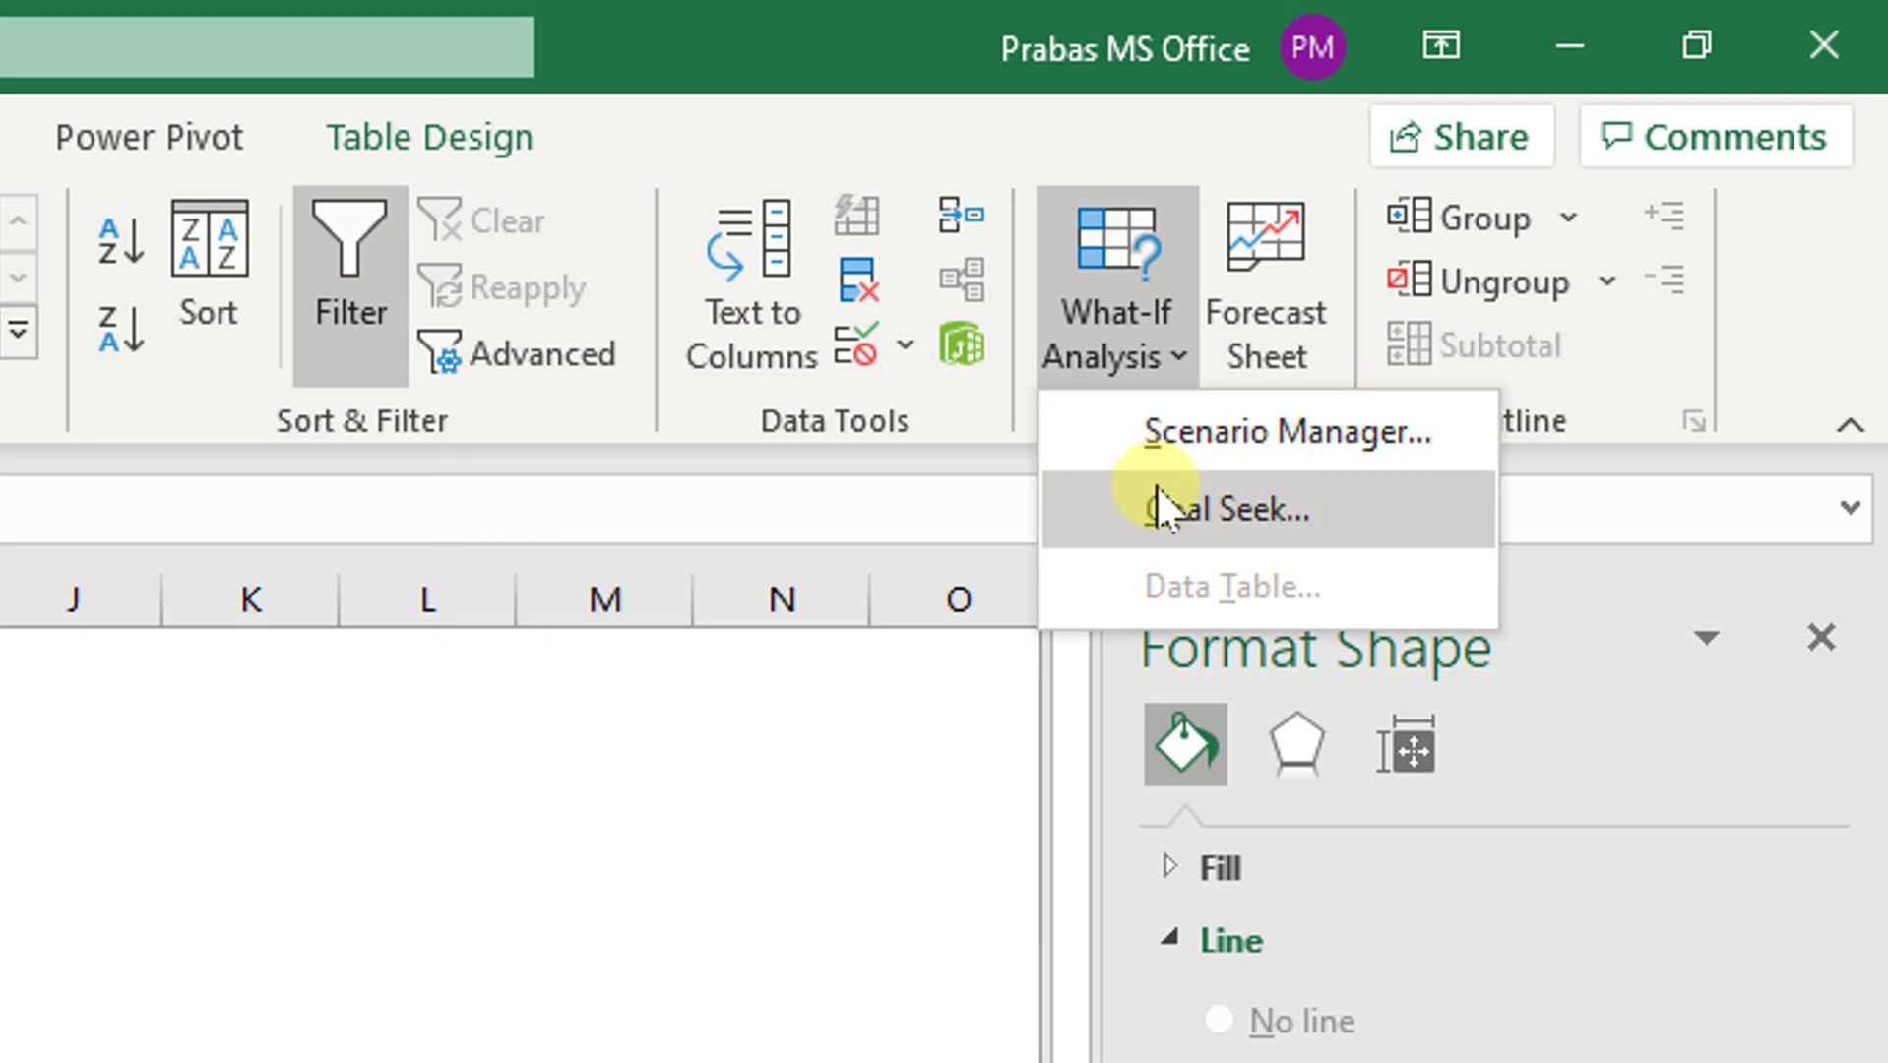
{"action": "left_click", "coordinate": [935, 138]}
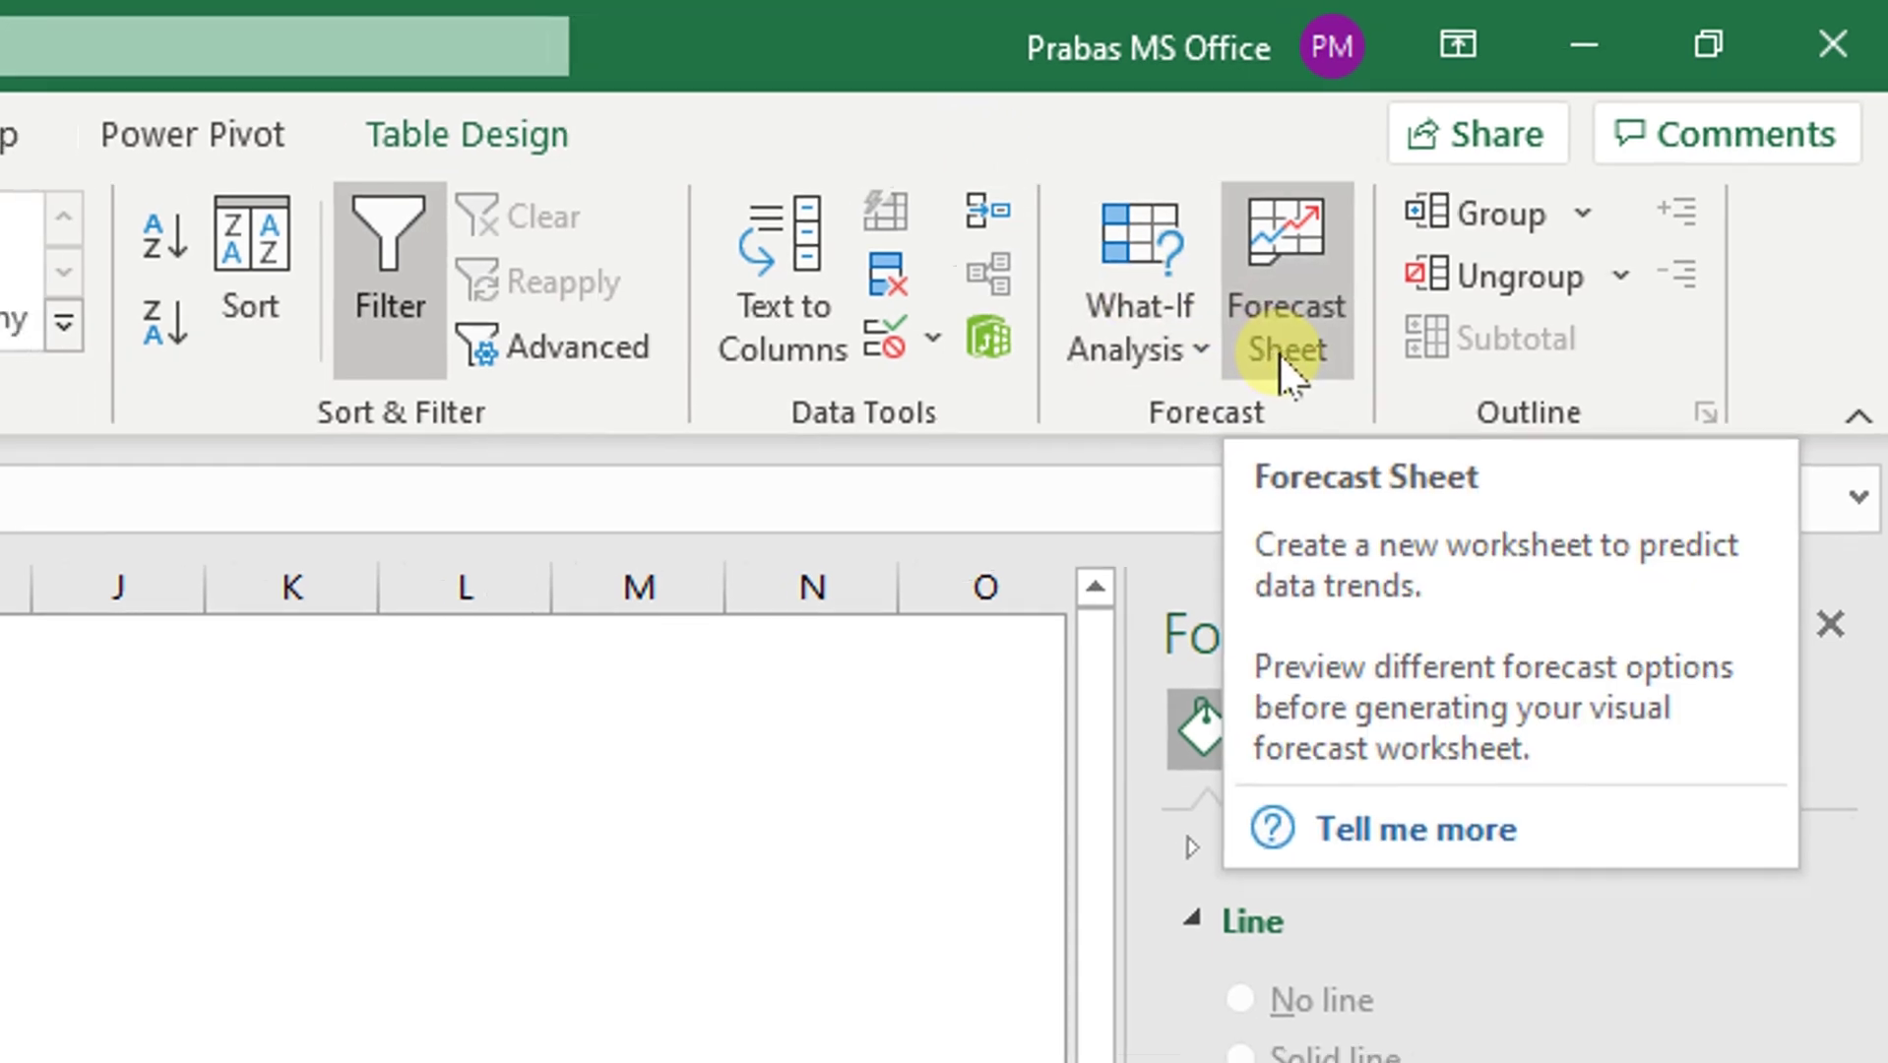
{"action": "left_click", "coordinate": [1265, 369]}
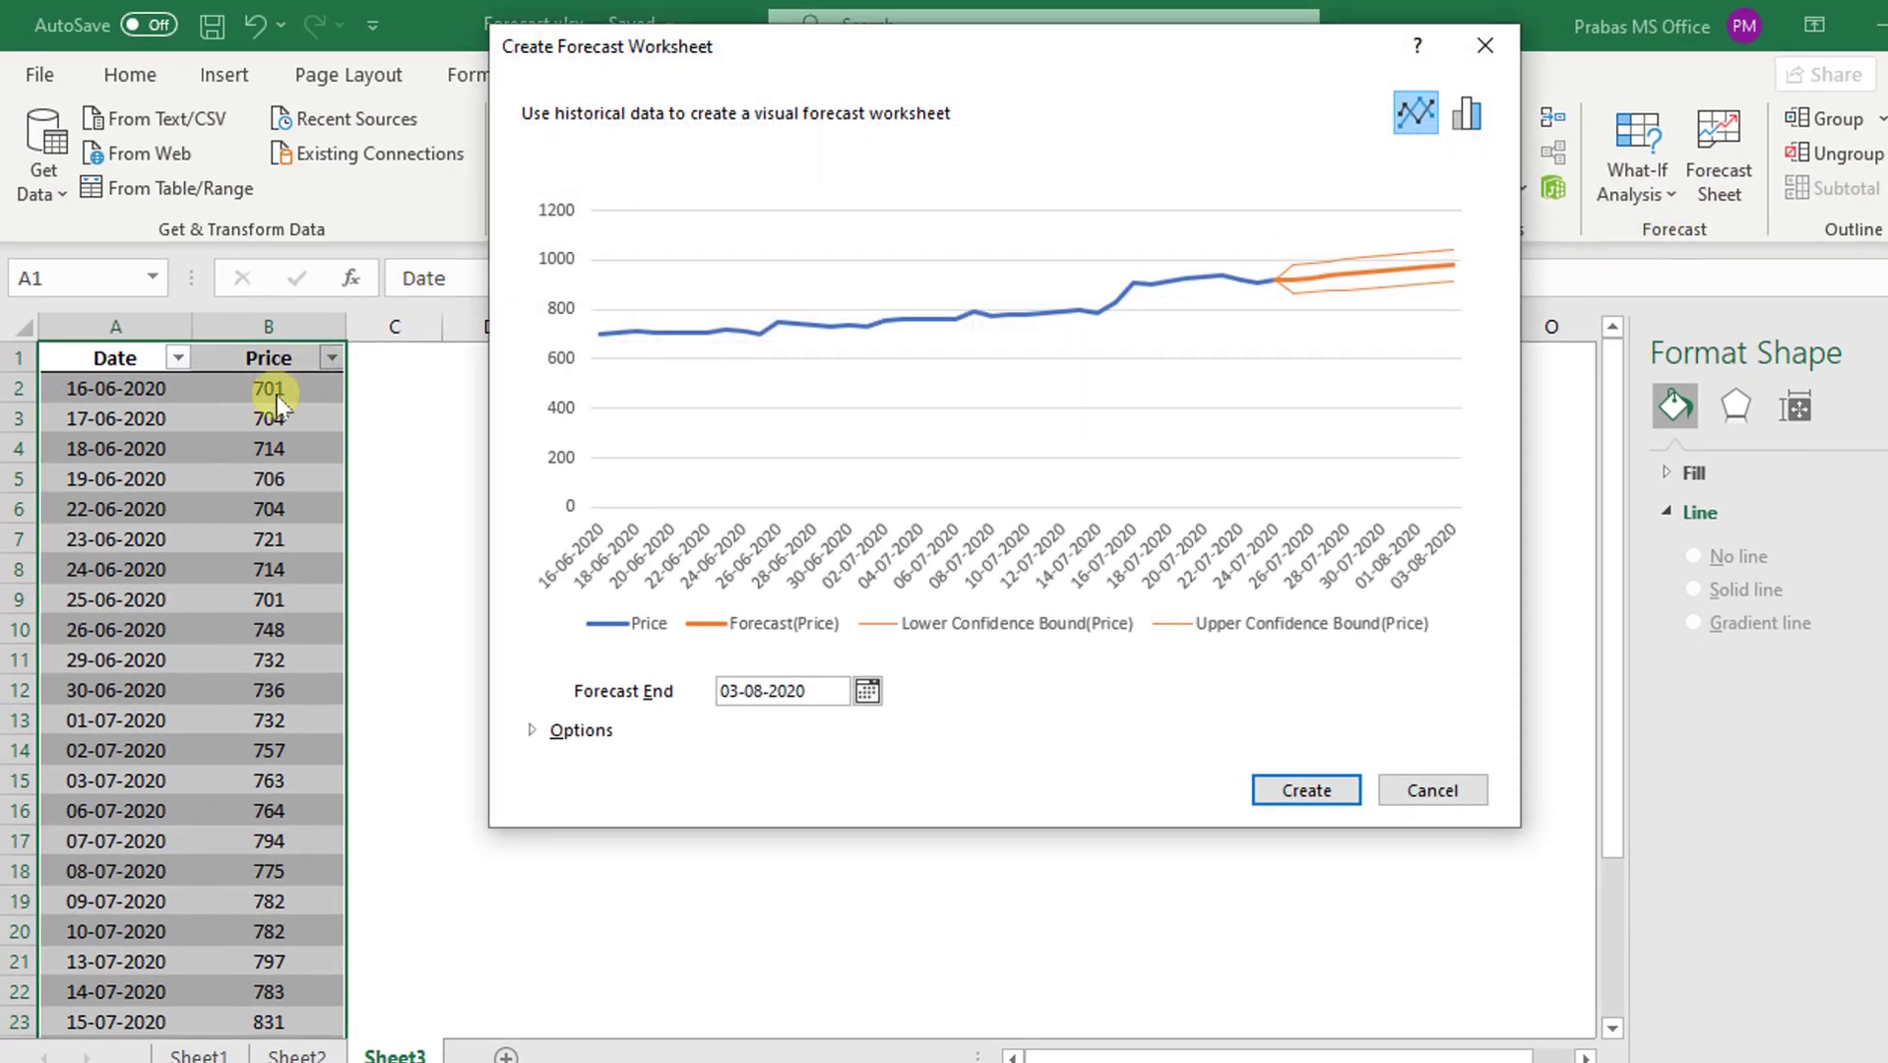
{"action": "left_click_drag", "start_coordinate": [809, 66], "coordinate": [798, 192]}
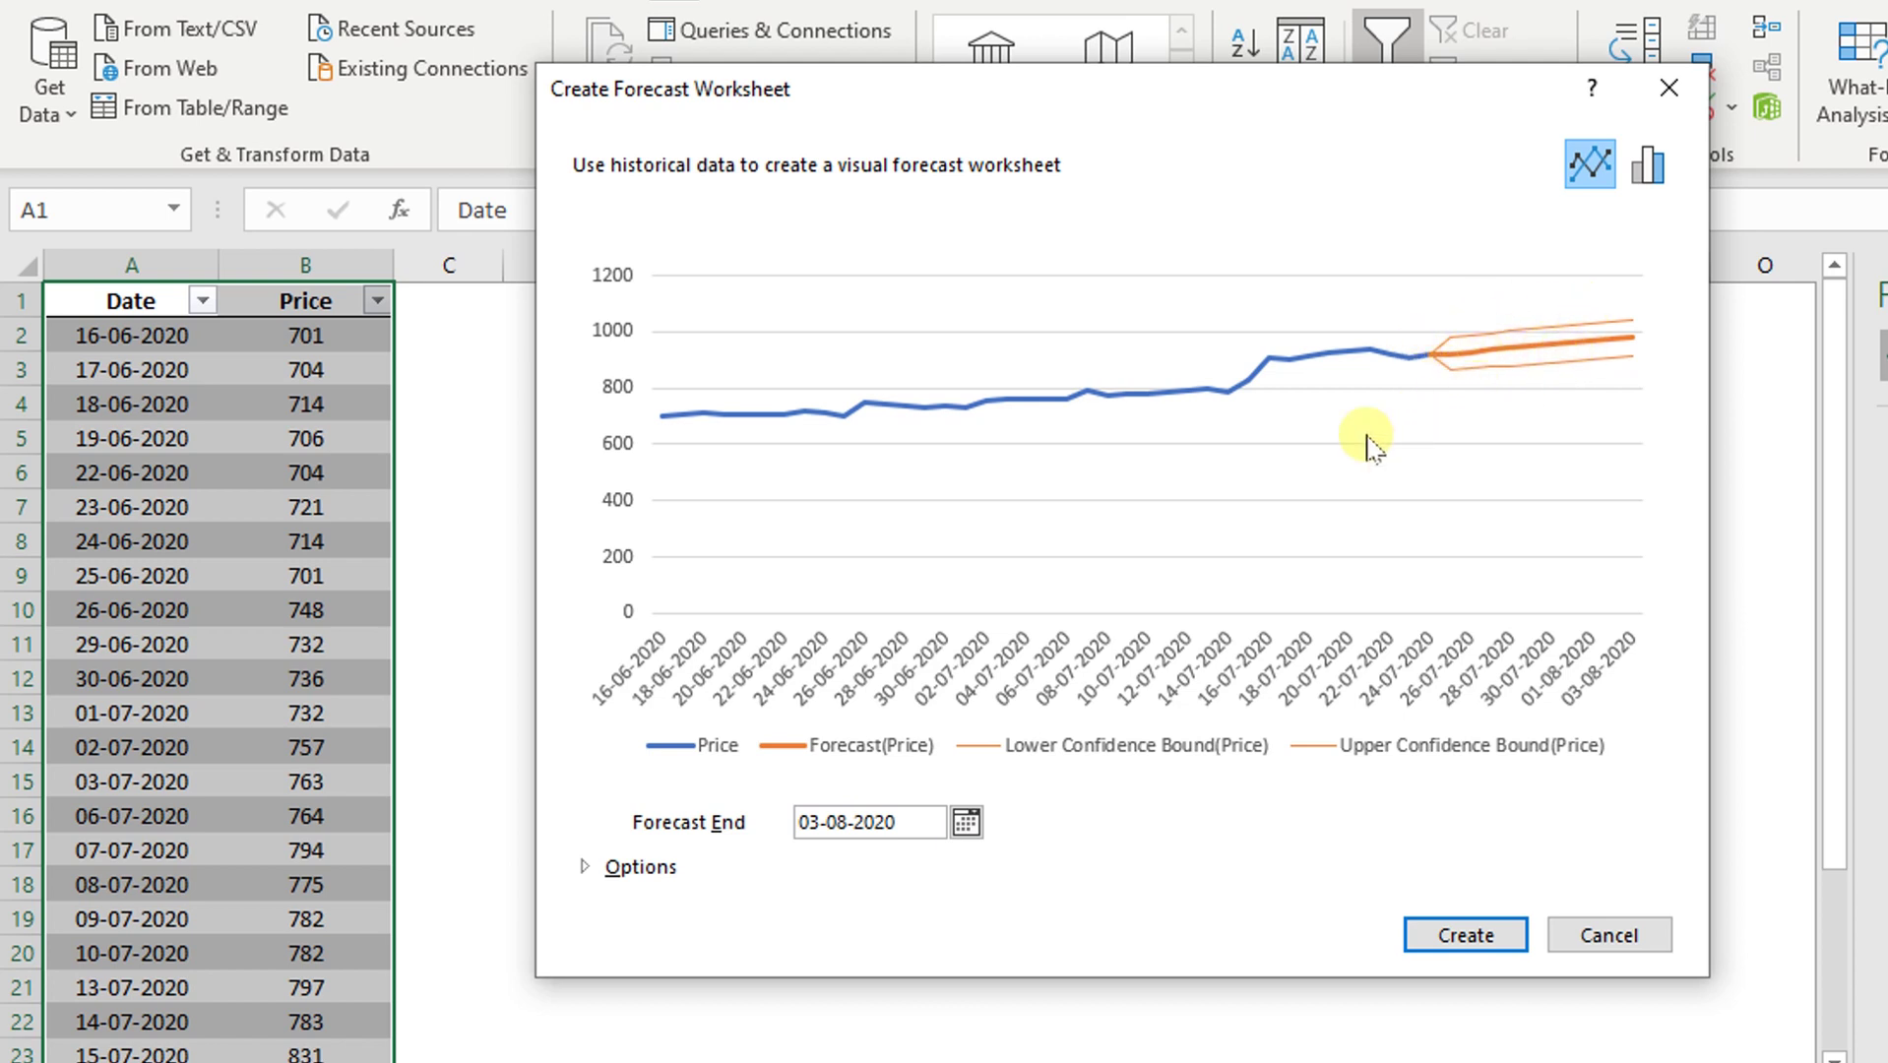
{"action": "left_click", "coordinate": [967, 824]}
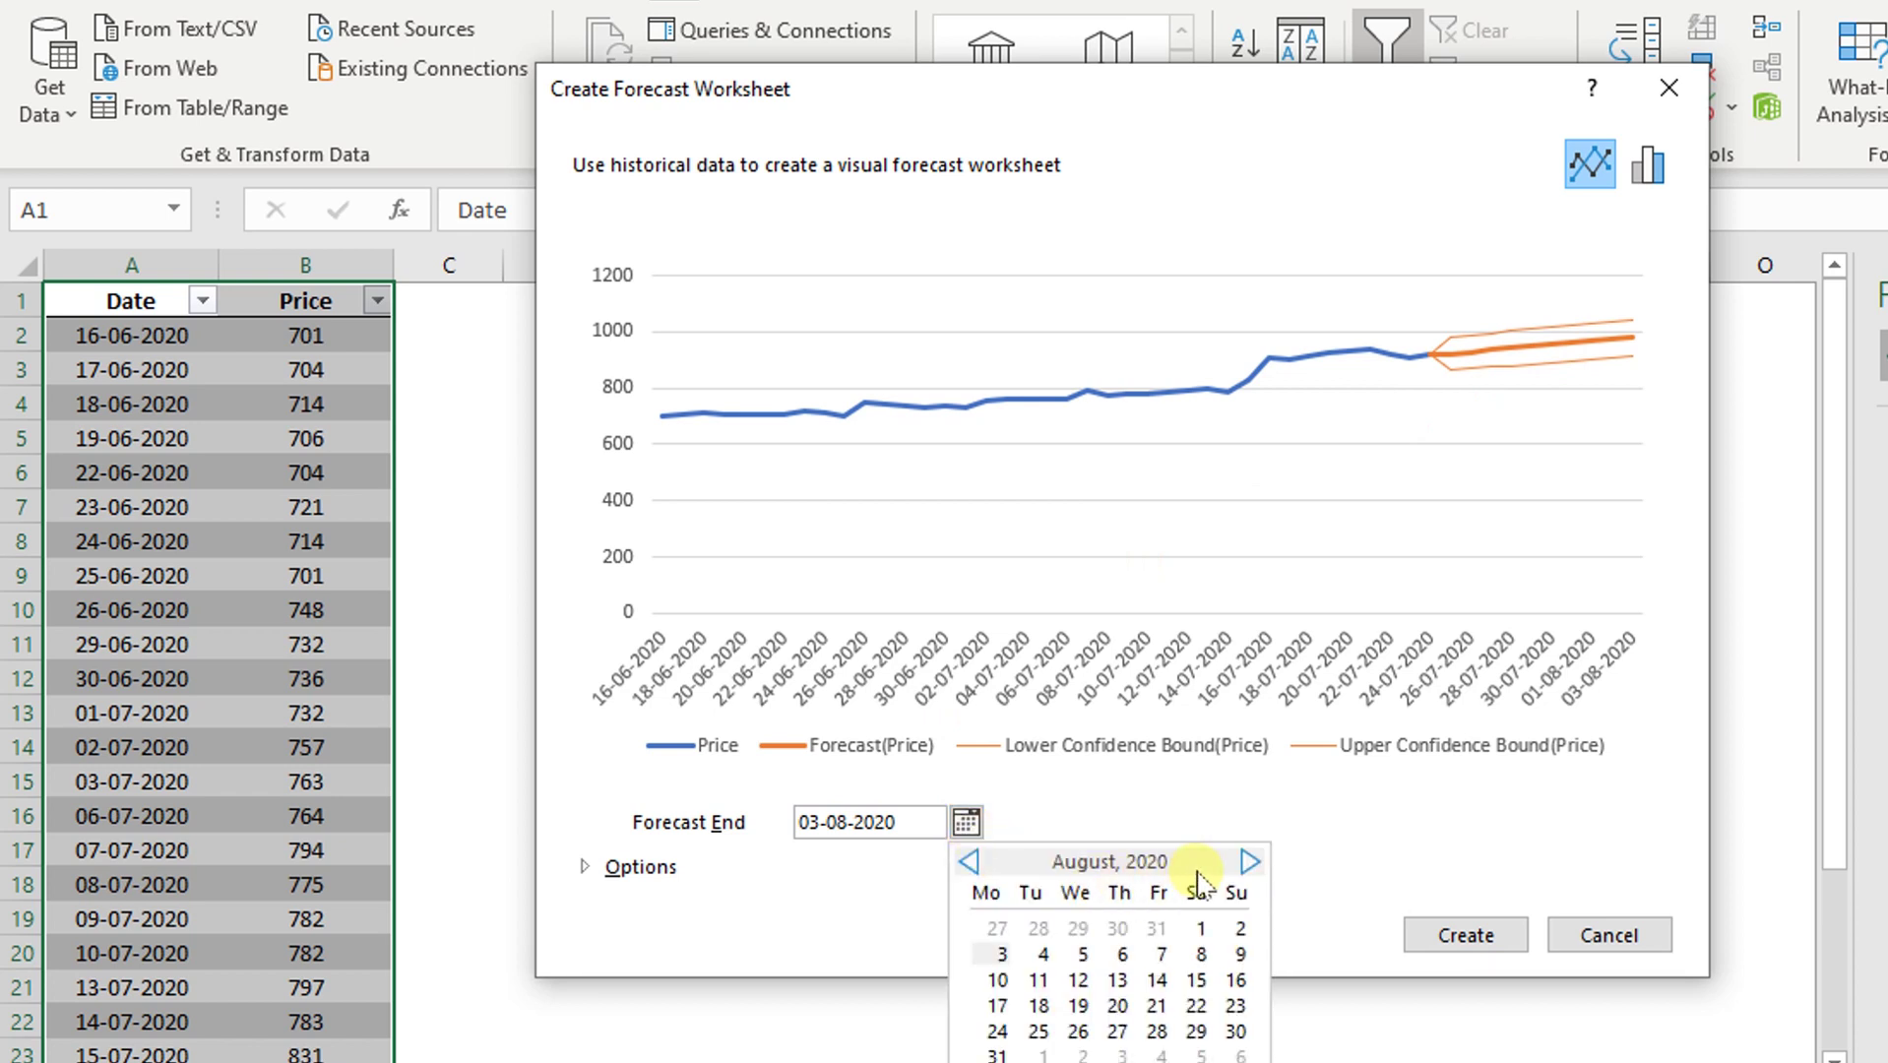
{"action": "left_click", "coordinate": [1249, 862]}
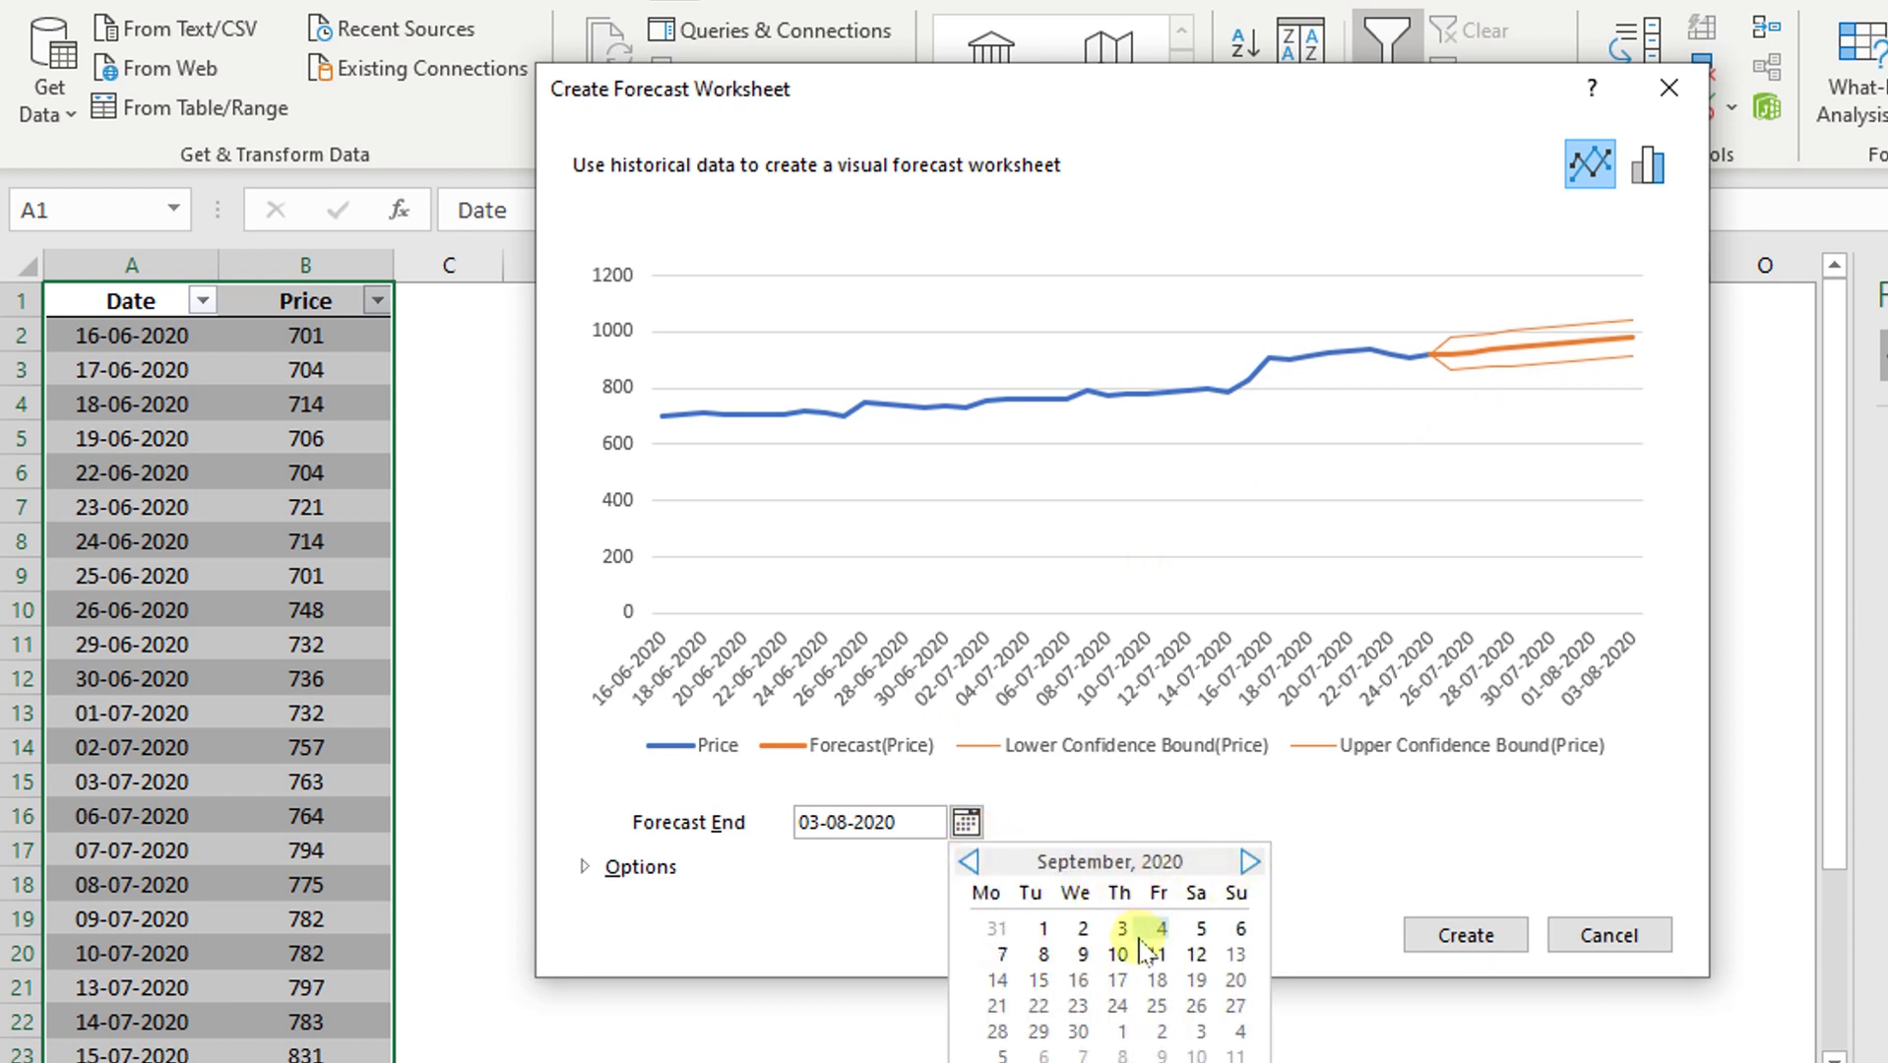
{"action": "left_click", "coordinate": [969, 864]}
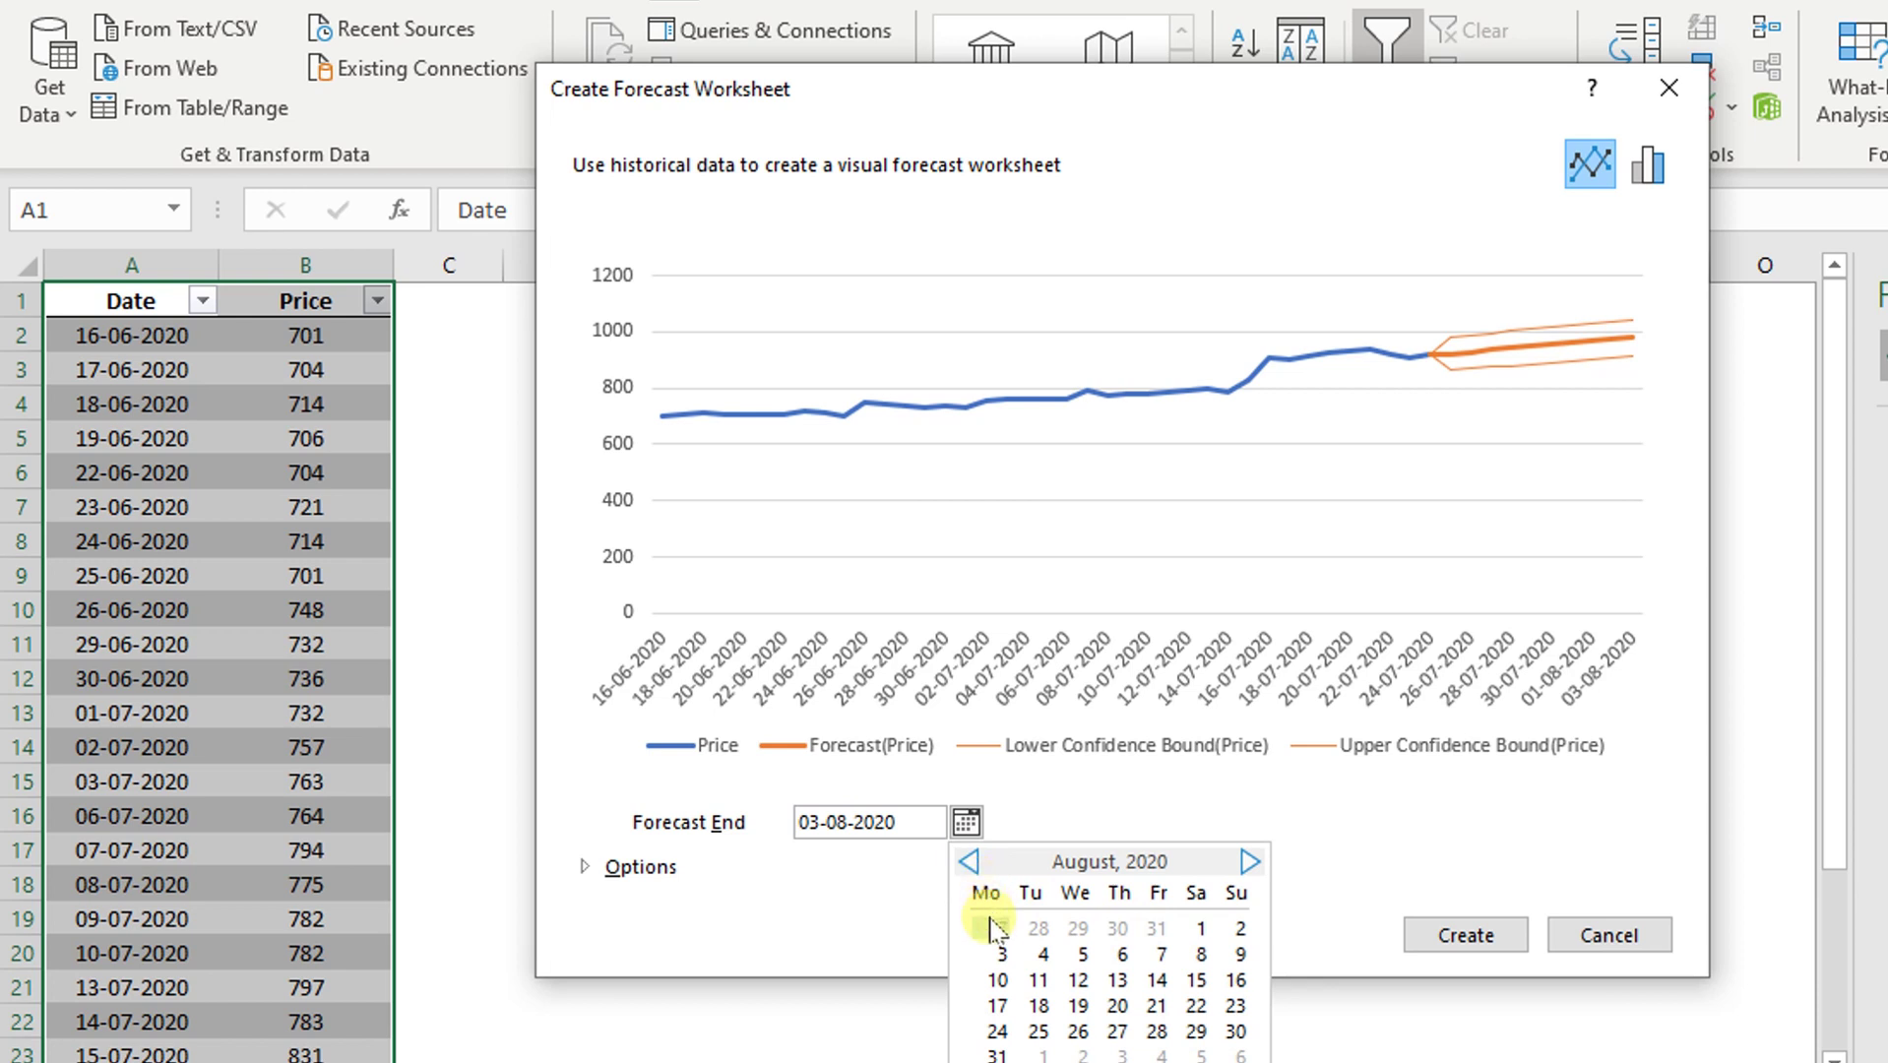
{"action": "left_click", "coordinate": [997, 1055]}
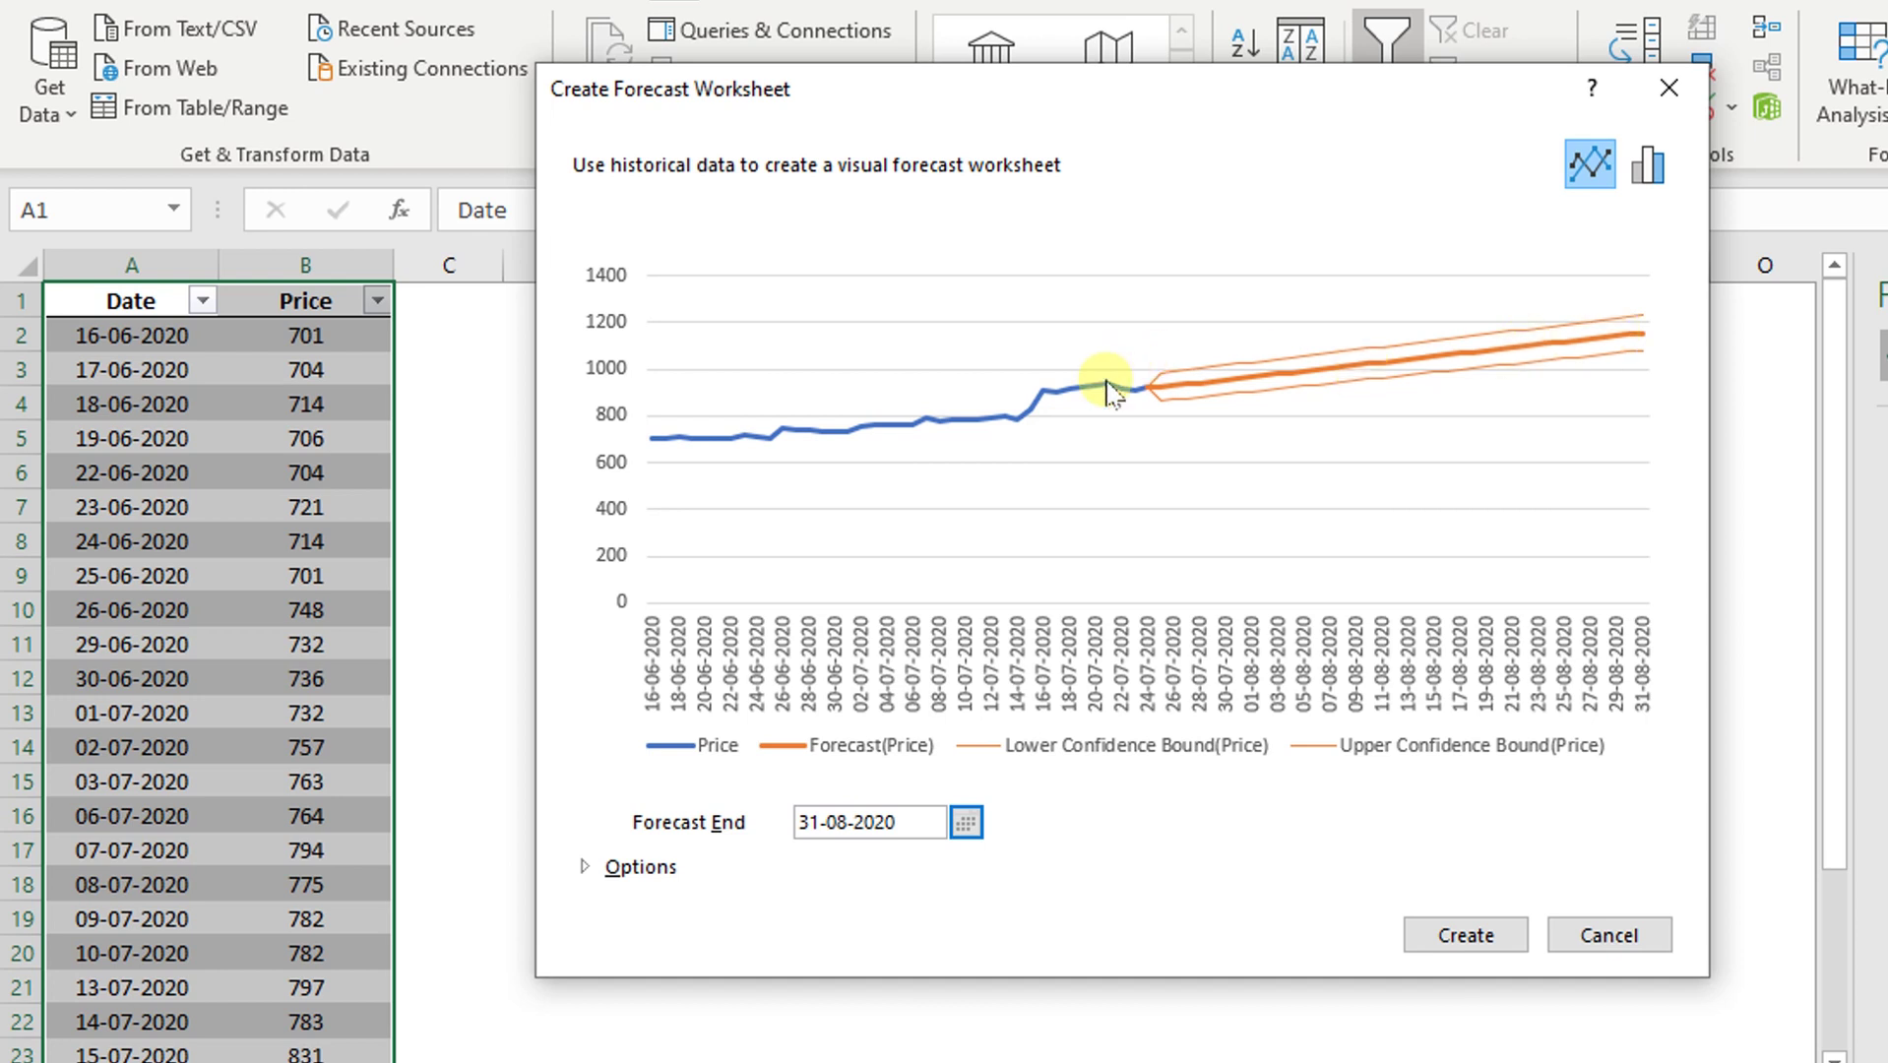
Check the additional forecast options without changing them and create the forecast worksheet with a line chart
{"action": "left_click", "coordinate": [588, 868]}
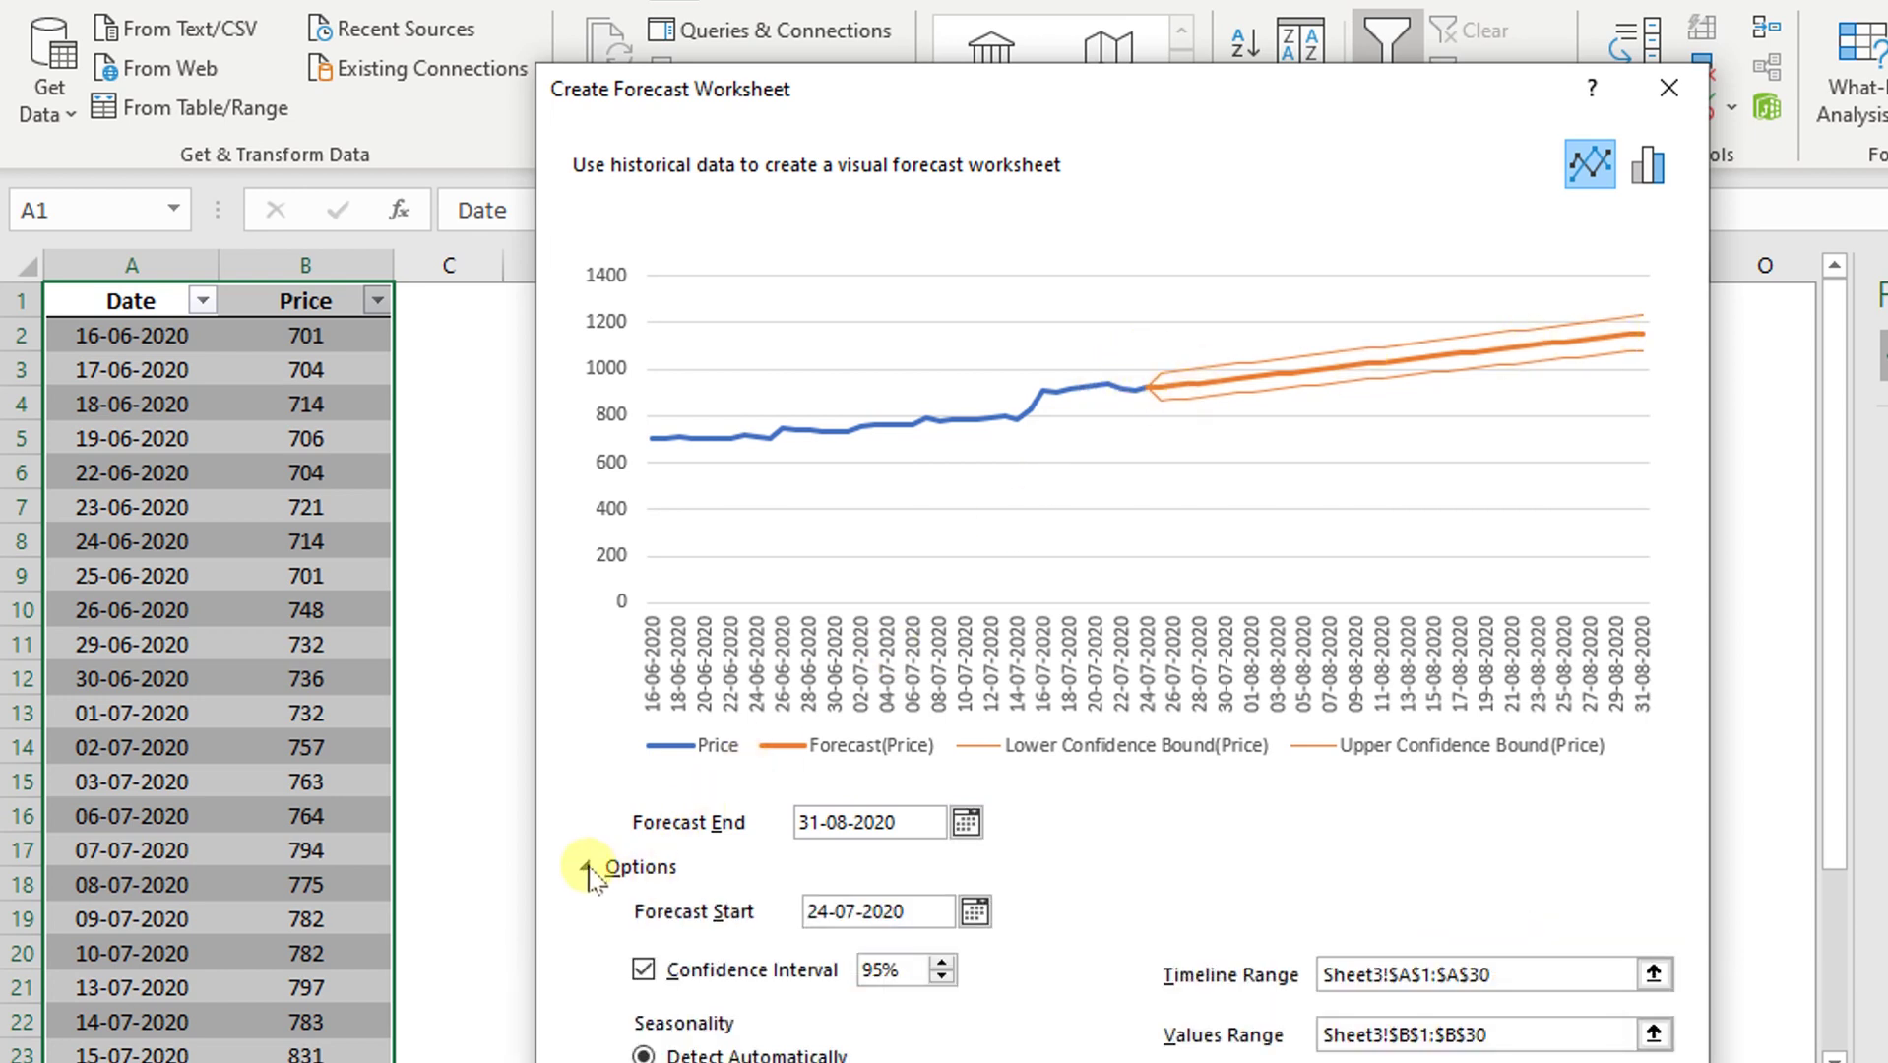
{"action": "left_click", "coordinate": [587, 868]}
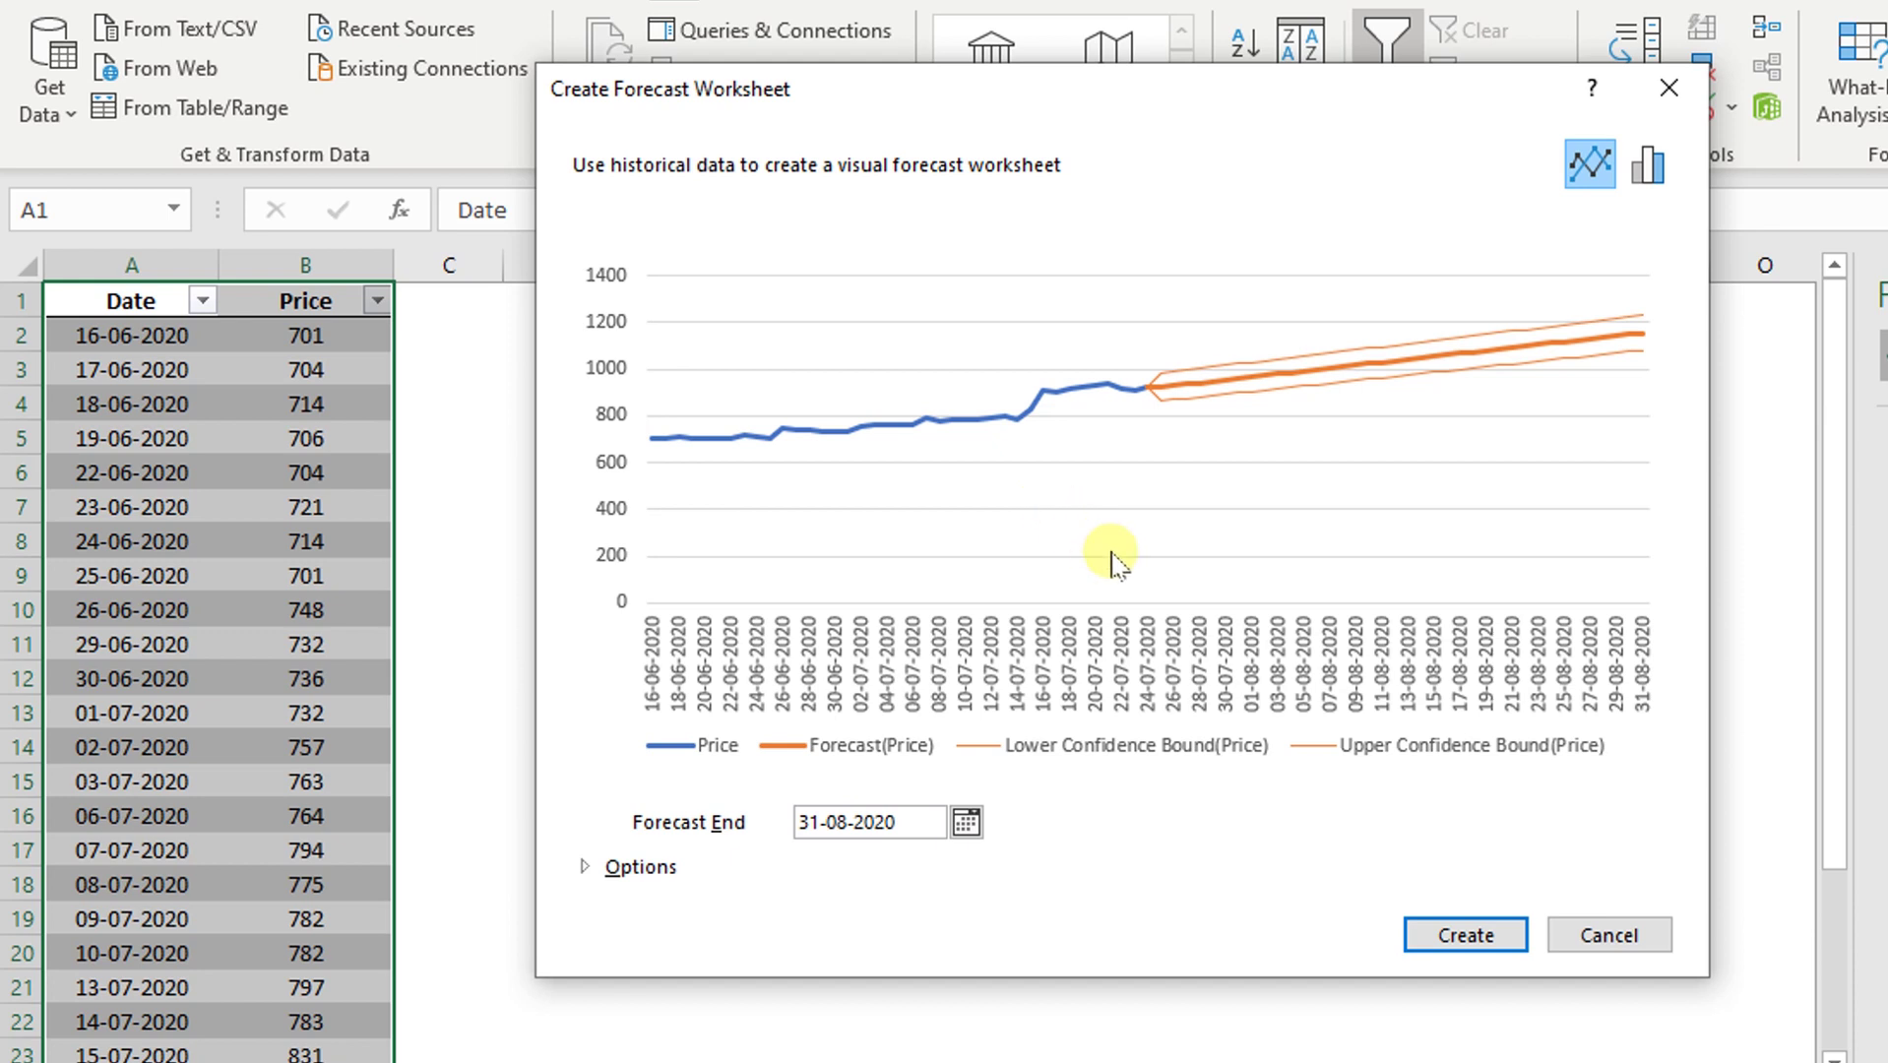
{"action": "left_click", "coordinate": [1476, 933]}
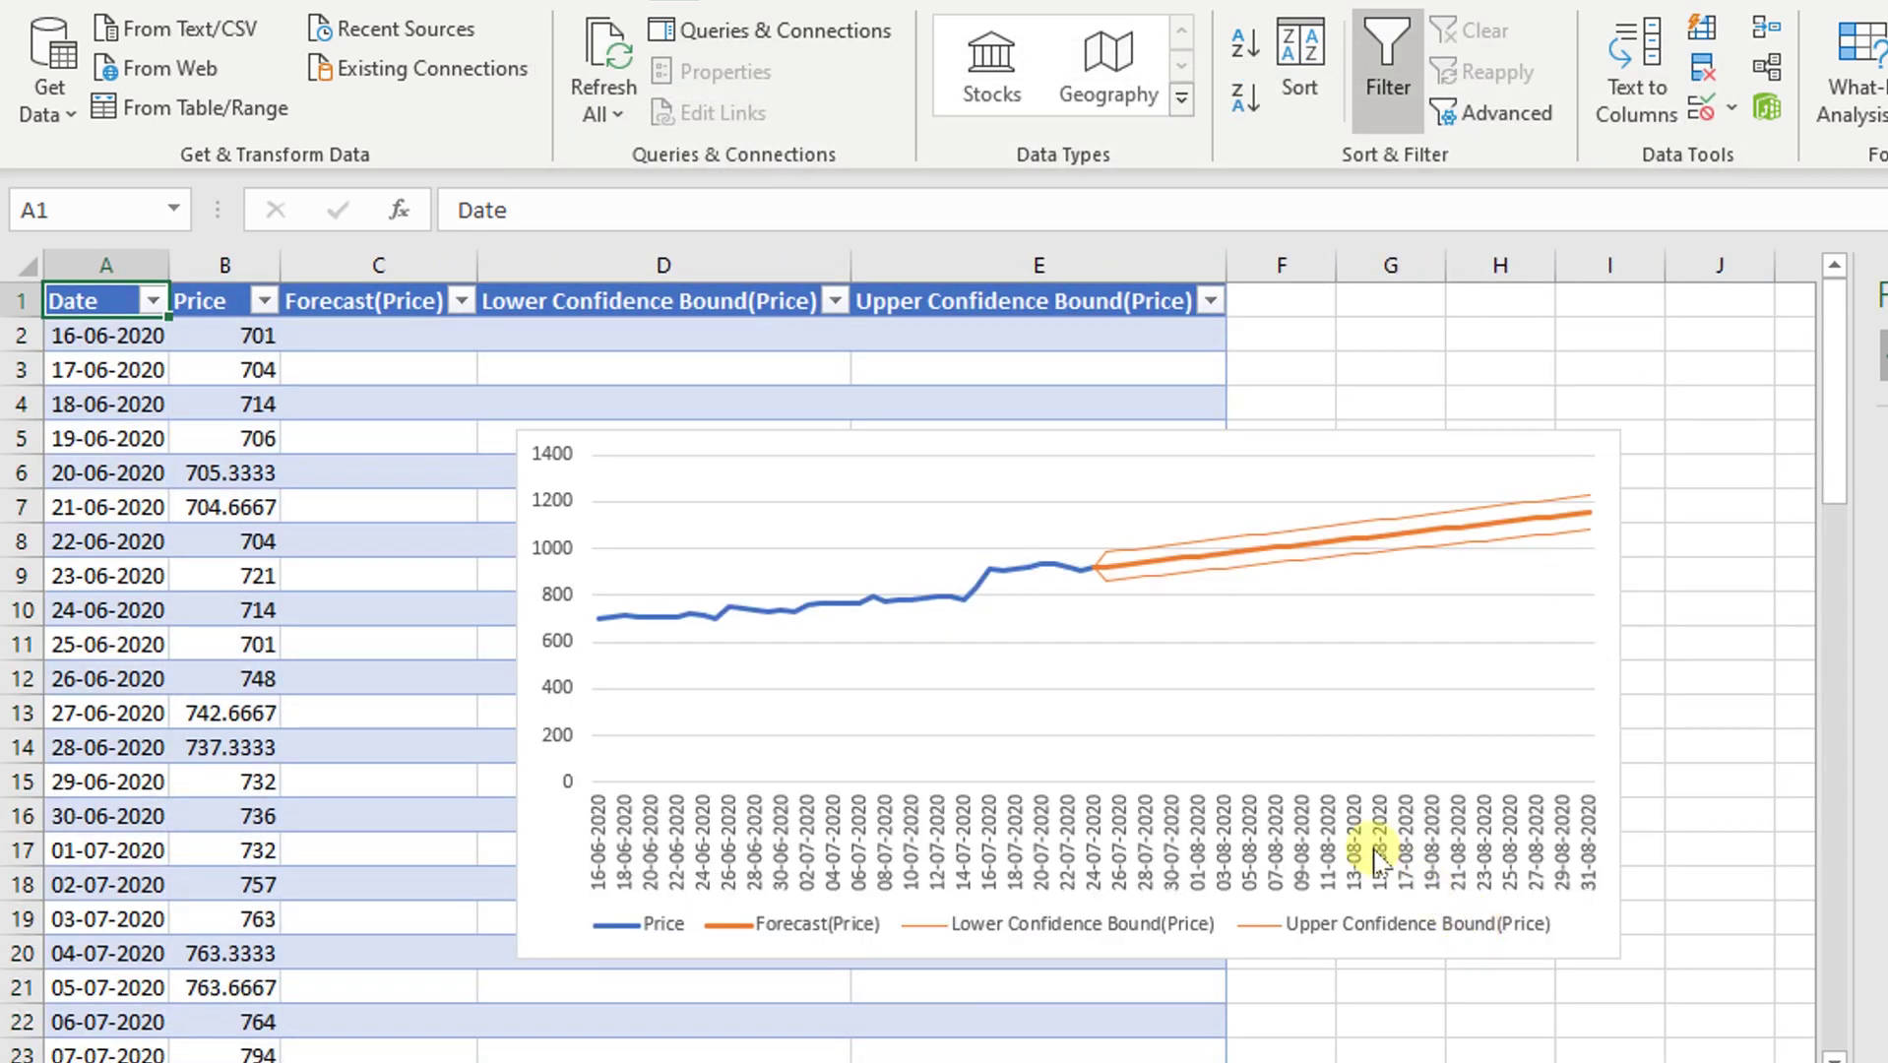
Move the forecast chart clear of the table and inspect the forecast and confidence bound values down through the August 2020 rows
{"action": "left_click_drag", "start_coordinate": [662, 442], "coordinate": [855, 421]}
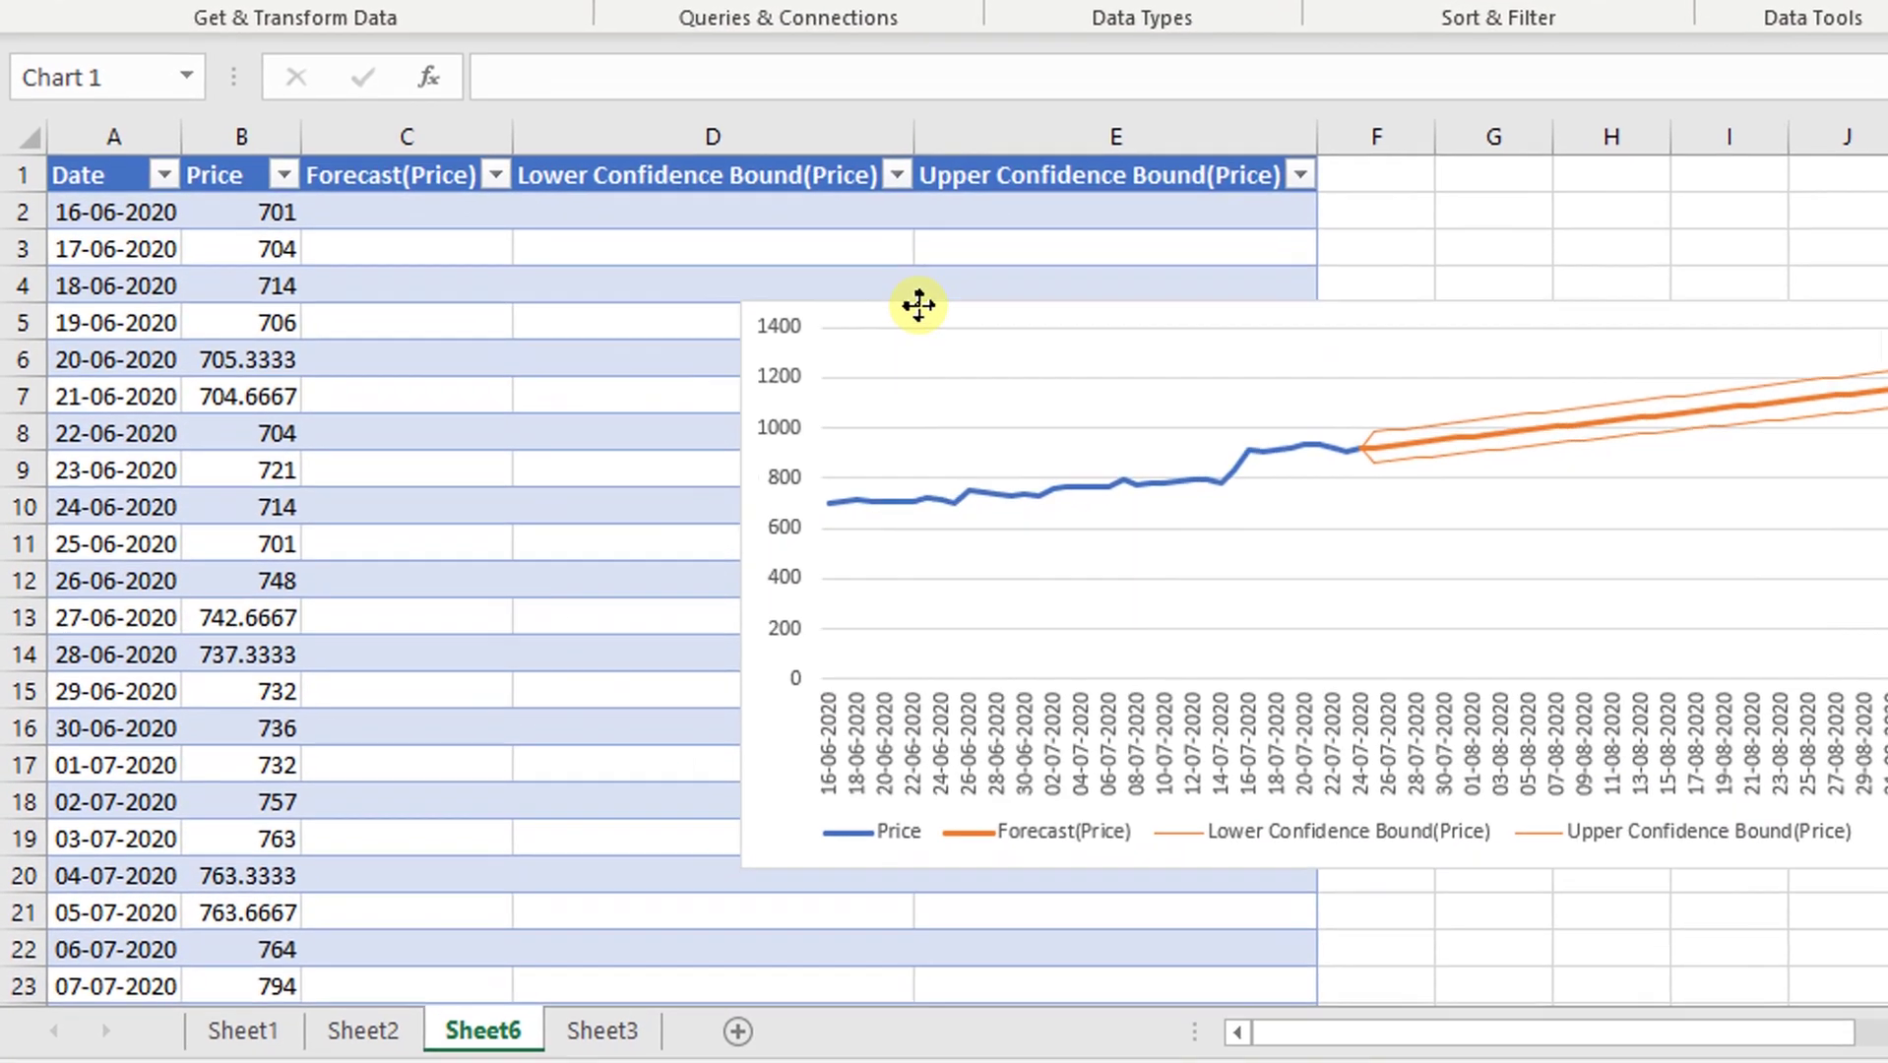
{"action": "left_click_drag", "start_coordinate": [918, 305], "coordinate": [1473, 158]}
{"action": "scroll", "coordinate": [432, 261], "scroll_direction": "down", "scroll_amount": 11}
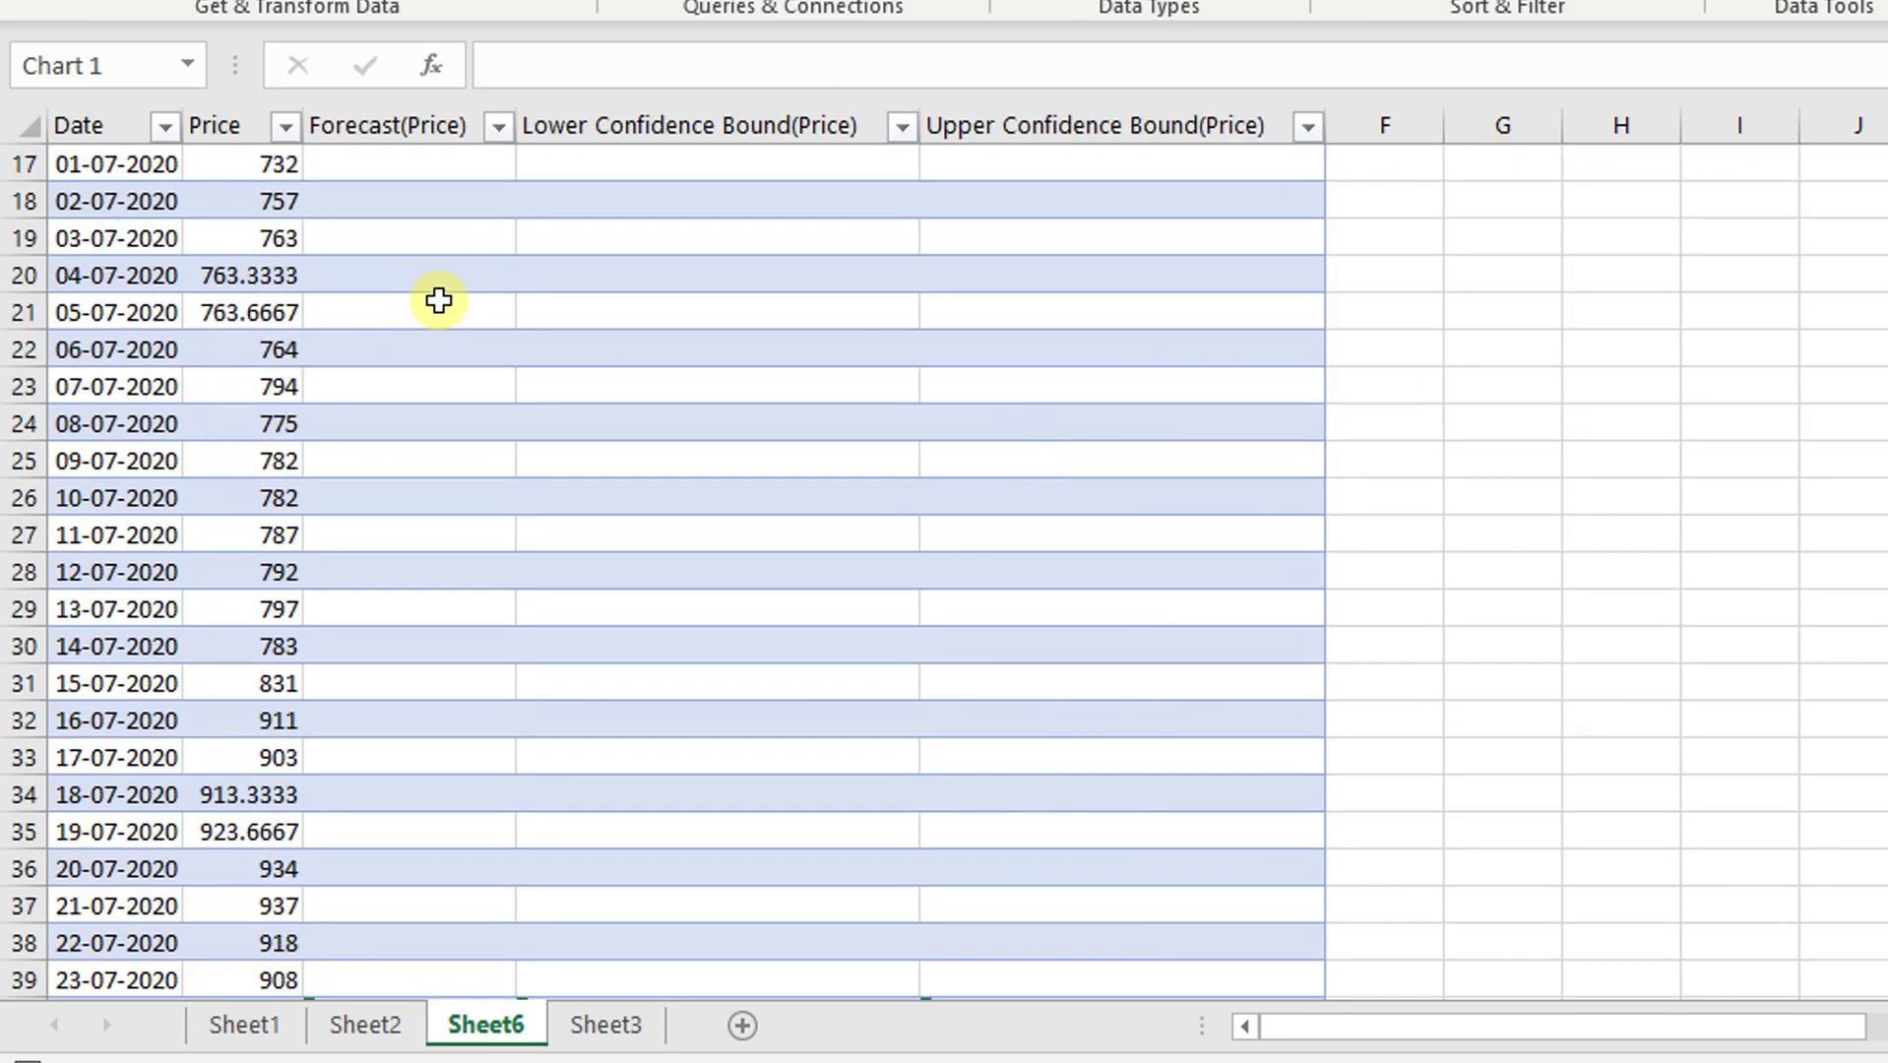
{"action": "scroll", "coordinate": [462, 339], "scroll_direction": "down", "scroll_amount": 3}
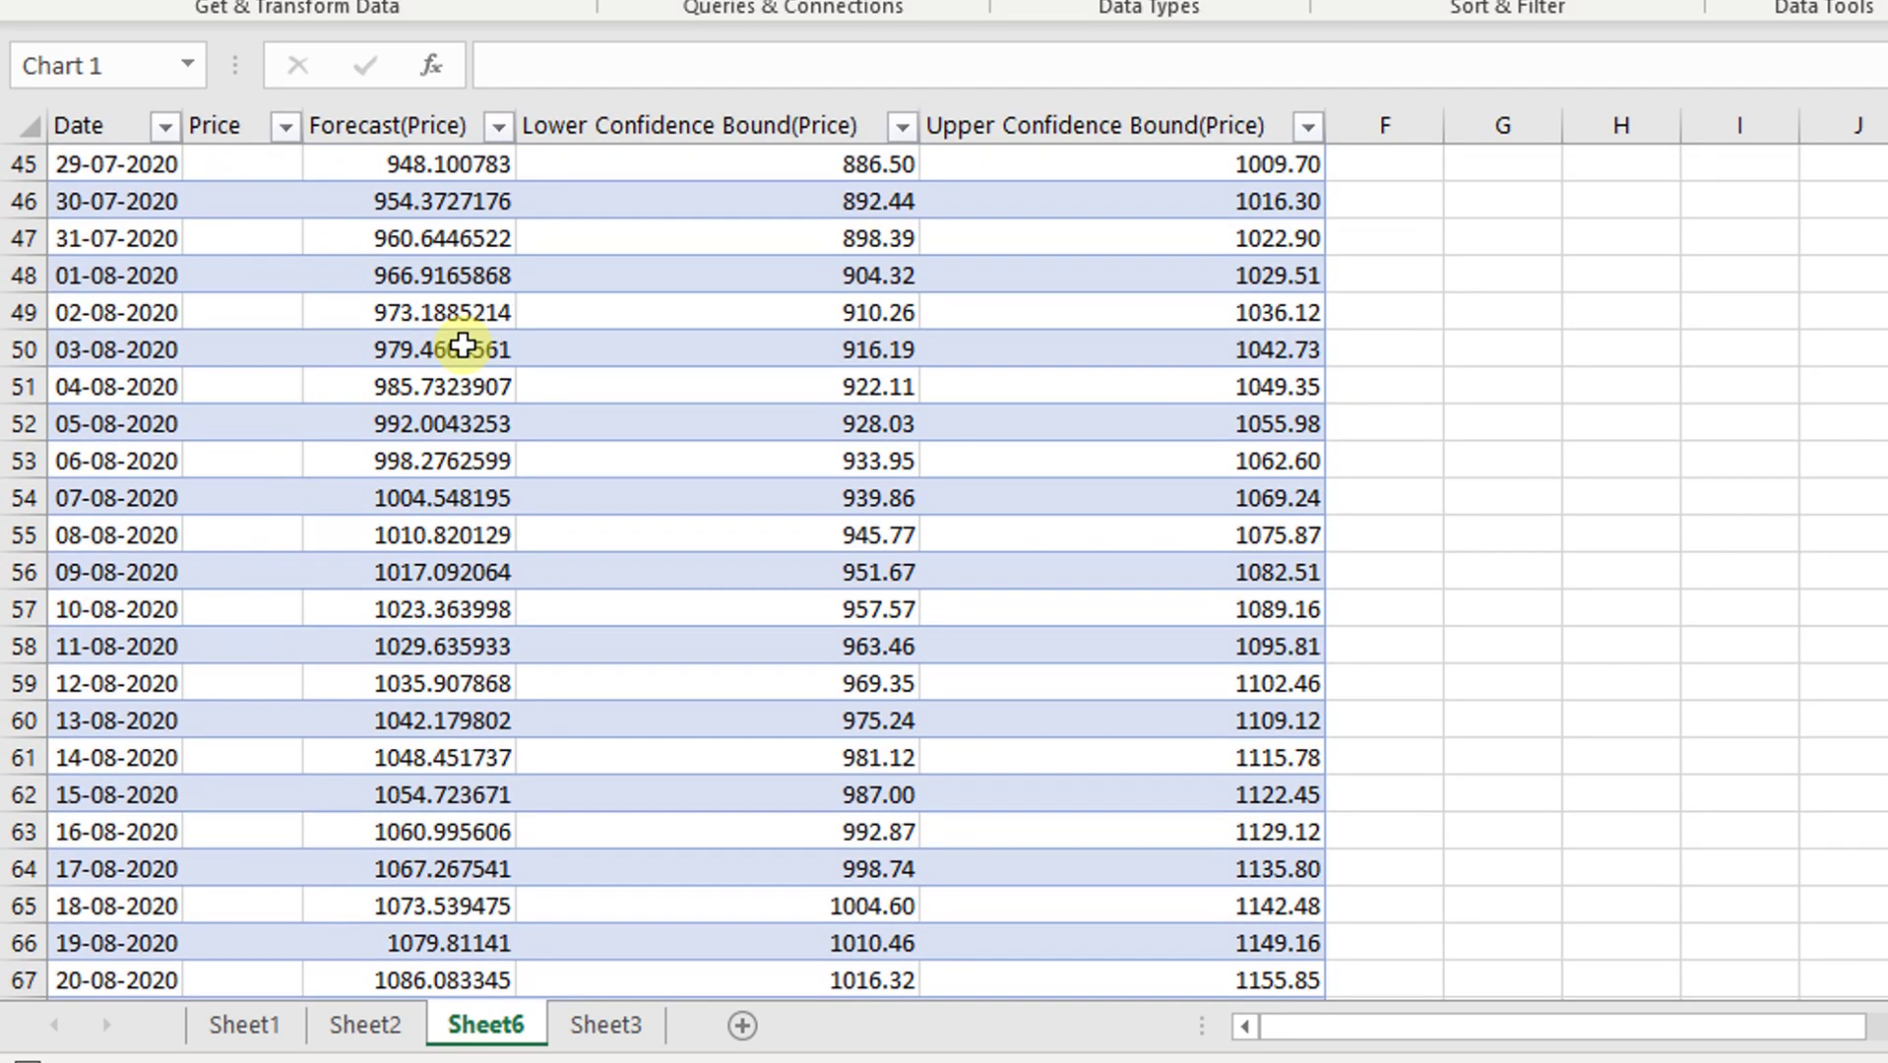
{"action": "scroll", "coordinate": [467, 346], "scroll_direction": "down", "scroll_amount": 3}
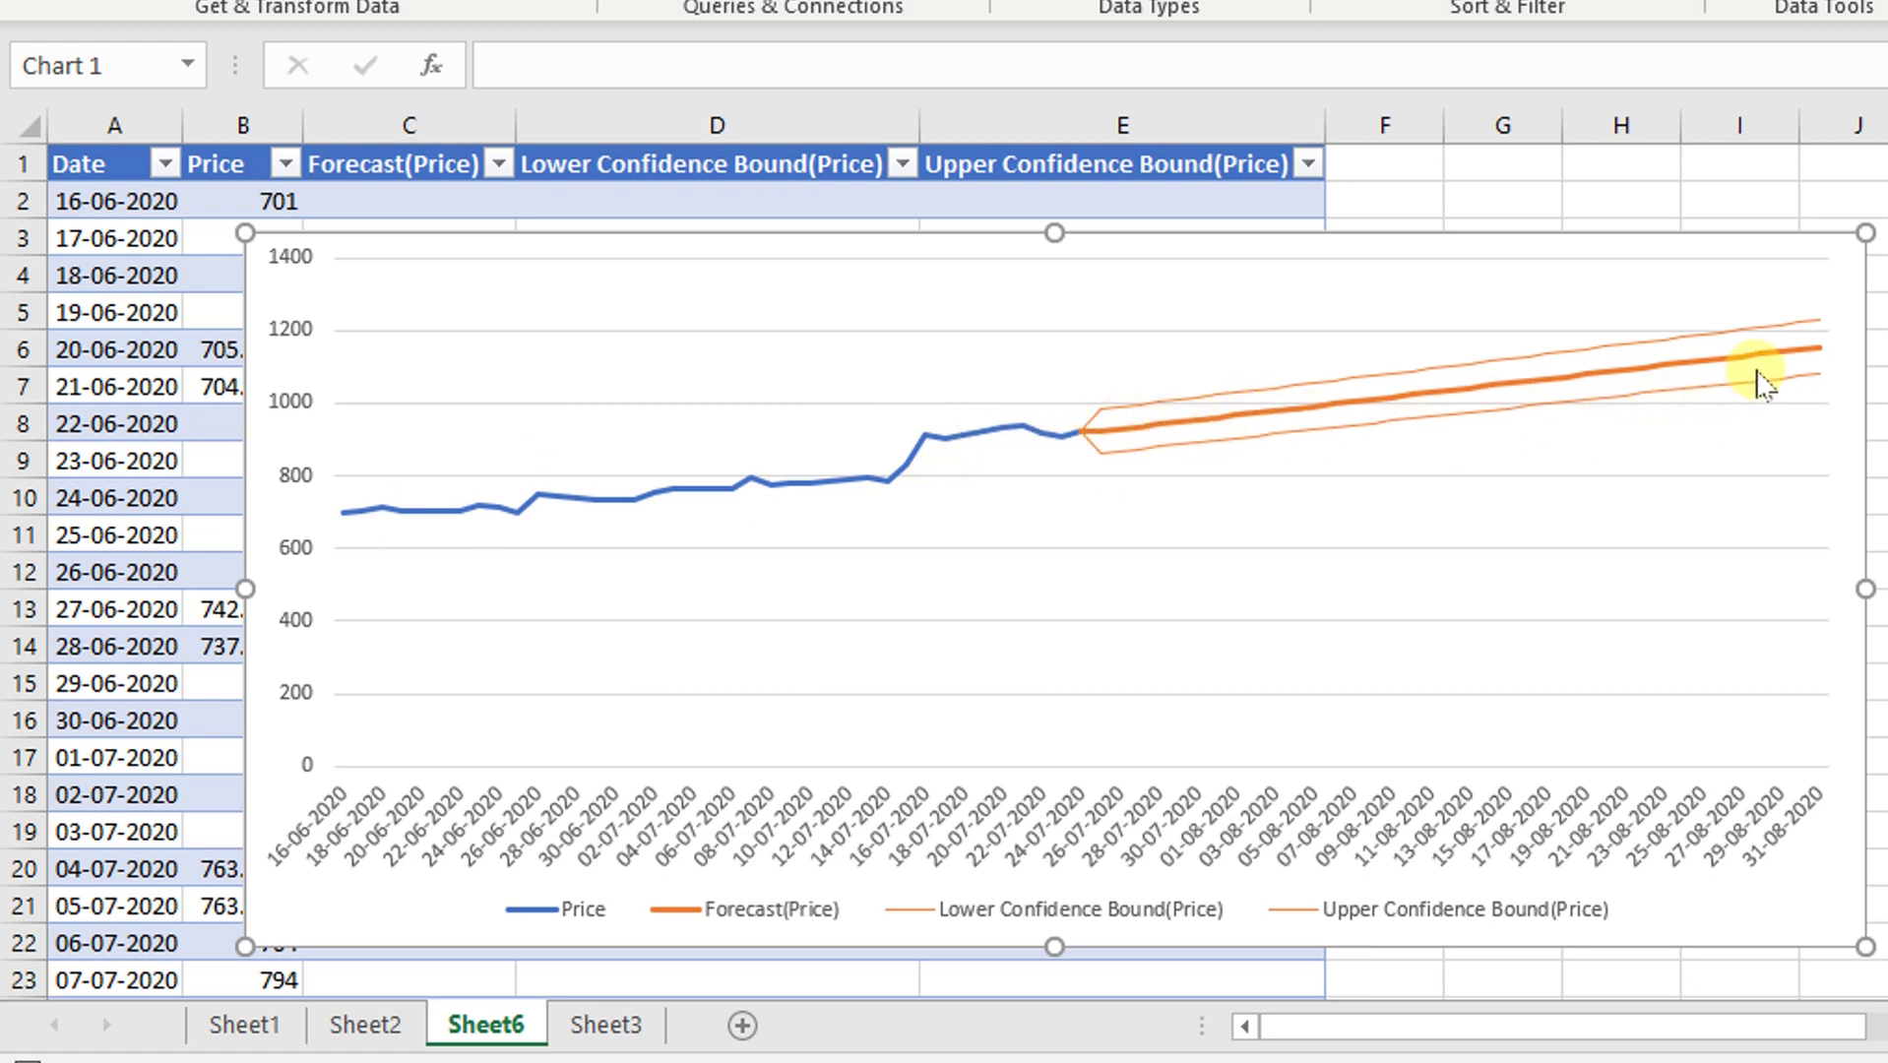
Review the Sales trendline on Sheet2, the profit forecasts for 2021 to 2026 on Sheet1, and the price forecast chart on Sheet6
{"action": "mouse_move", "coordinate": [1758, 379]}
{"action": "left_click", "coordinate": [365, 1024]}
{"action": "left_click", "coordinate": [618, 563]}
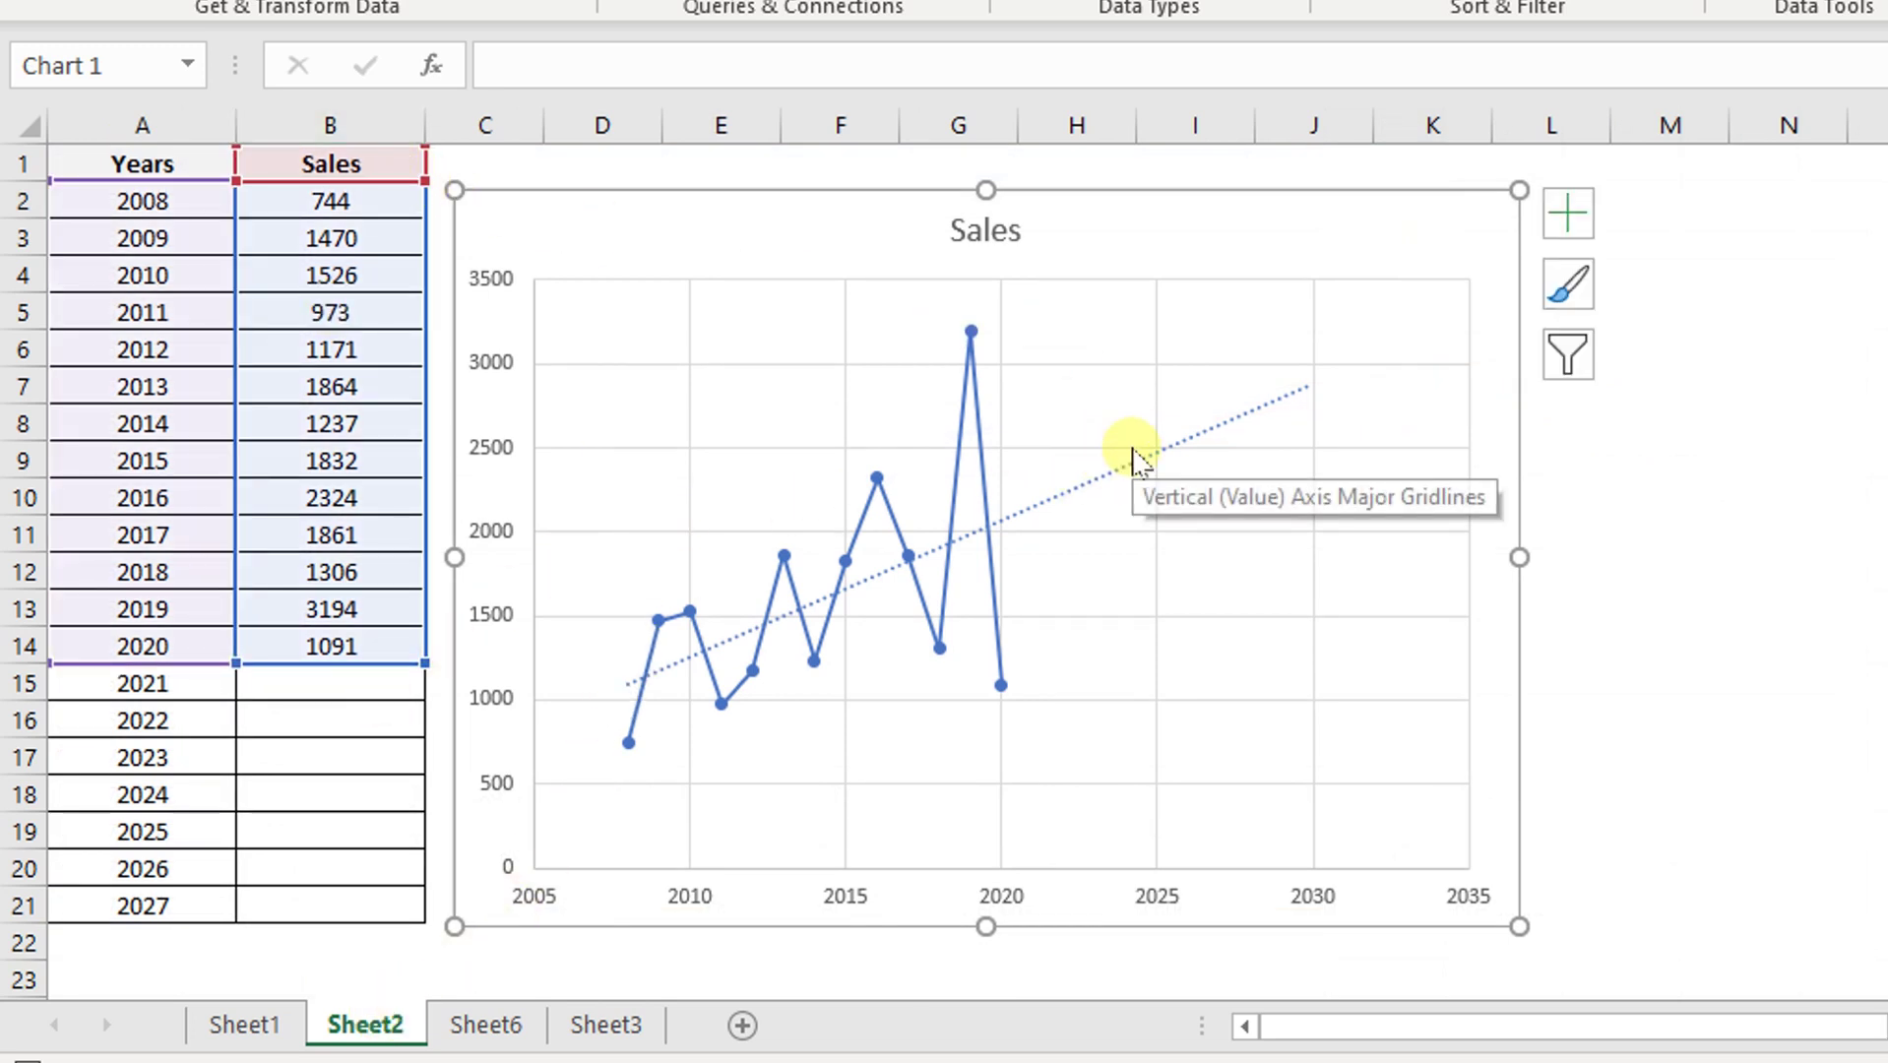
{"action": "left_click", "coordinate": [251, 1029]}
{"action": "left_click_drag", "start_coordinate": [330, 572], "coordinate": [330, 757]}
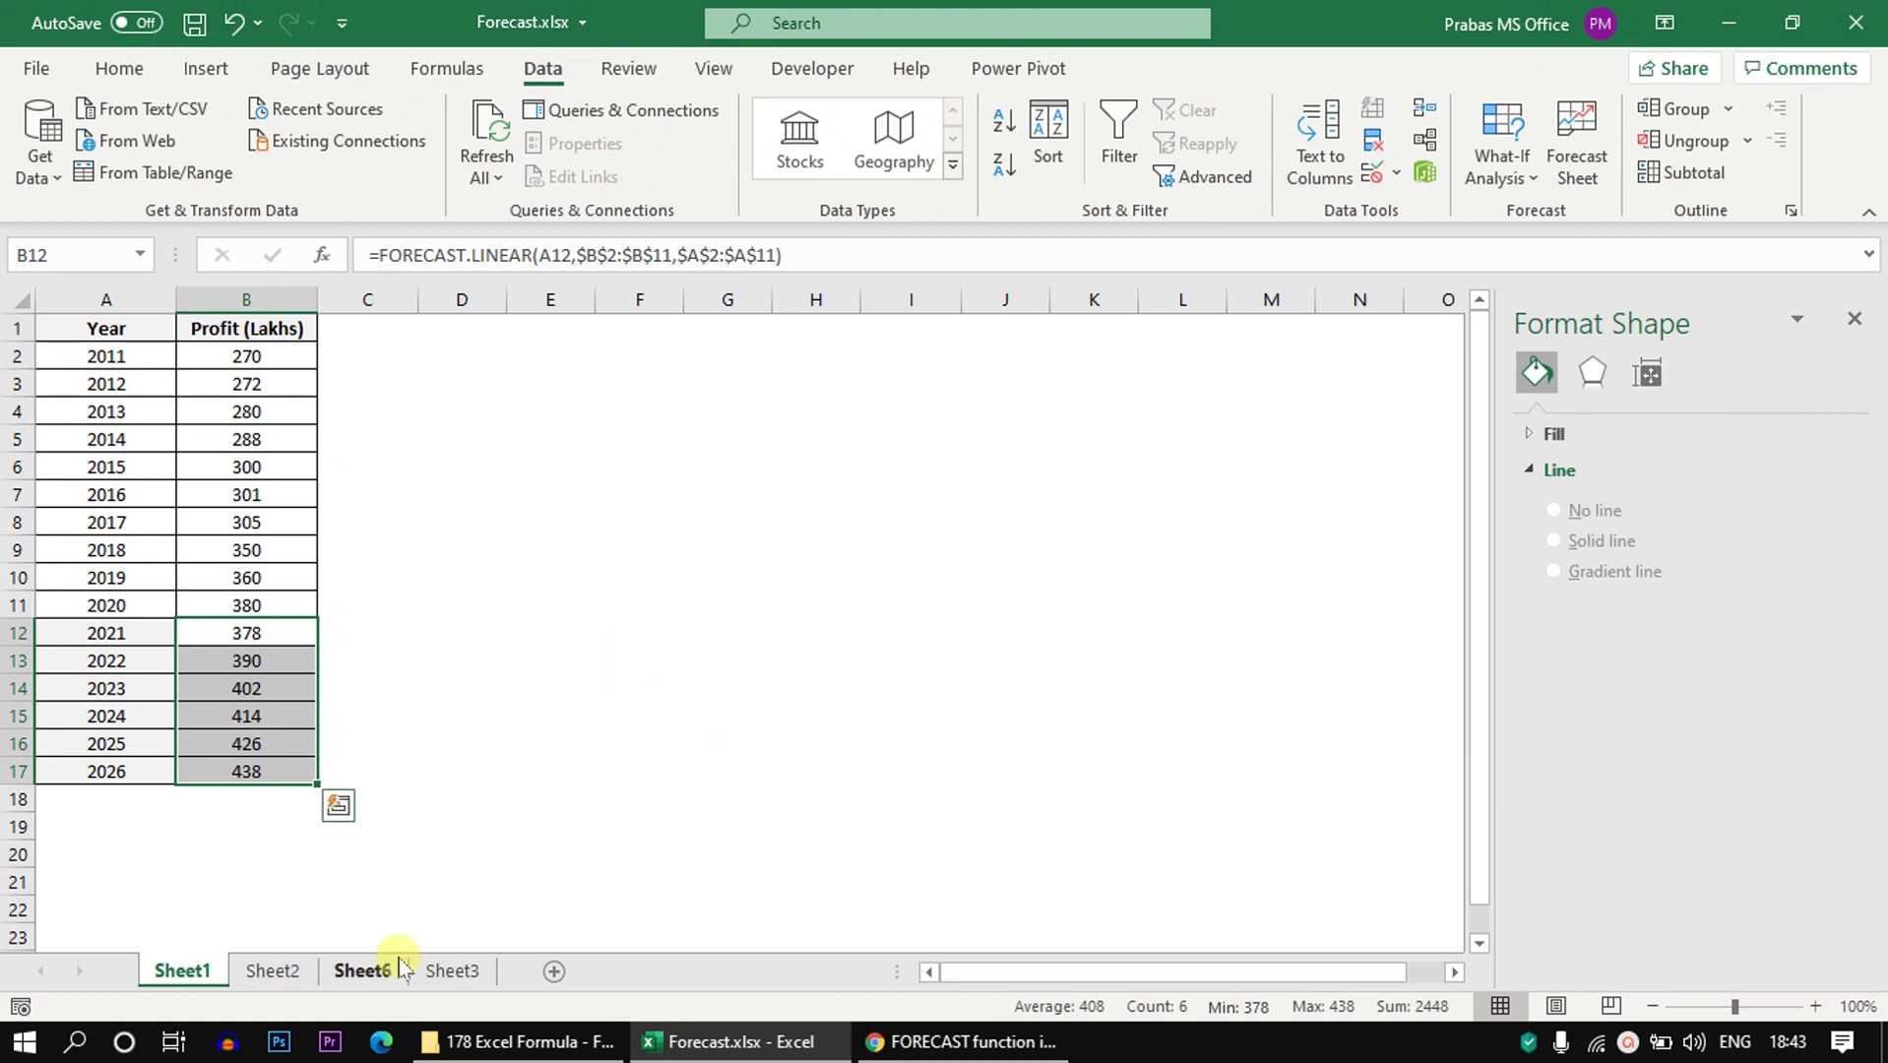
{"action": "left_click", "coordinate": [362, 970]}
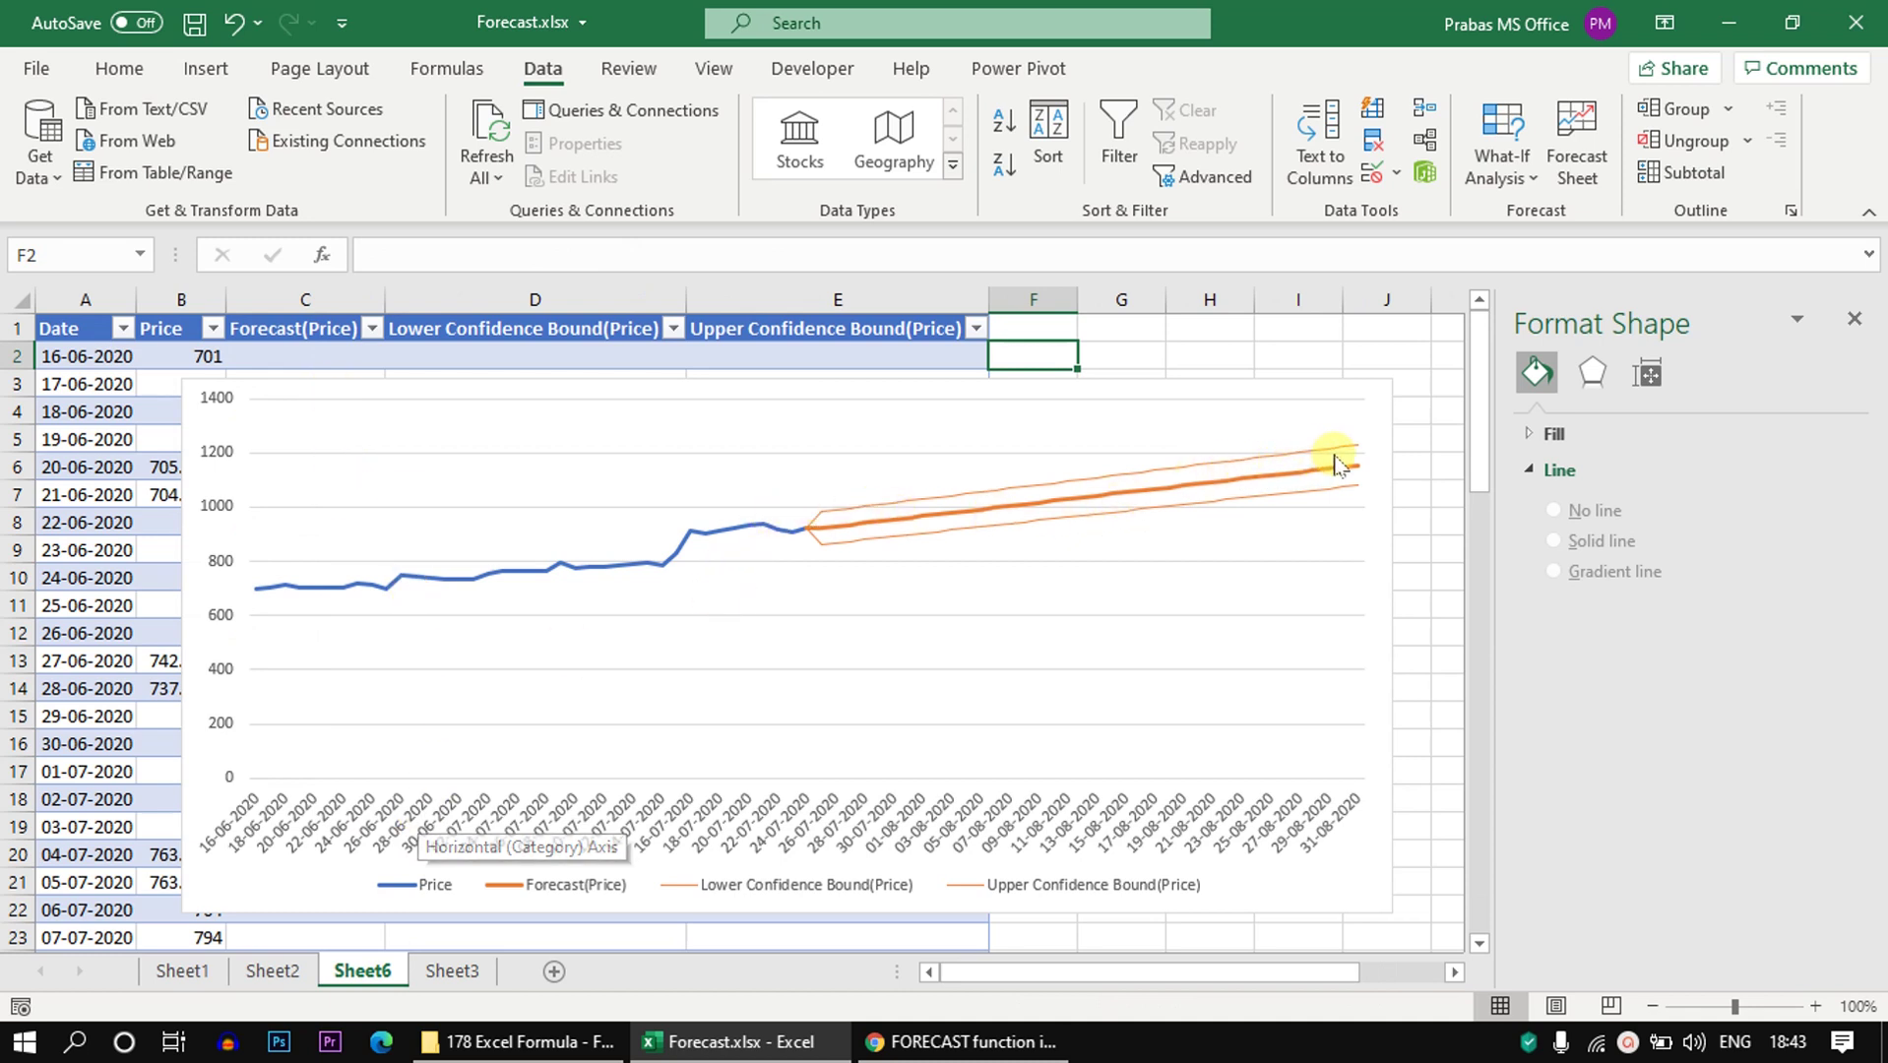
{"action": "left_click", "coordinate": [1387, 359]}
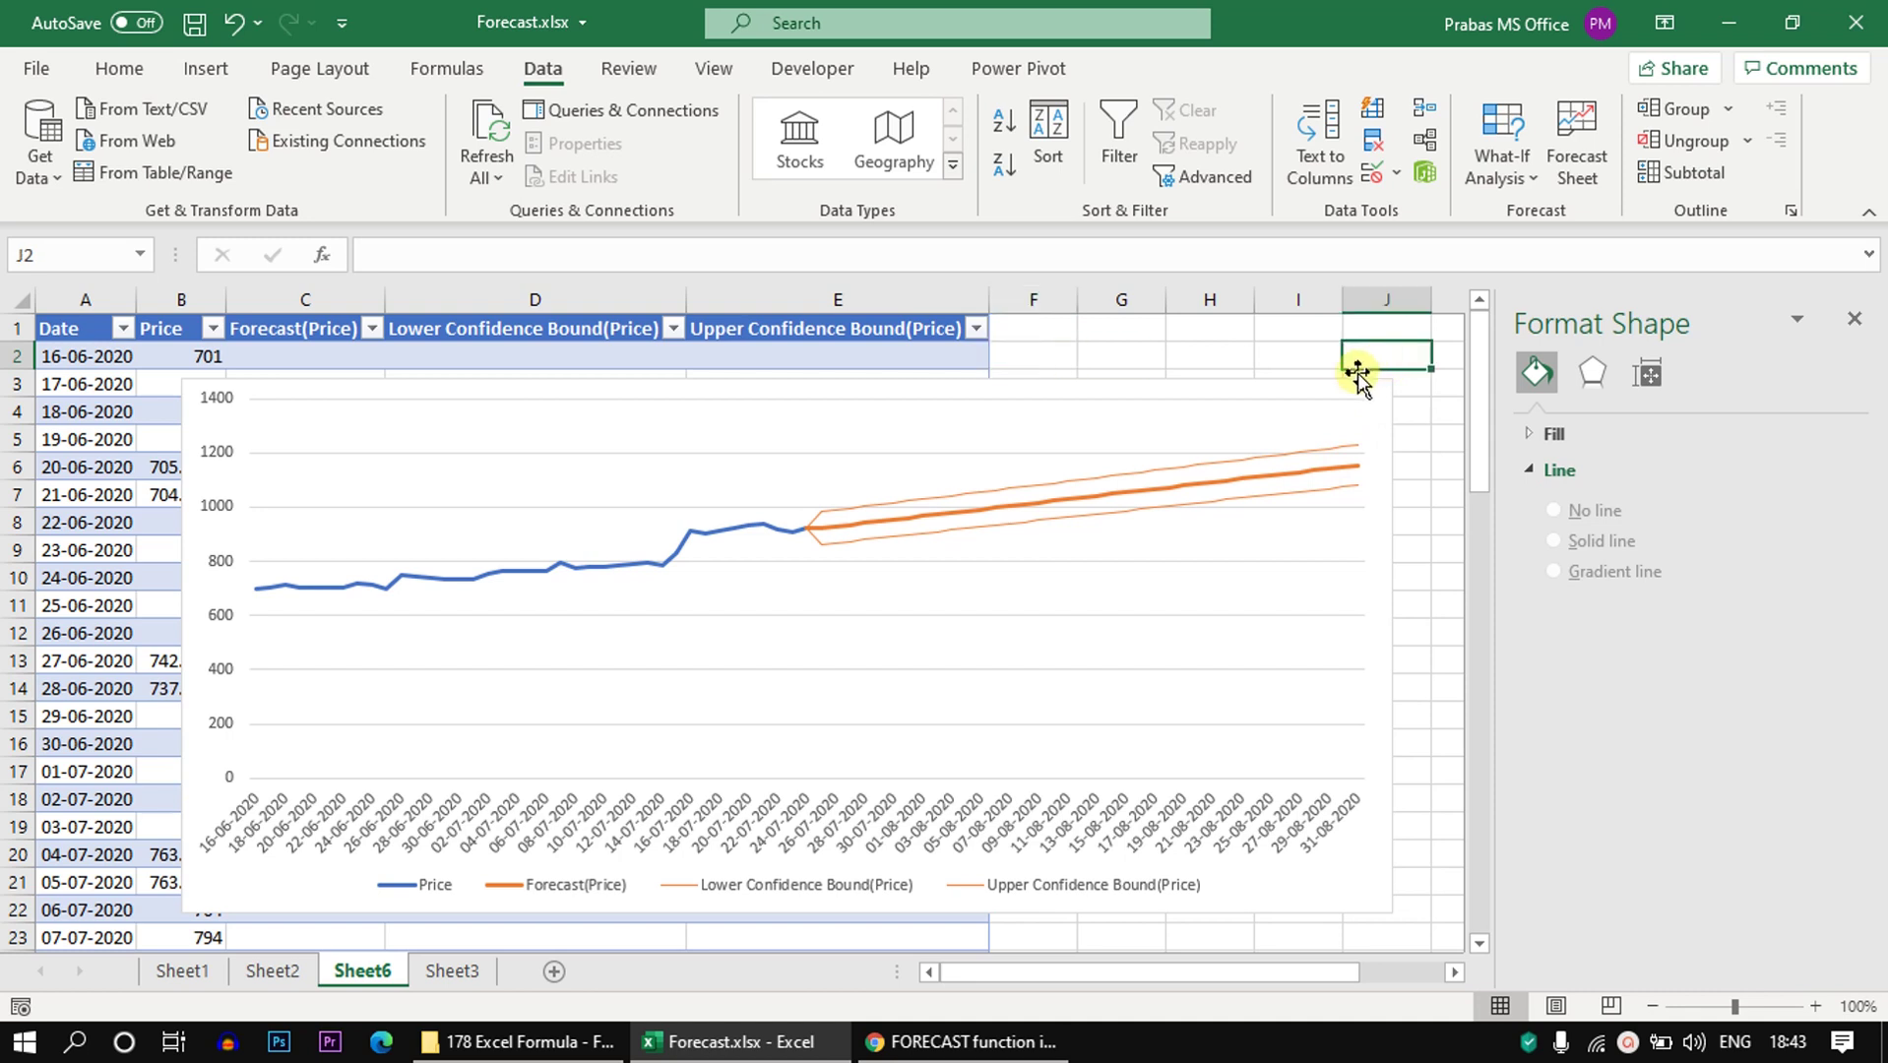